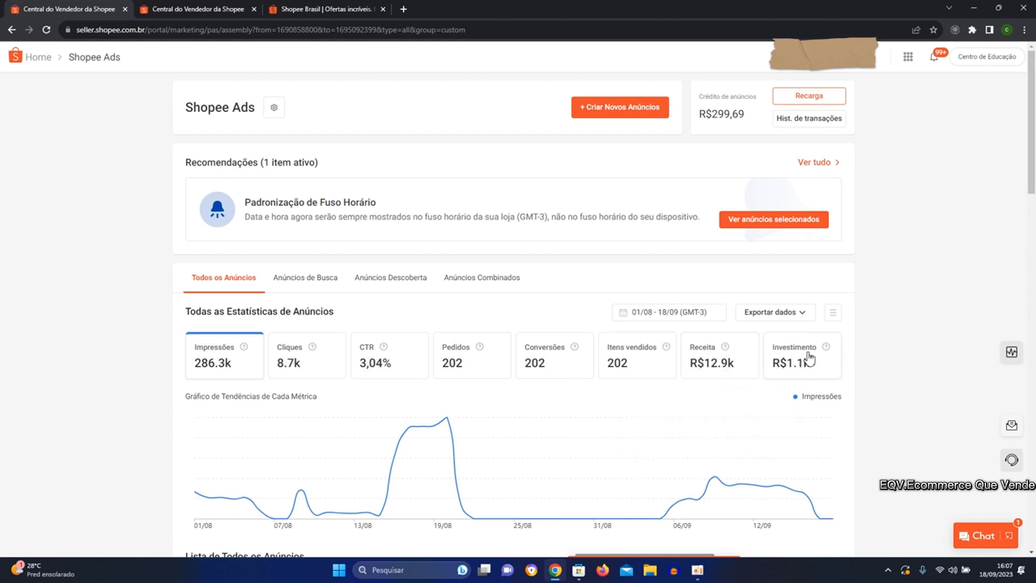
Set the date range of the ad statistics to 11/09 - 18/09.
{"action": "left_click", "coordinate": [700, 318]}
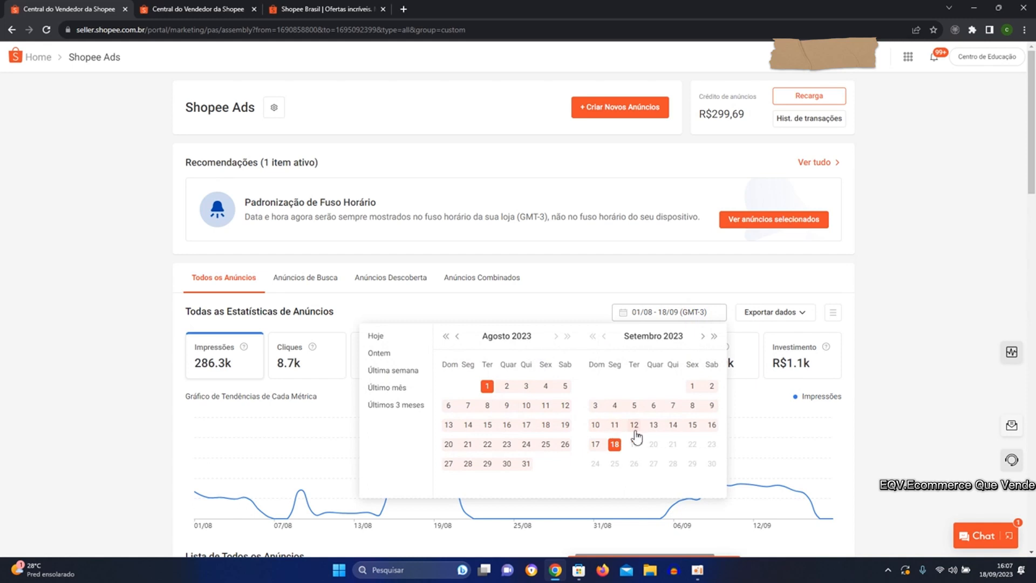
{"action": "left_click", "coordinate": [615, 425]}
{"action": "left_click", "coordinate": [615, 445]}
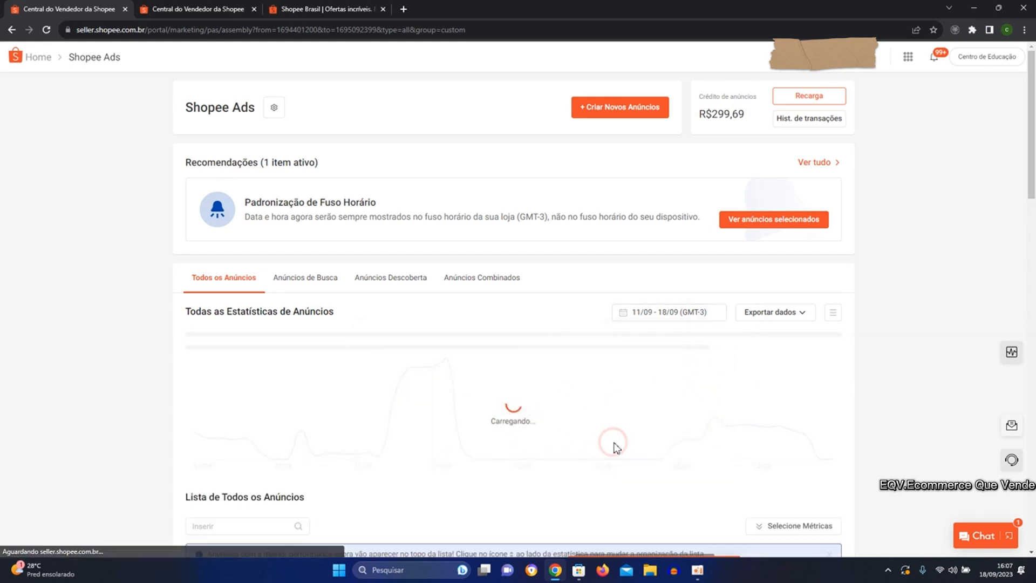
Examine the overall ad statistics and each ad's metrics in the list of all ads, from impressions and clicks through ROAS, ACOS and conversion rate.
{"action": "scroll", "coordinate": [603, 450], "scroll_direction": "down", "scroll_amount": 1}
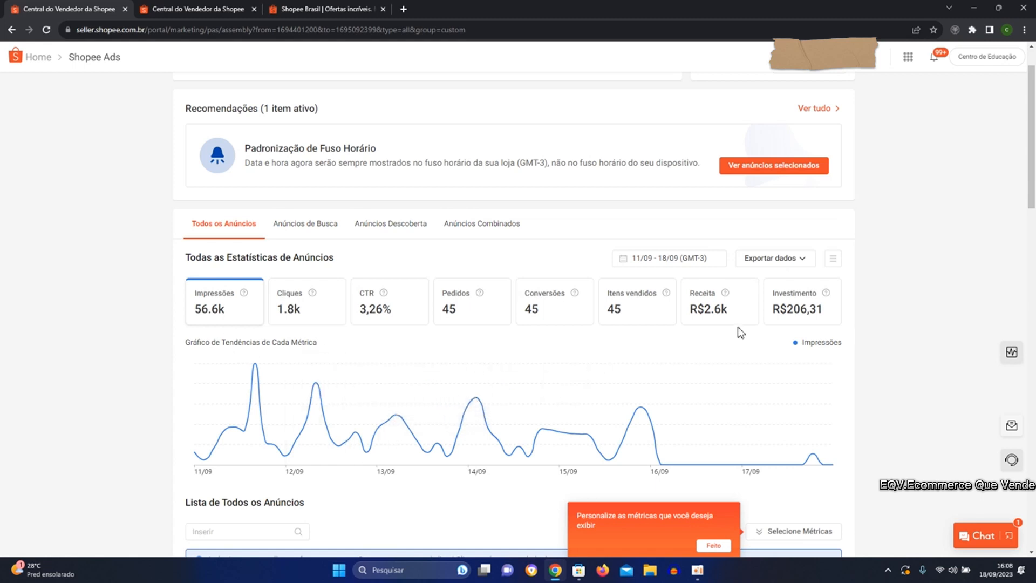
{"action": "scroll", "coordinate": [499, 385], "scroll_direction": "down", "scroll_amount": 5}
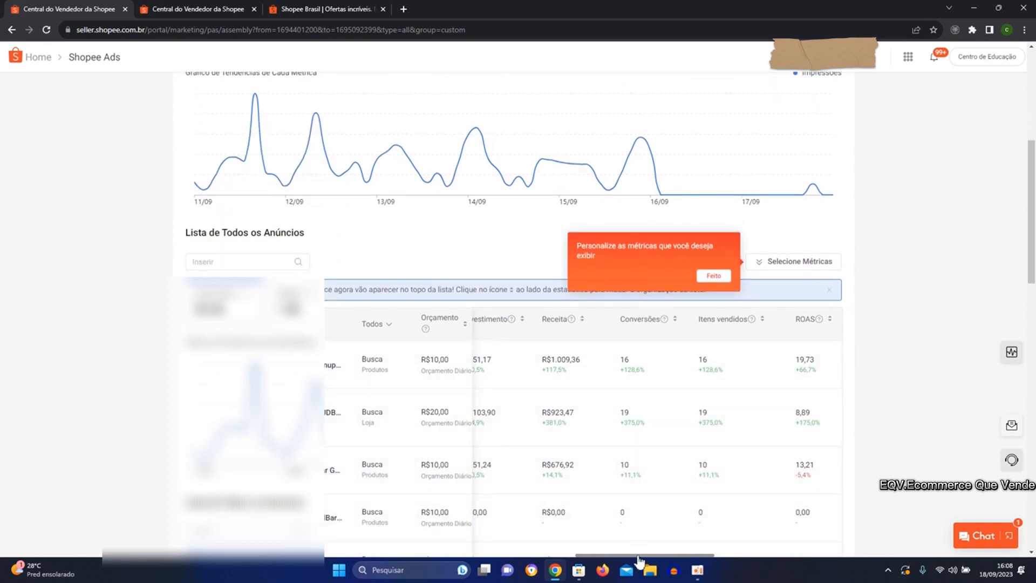
{"action": "left_click_drag", "start_coordinate": [638, 556], "coordinate": [492, 553]}
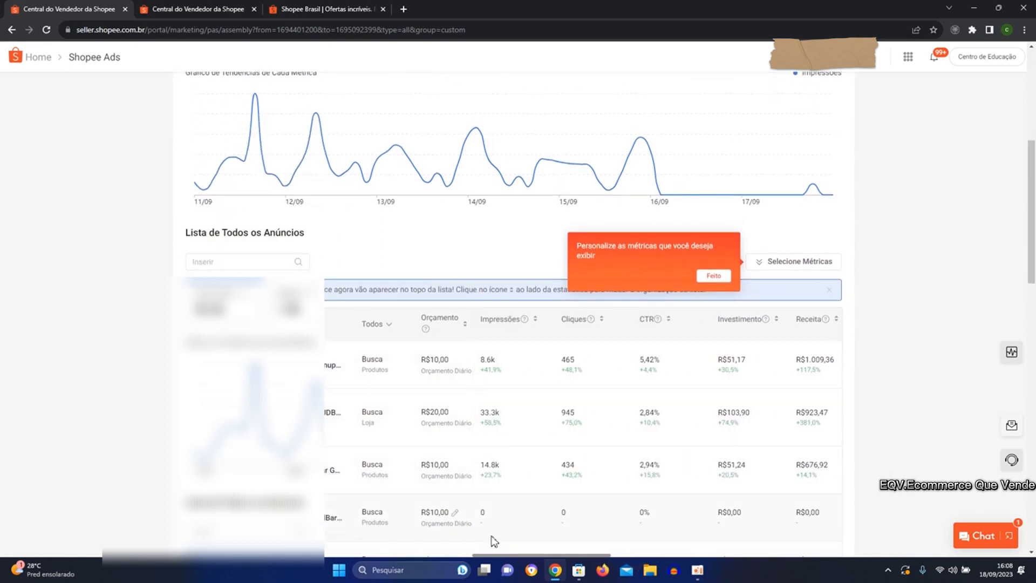
{"action": "scroll", "coordinate": [558, 519], "scroll_direction": "up", "scroll_amount": 1}
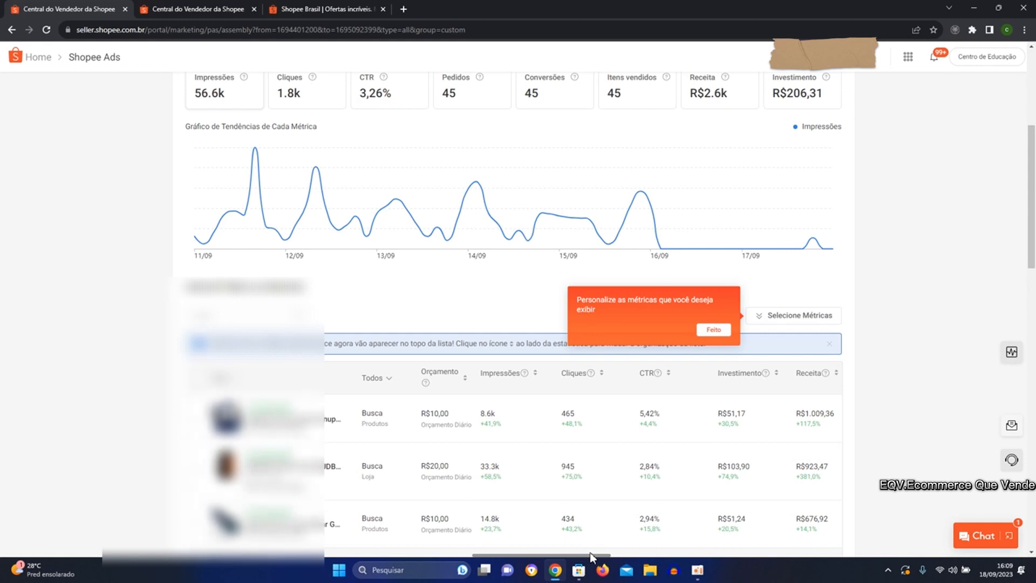
{"action": "mouse_move", "coordinate": [585, 570]}
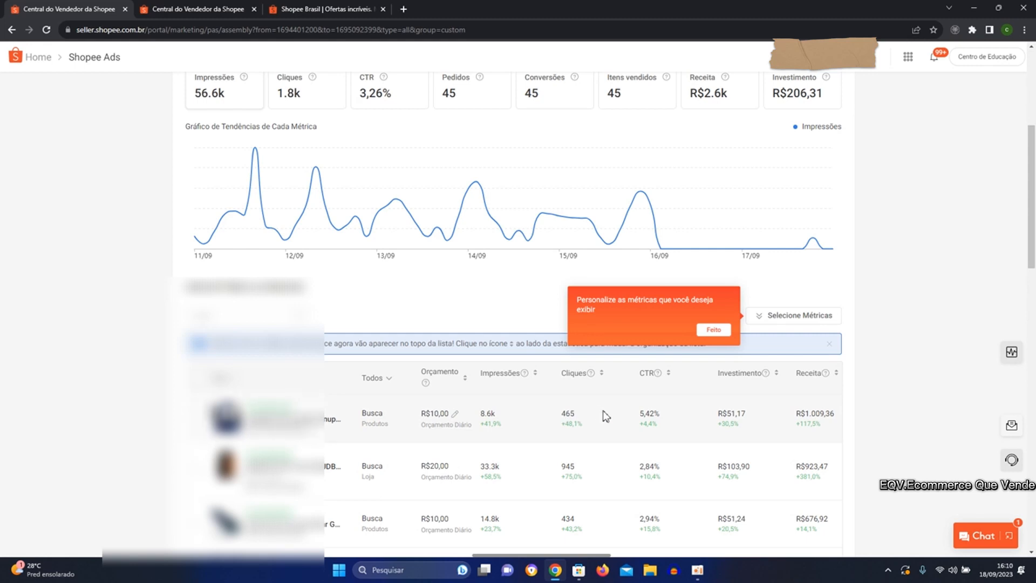
{"action": "left_click", "coordinate": [591, 553]}
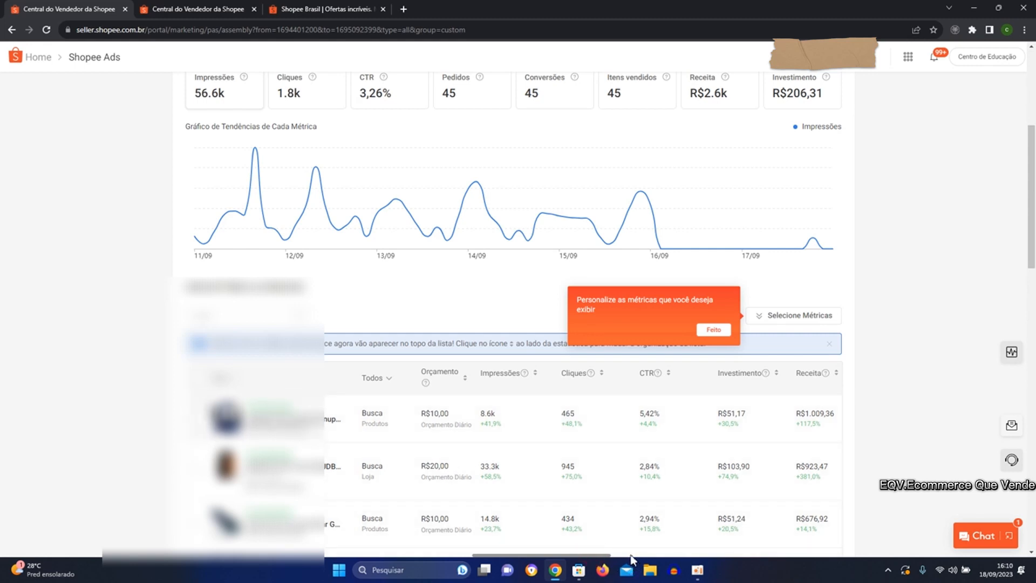
{"action": "left_click_drag", "start_coordinate": [603, 556], "coordinate": [674, 525]}
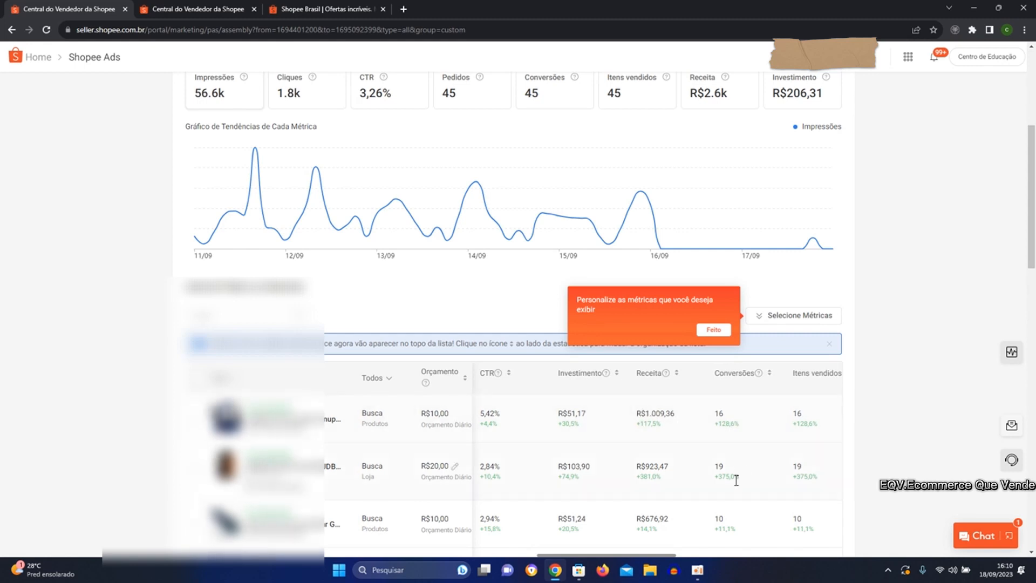
{"action": "scroll", "coordinate": [669, 563], "scroll_direction": "right", "scroll_amount": 5}
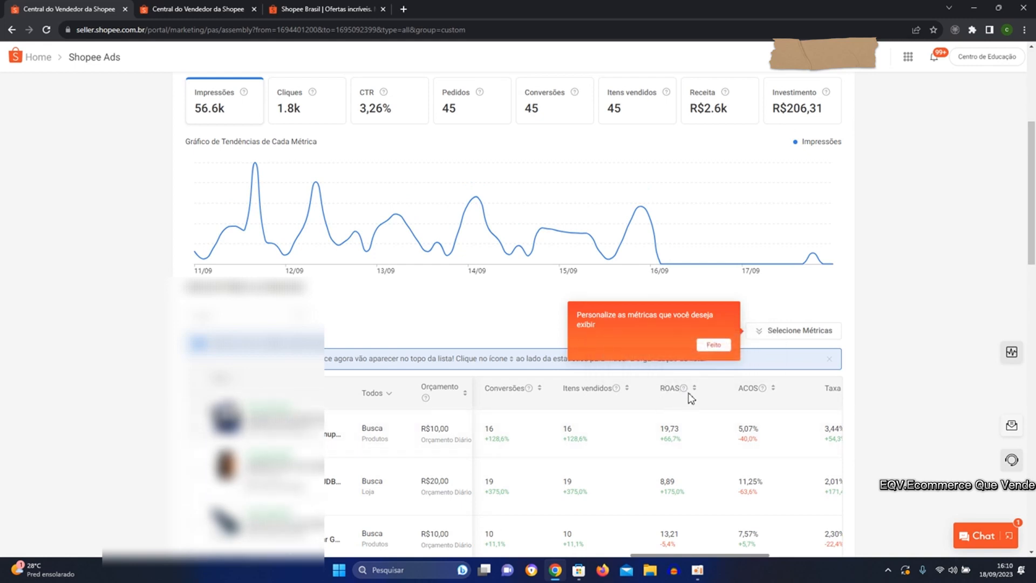
{"action": "mouse_move", "coordinate": [689, 393]}
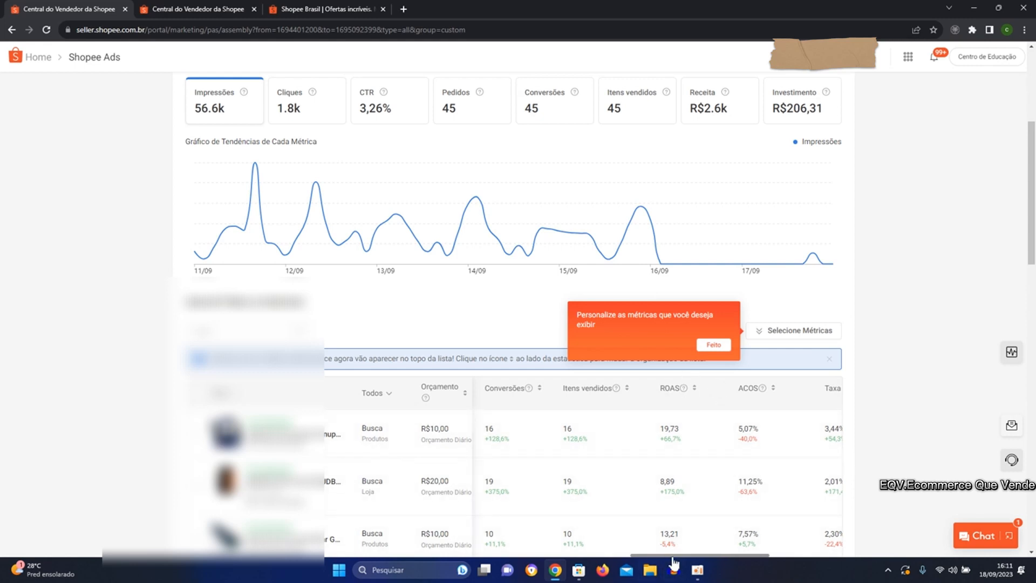
{"action": "scroll", "coordinate": [674, 561], "scroll_direction": "right", "scroll_amount": 3}
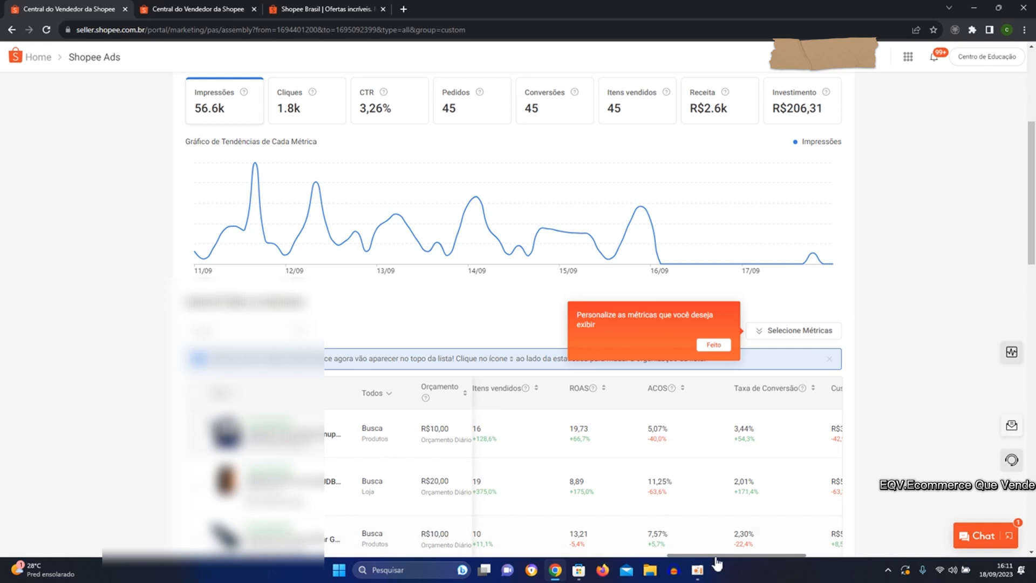
{"action": "left_click_drag", "start_coordinate": [716, 562], "coordinate": [522, 552]}
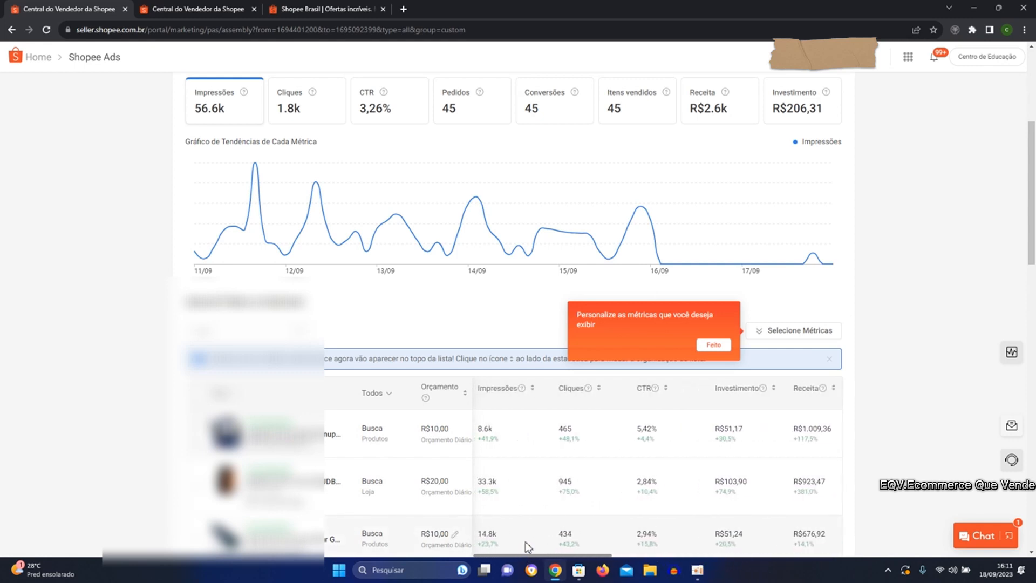
Switch to the Shopee Brasil storefront and examine which products in Descobertas do Dia carry the Anúncio label.
{"action": "left_click", "coordinate": [289, 9]}
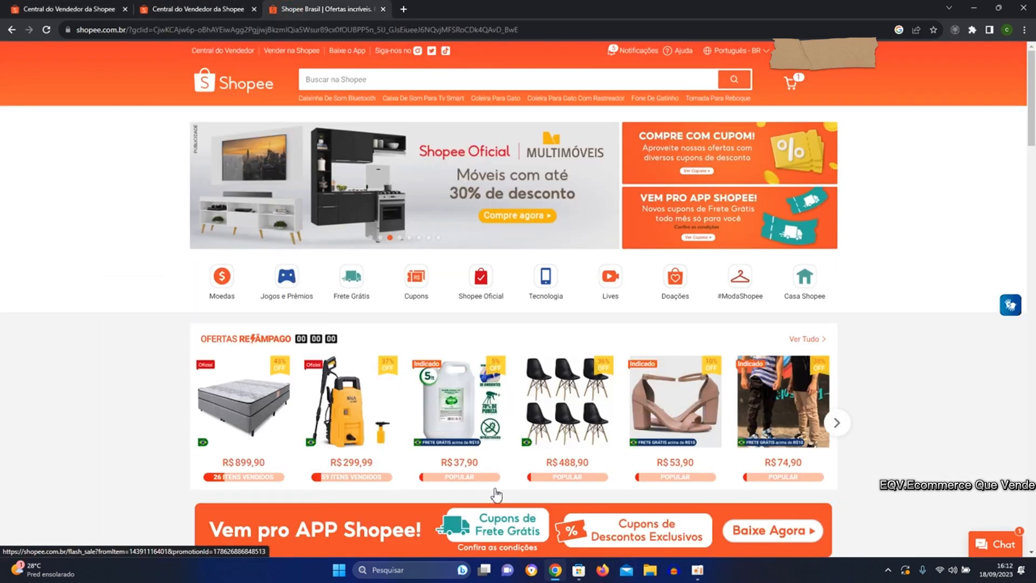
{"action": "scroll", "coordinate": [496, 494], "scroll_direction": "down", "scroll_amount": 10}
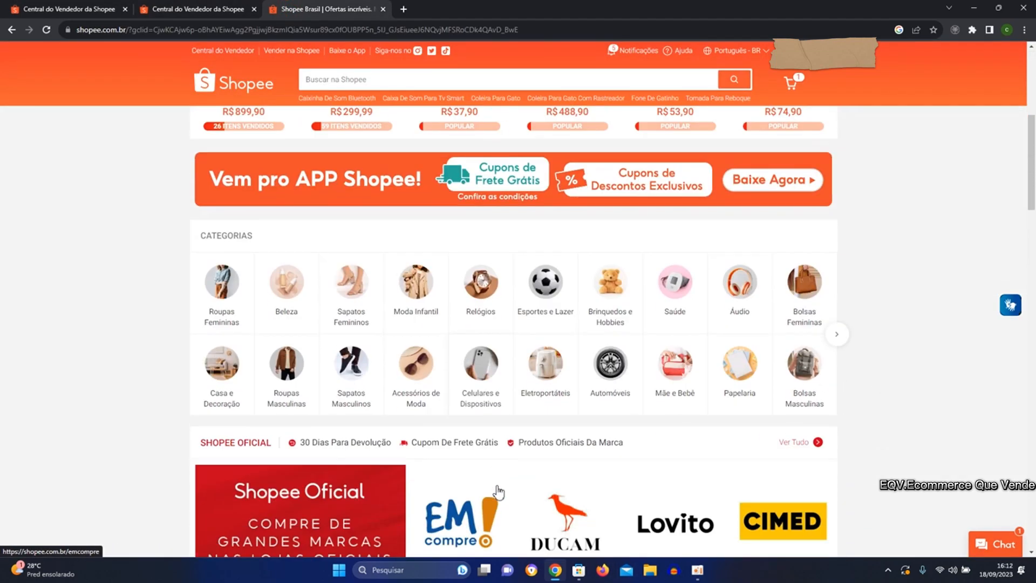
{"action": "scroll", "coordinate": [498, 492], "scroll_direction": "down", "scroll_amount": 5}
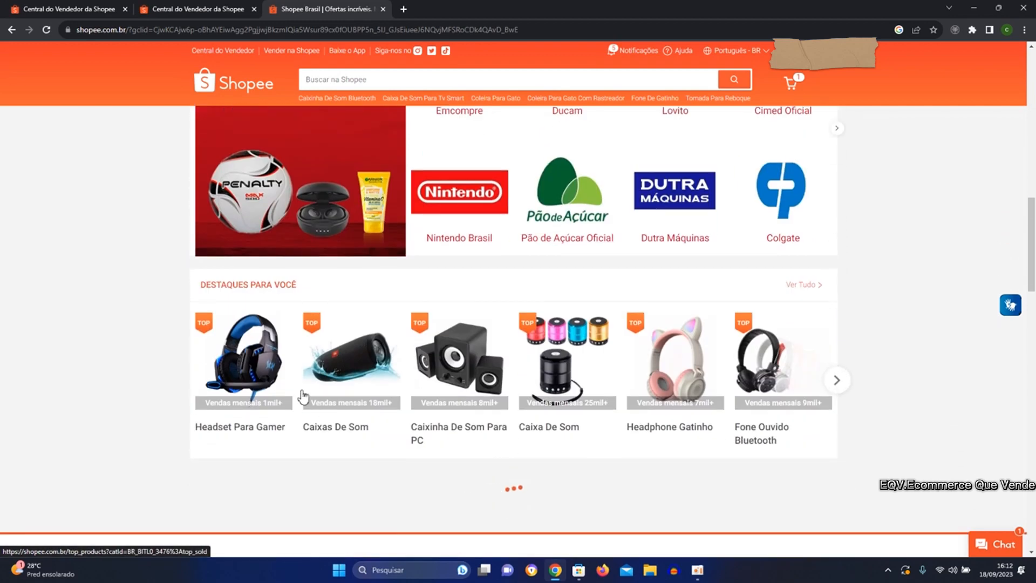
{"action": "scroll", "coordinate": [604, 413], "scroll_direction": "down", "scroll_amount": 3}
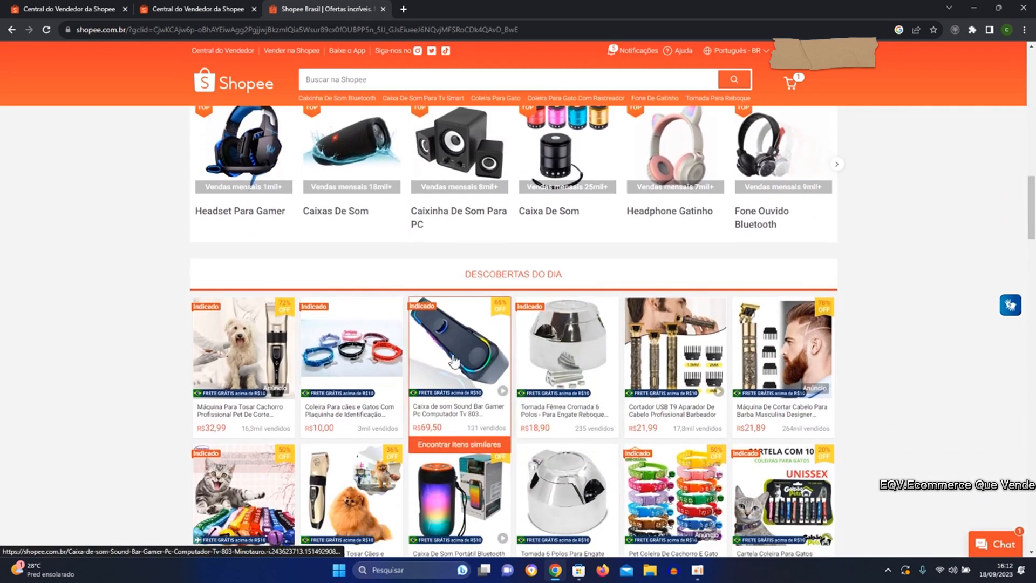
{"action": "scroll", "coordinate": [770, 527], "scroll_direction": "down", "scroll_amount": 4}
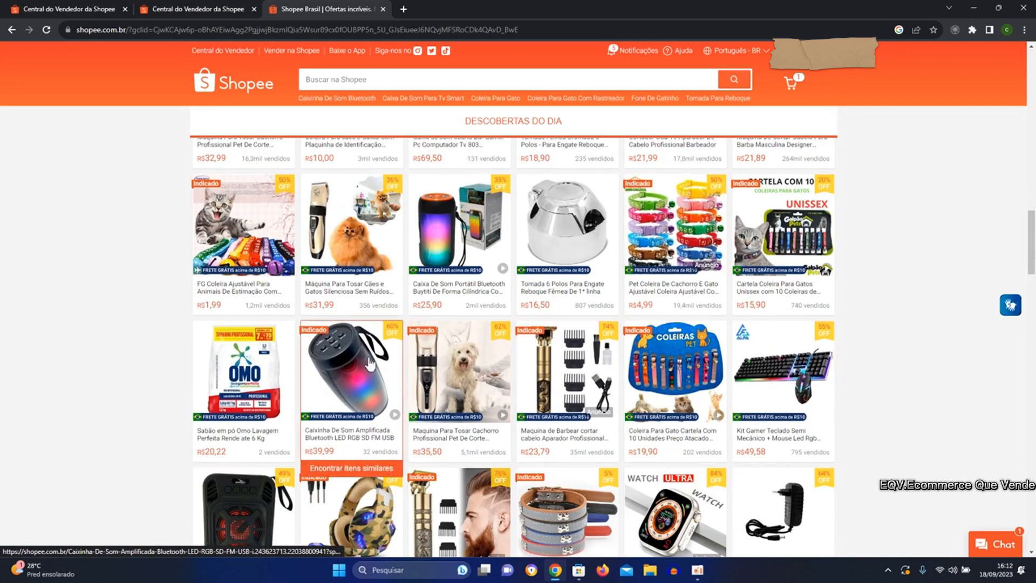
{"action": "scroll", "coordinate": [449, 342], "scroll_direction": "down", "scroll_amount": 2}
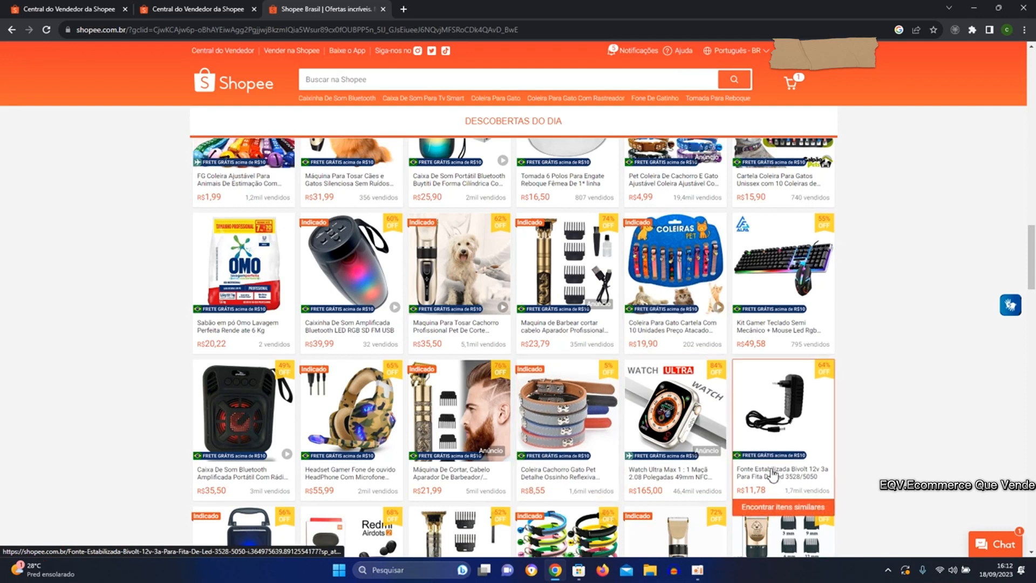
{"action": "scroll", "coordinate": [581, 366], "scroll_direction": "up", "scroll_amount": 1}
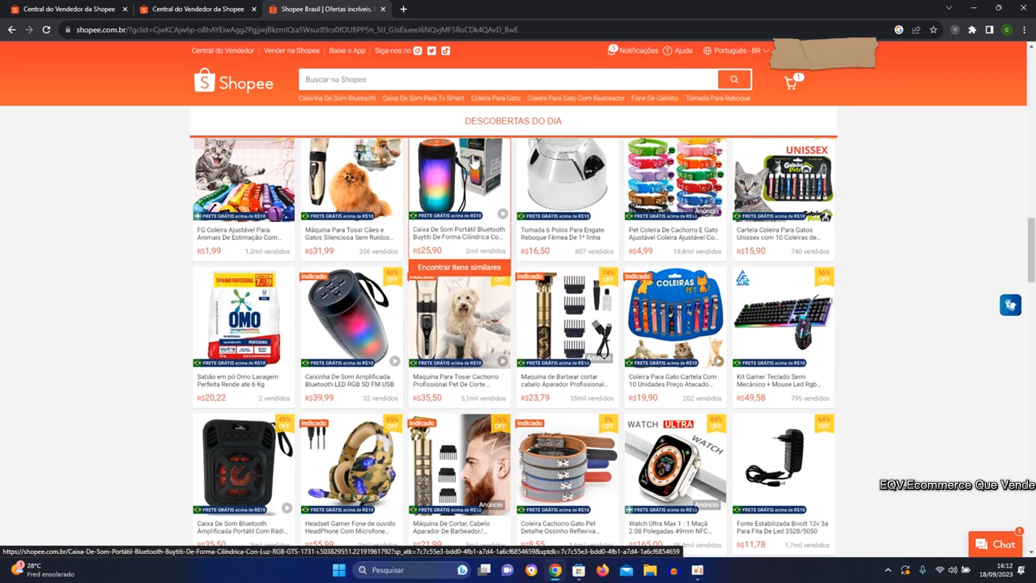
{"action": "scroll", "coordinate": [466, 254], "scroll_direction": "up", "scroll_amount": 3}
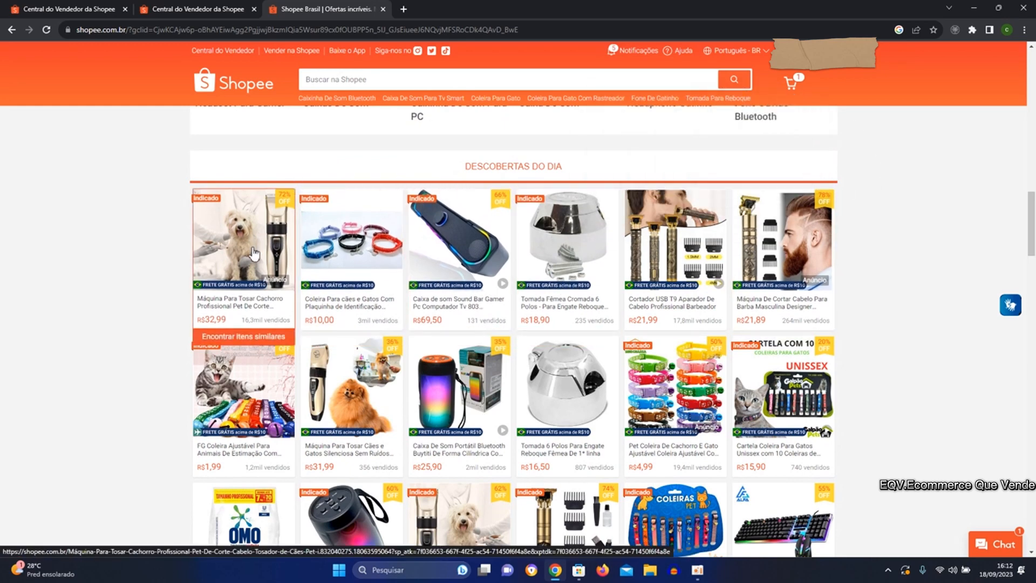
{"action": "scroll", "coordinate": [324, 275], "scroll_direction": "down", "scroll_amount": 1}
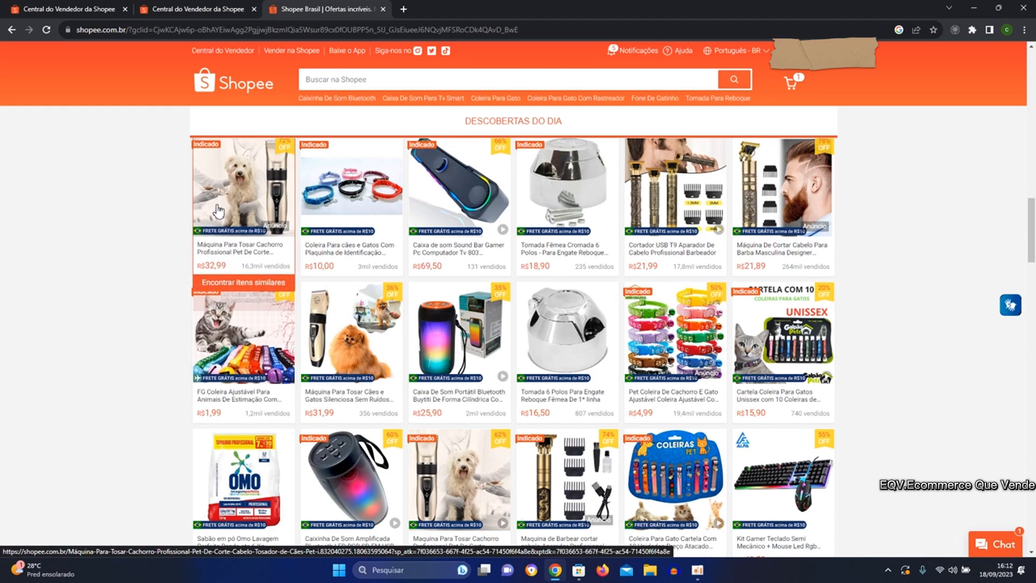
Search the Shopee storefront for "abajur".
{"action": "scroll", "coordinate": [219, 216], "scroll_direction": "up", "scroll_amount": 2}
{"action": "scroll", "coordinate": [266, 256], "scroll_direction": "up", "scroll_amount": 13}
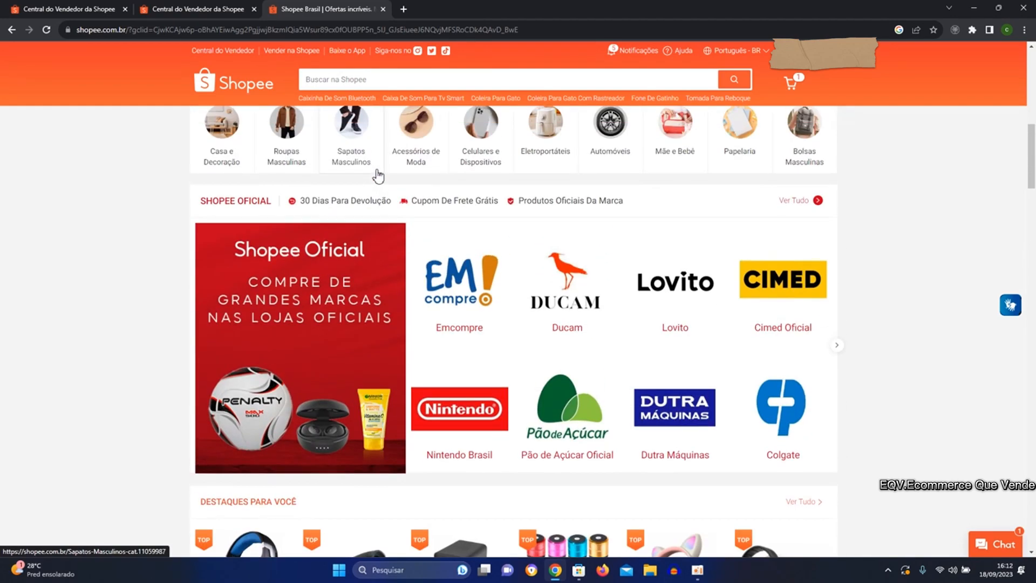
{"action": "scroll", "coordinate": [414, 151], "scroll_direction": "up", "scroll_amount": 6}
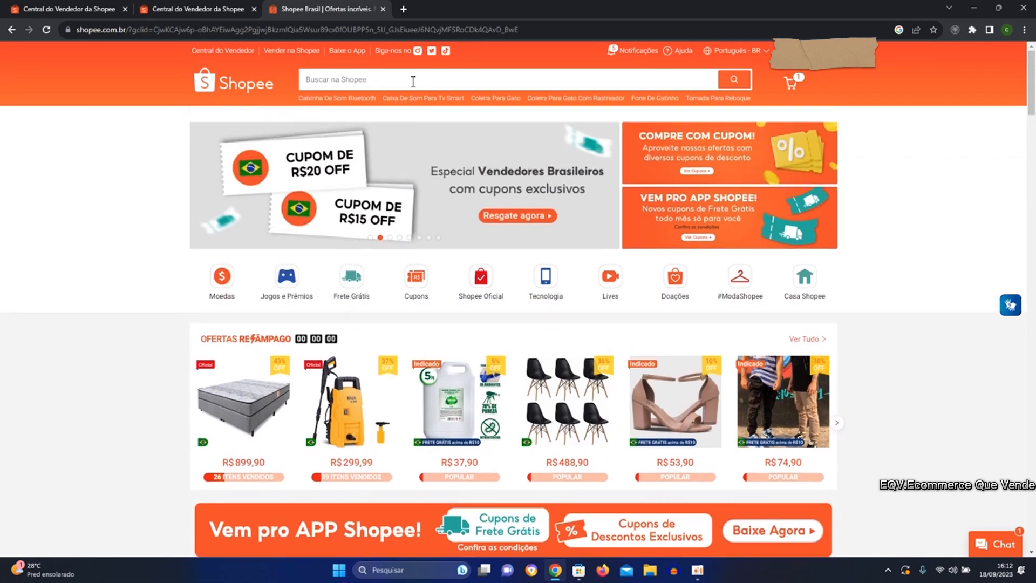
{"action": "left_click", "coordinate": [411, 80]}
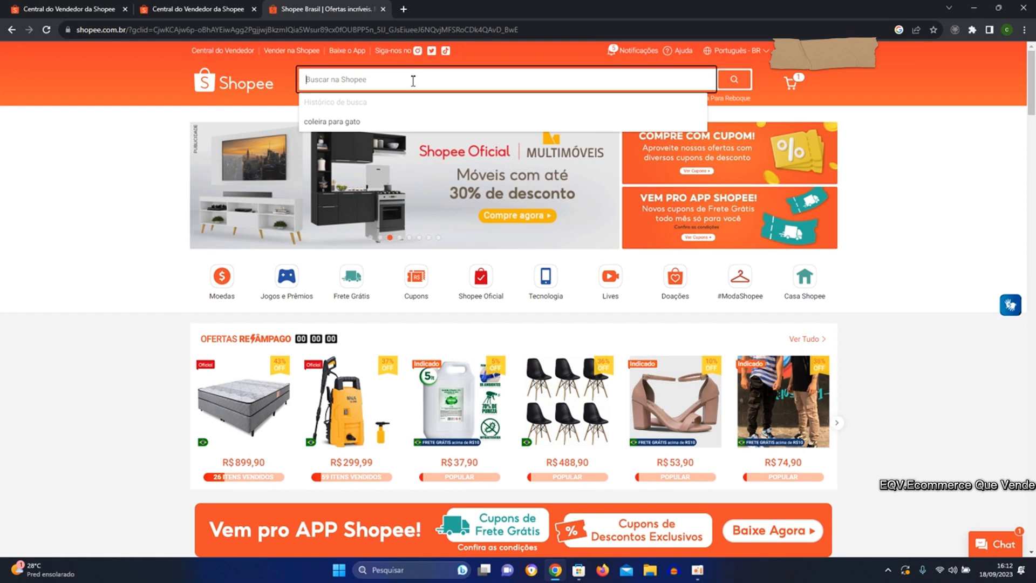
{"action": "type", "text": "c"}
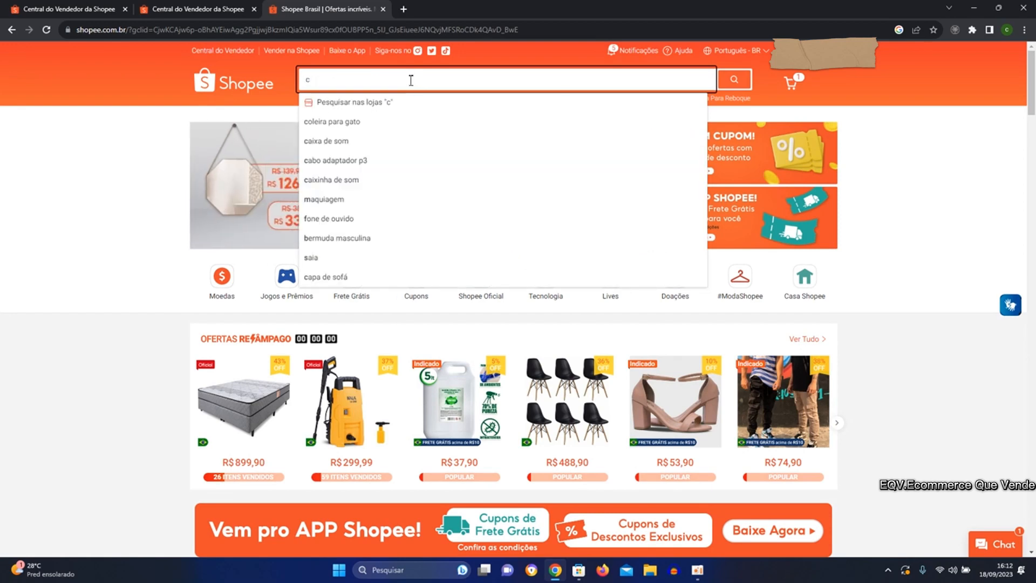
{"action": "key", "text": "BackSpace"}
{"action": "type", "text": "abajur"}
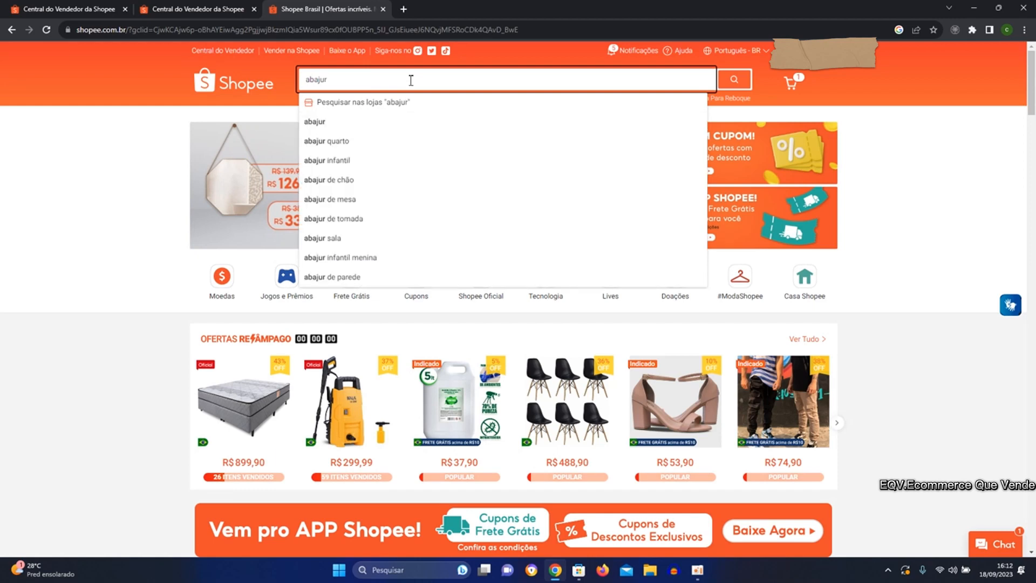
{"action": "key", "text": "Return"}
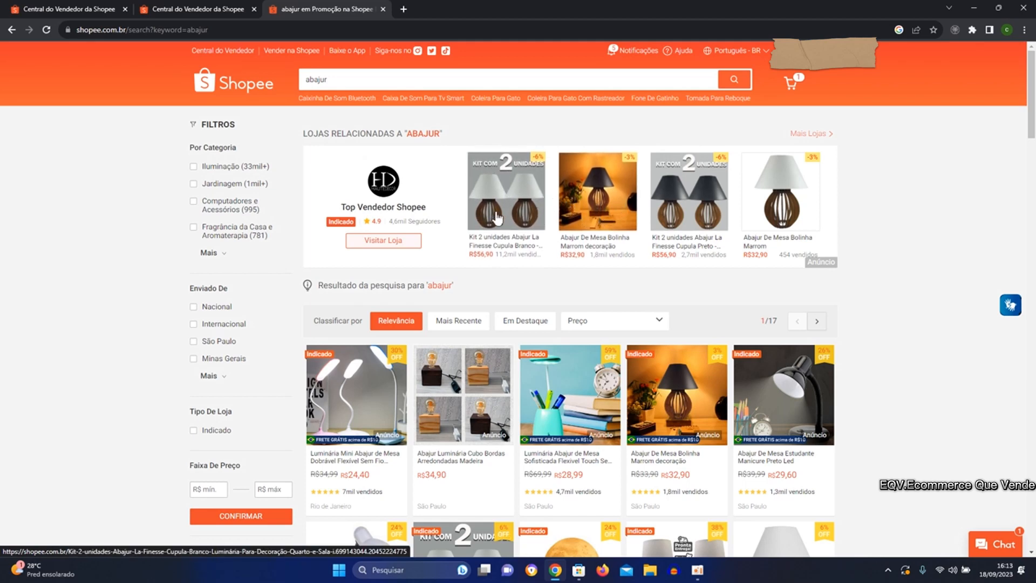
Open the advertised two-unit Abajur La Finesse Cupula Branco kit and examine its price, reviews, combos and product photos.
{"action": "left_click", "coordinate": [498, 218]}
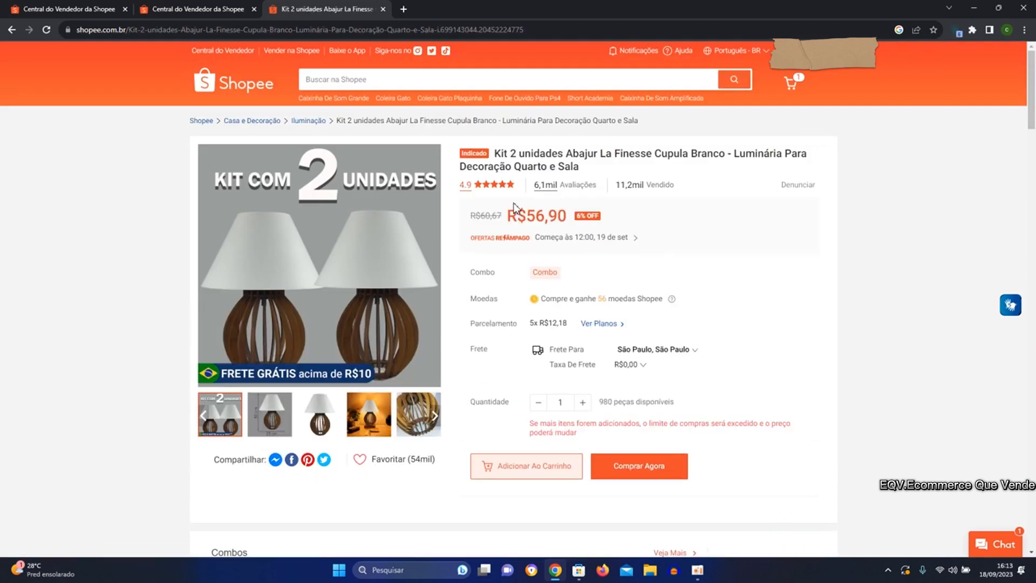
{"action": "scroll", "coordinate": [513, 210], "scroll_direction": "down", "scroll_amount": 2}
{"action": "scroll", "coordinate": [513, 216], "scroll_direction": "down", "scroll_amount": 2}
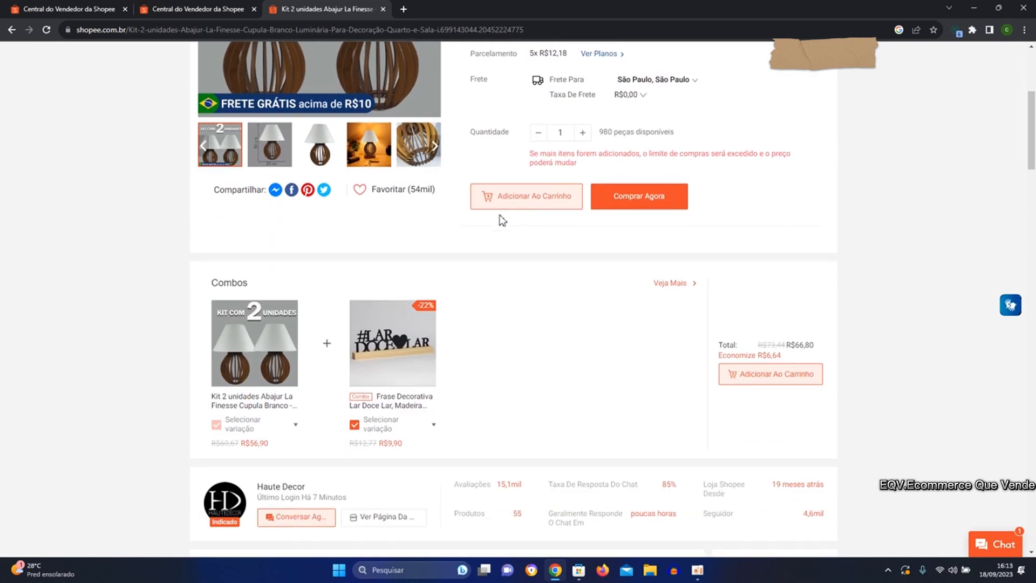
{"action": "scroll", "coordinate": [503, 220], "scroll_direction": "up", "scroll_amount": 5}
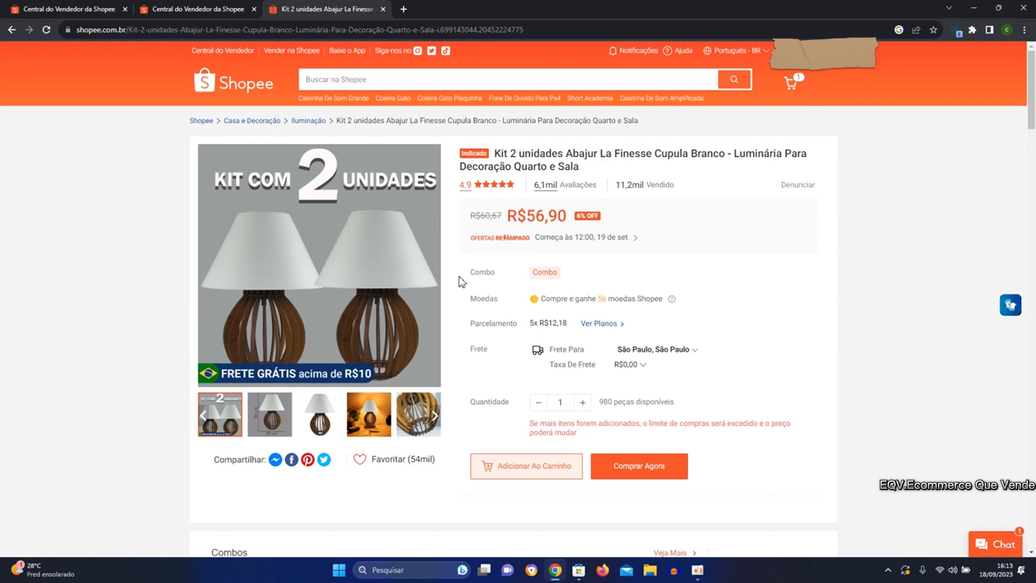
{"action": "scroll", "coordinate": [466, 276], "scroll_direction": "down", "scroll_amount": 1}
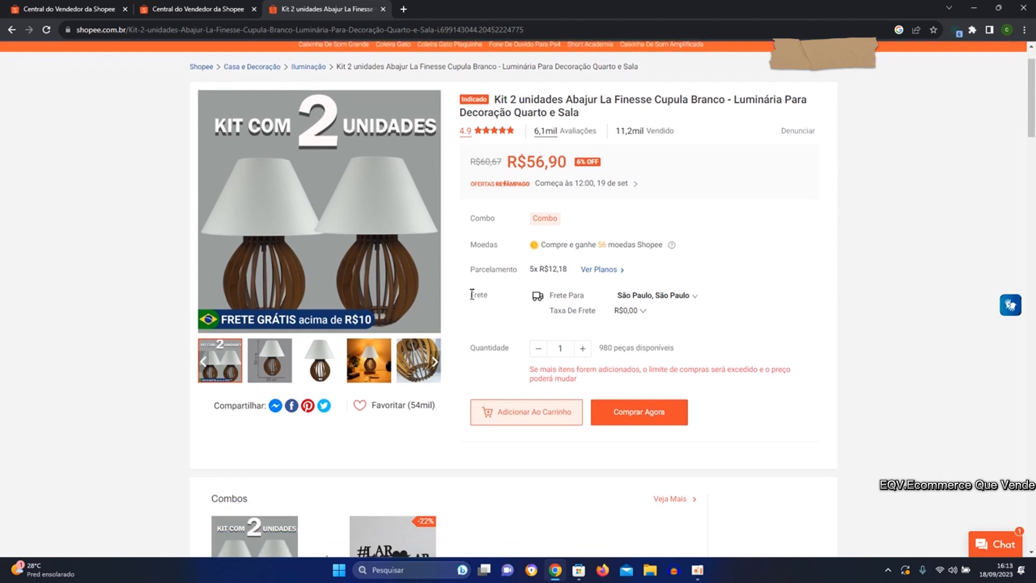
{"action": "scroll", "coordinate": [419, 306], "scroll_direction": "up", "scroll_amount": 1}
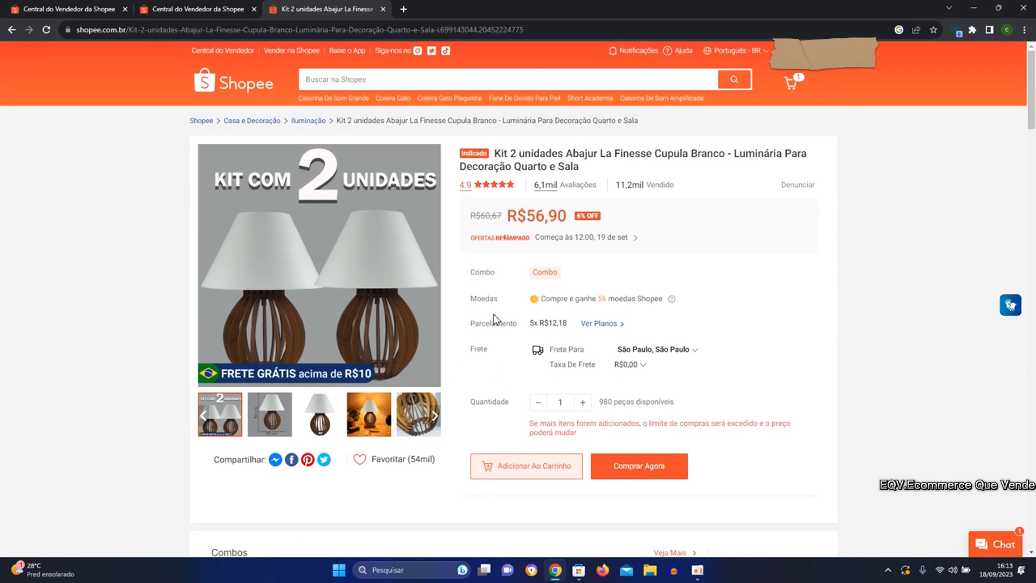
{"action": "mouse_move", "coordinate": [271, 407]}
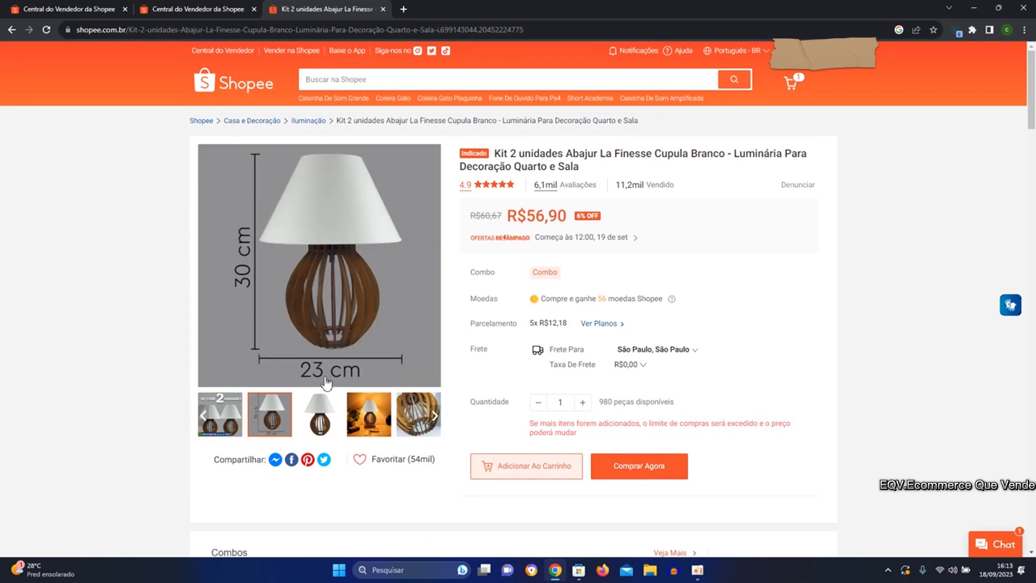
{"action": "mouse_move", "coordinate": [370, 432]}
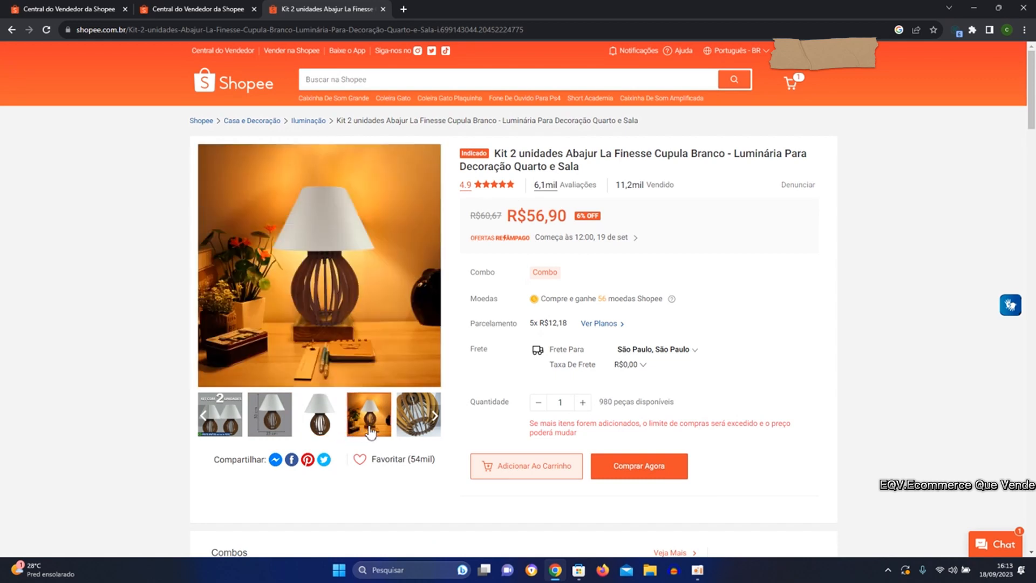
Examine the remaining product photos of the lamp kit, enlarging the last one about products shipped assembled.
{"action": "mouse_move", "coordinate": [421, 423]}
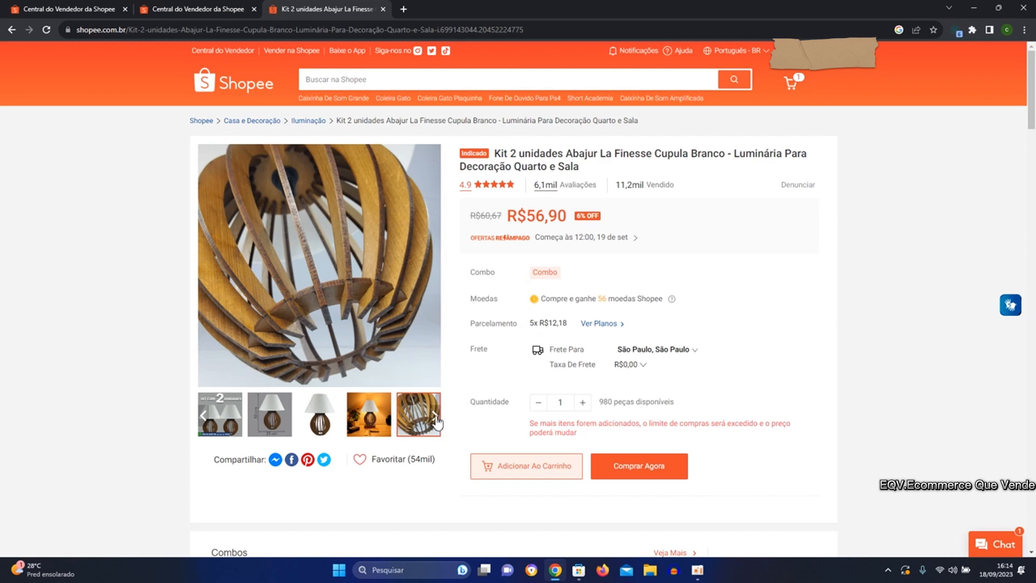
{"action": "left_click", "coordinate": [435, 416]}
{"action": "left_click", "coordinate": [423, 421]}
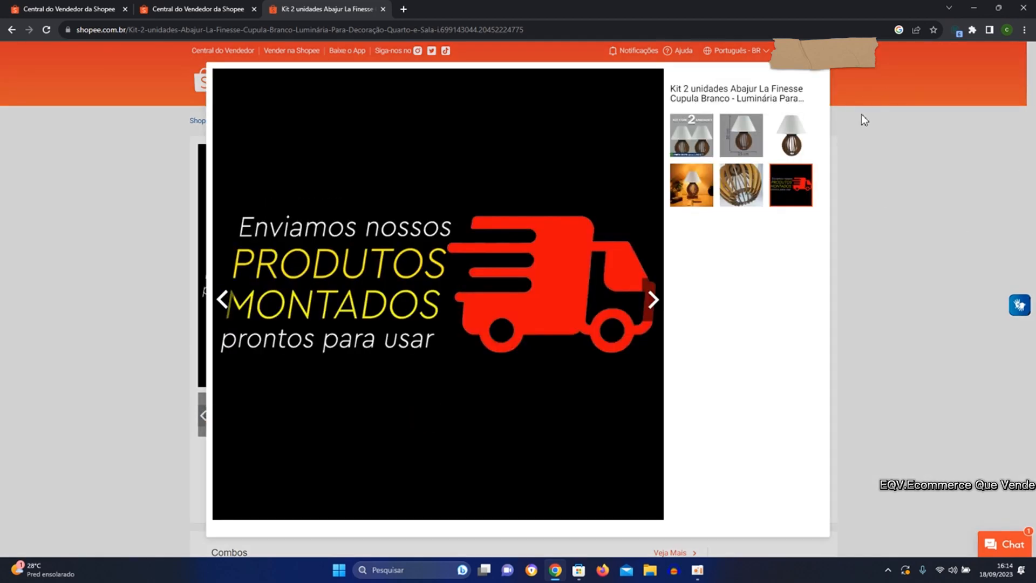
{"action": "left_click", "coordinate": [923, 135]}
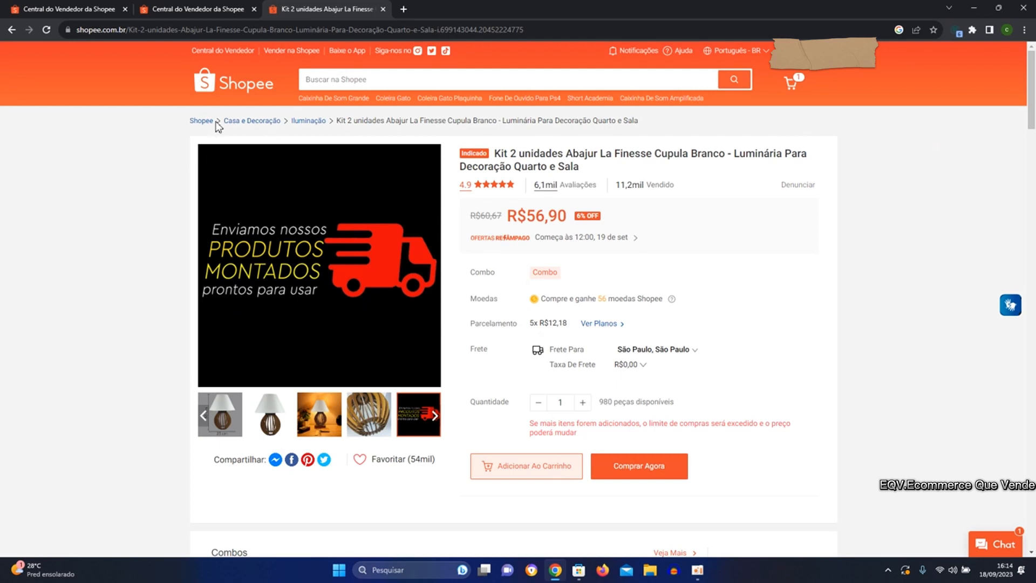
Return to the "abajur" search results and examine the advertised shop banner and which listed products carry the Anúncio label.
{"action": "left_click", "coordinate": [11, 30]}
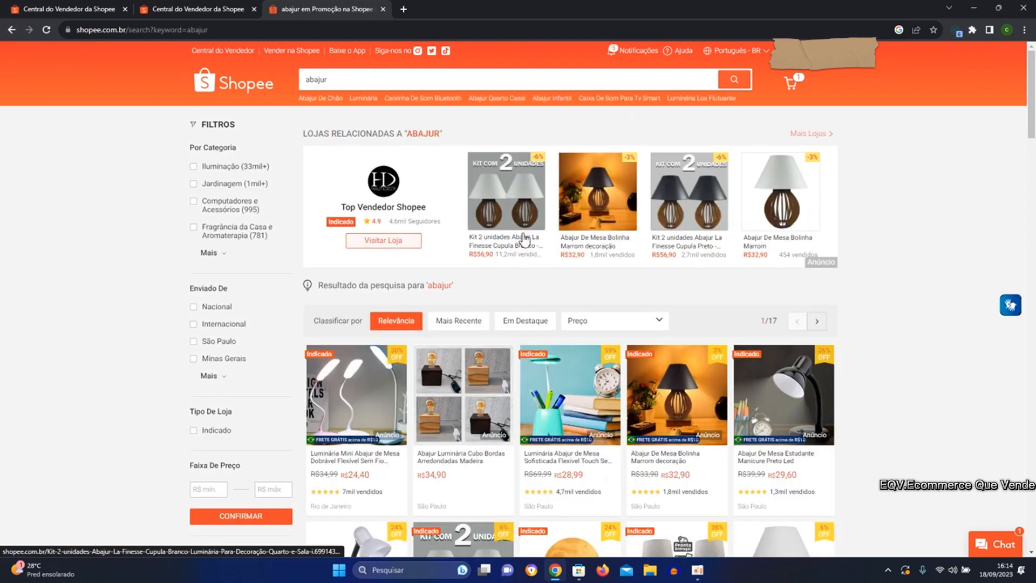
{"action": "scroll", "coordinate": [523, 237], "scroll_direction": "down", "scroll_amount": 1}
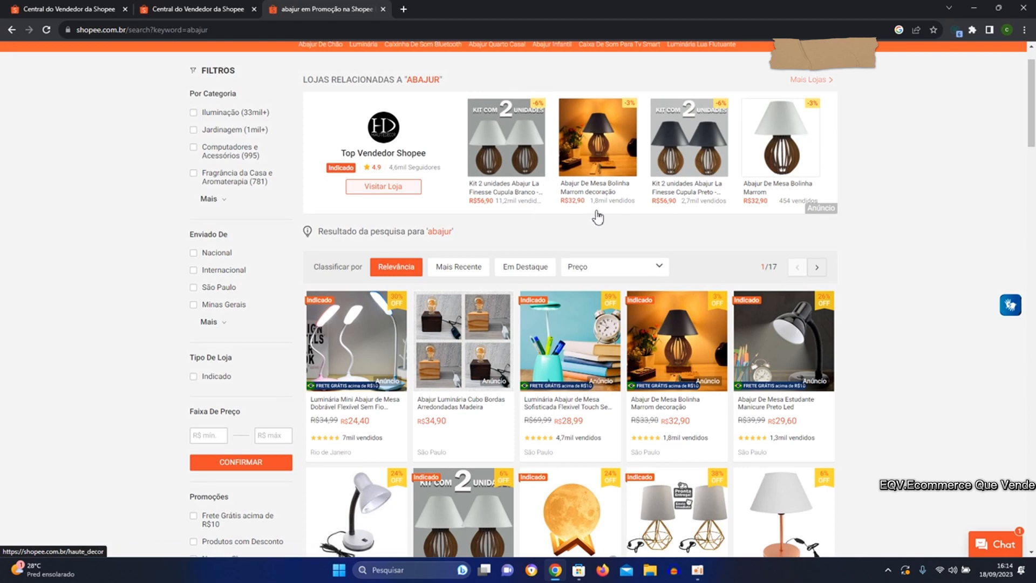
{"action": "scroll", "coordinate": [597, 214], "scroll_direction": "down", "scroll_amount": 1}
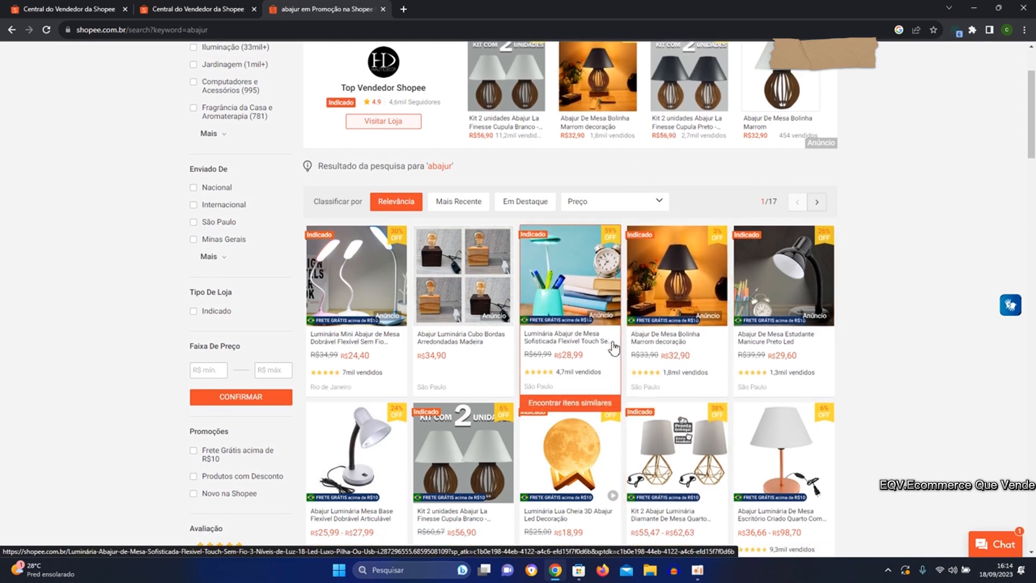
{"action": "scroll", "coordinate": [626, 356], "scroll_direction": "up", "scroll_amount": 1}
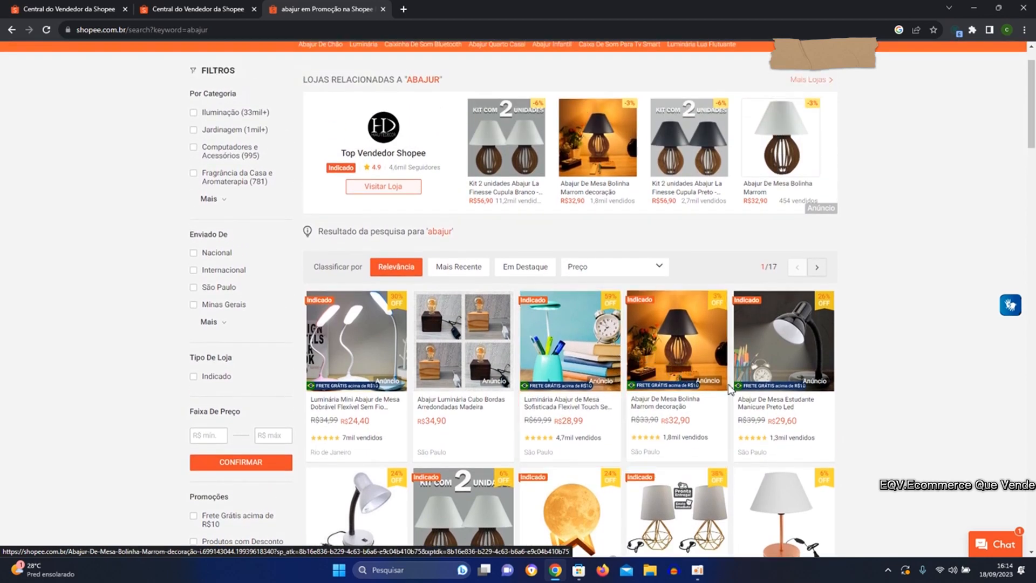
{"action": "scroll", "coordinate": [680, 372], "scroll_direction": "down", "scroll_amount": 1}
{"action": "scroll", "coordinate": [614, 359], "scroll_direction": "down", "scroll_amount": 1}
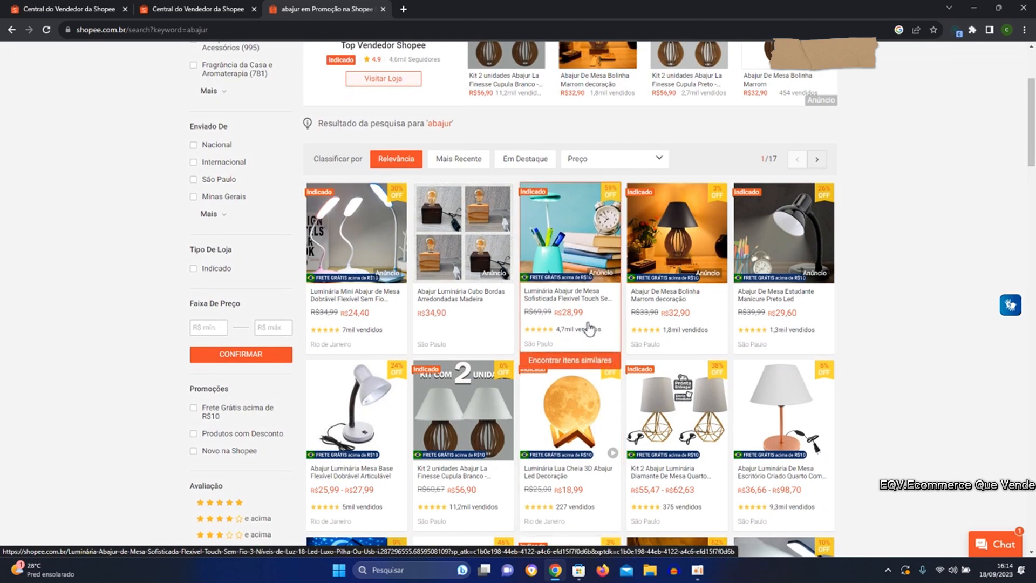
{"action": "scroll", "coordinate": [690, 340], "scroll_direction": "up", "scroll_amount": 1}
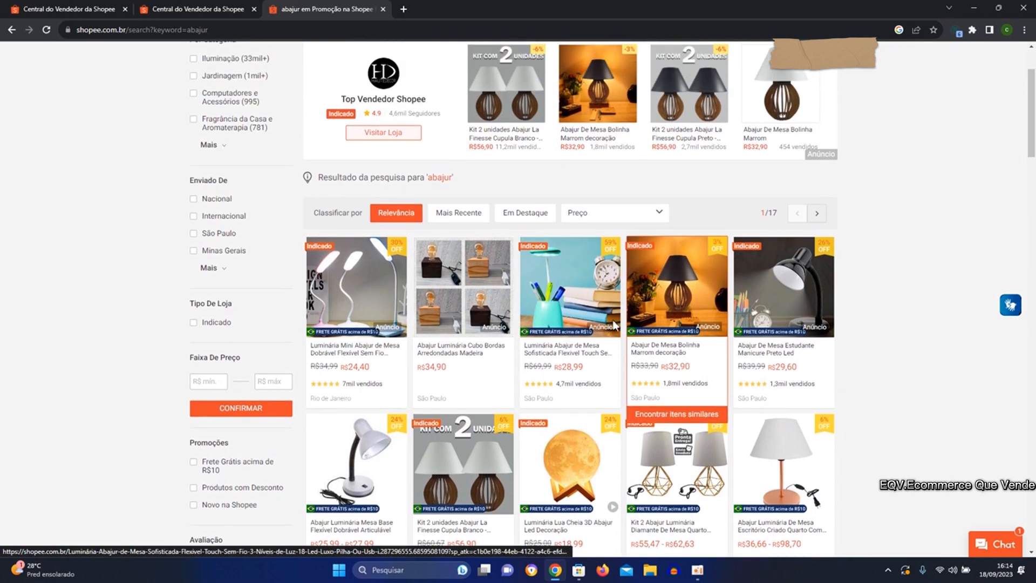
{"action": "scroll", "coordinate": [448, 326], "scroll_direction": "up", "scroll_amount": 2}
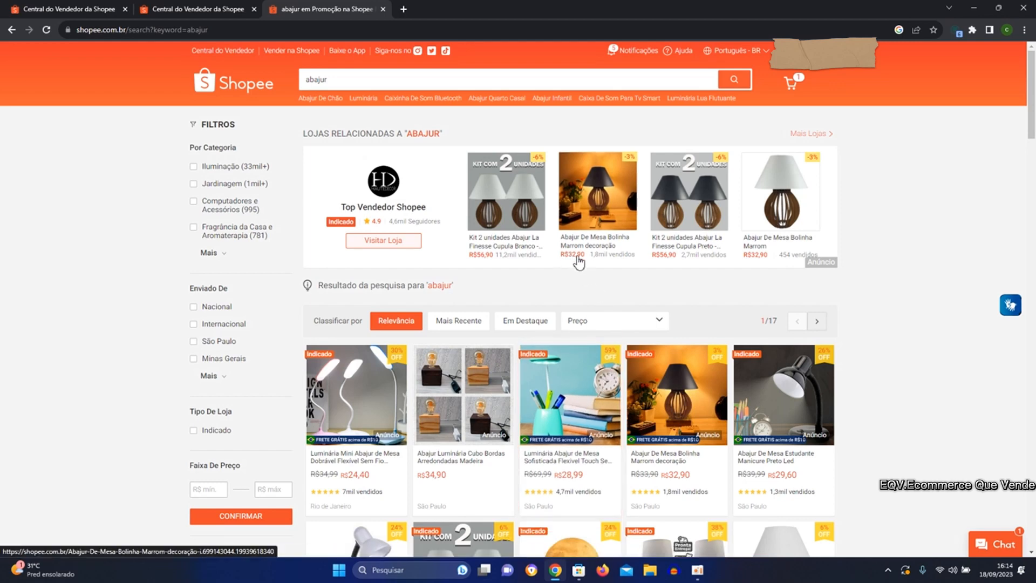
{"action": "scroll", "coordinate": [615, 345], "scroll_direction": "down", "scroll_amount": 1}
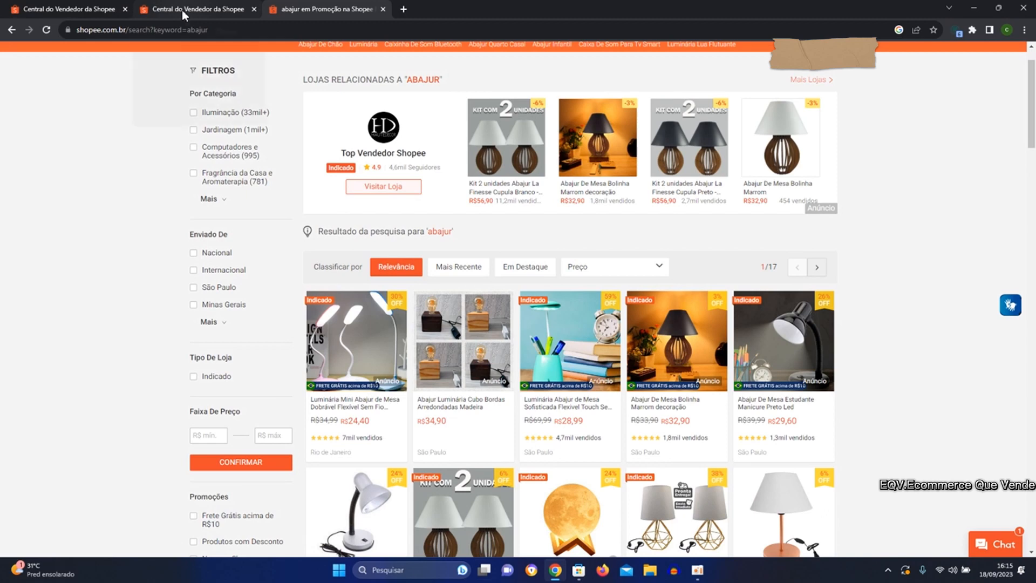
Switch to the Shopee Ads overview in Central do Vendedor and review the overall ad statistics and ad credit.
{"action": "left_click", "coordinate": [129, 14]}
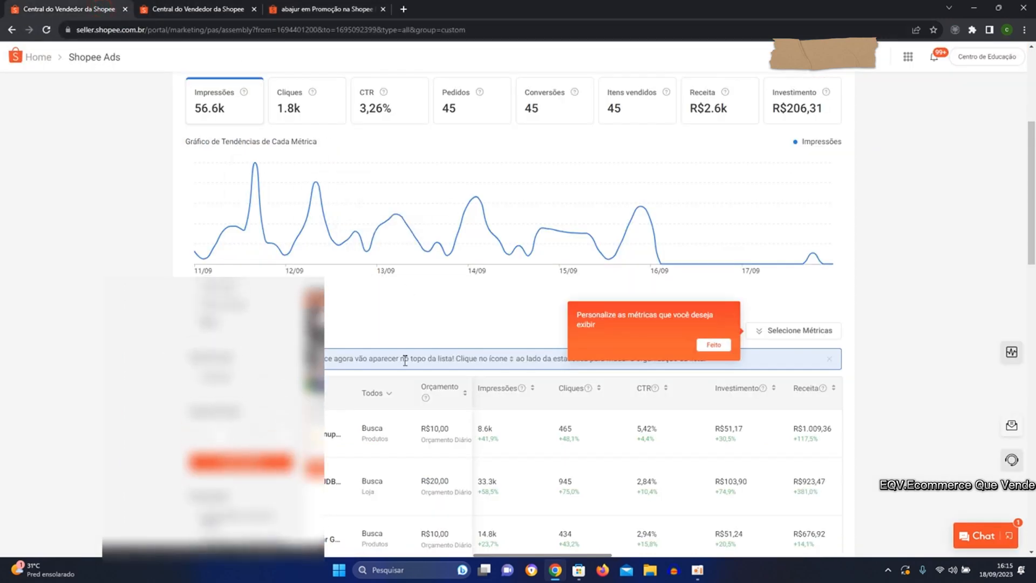
{"action": "scroll", "coordinate": [549, 328], "scroll_direction": "up", "scroll_amount": 1}
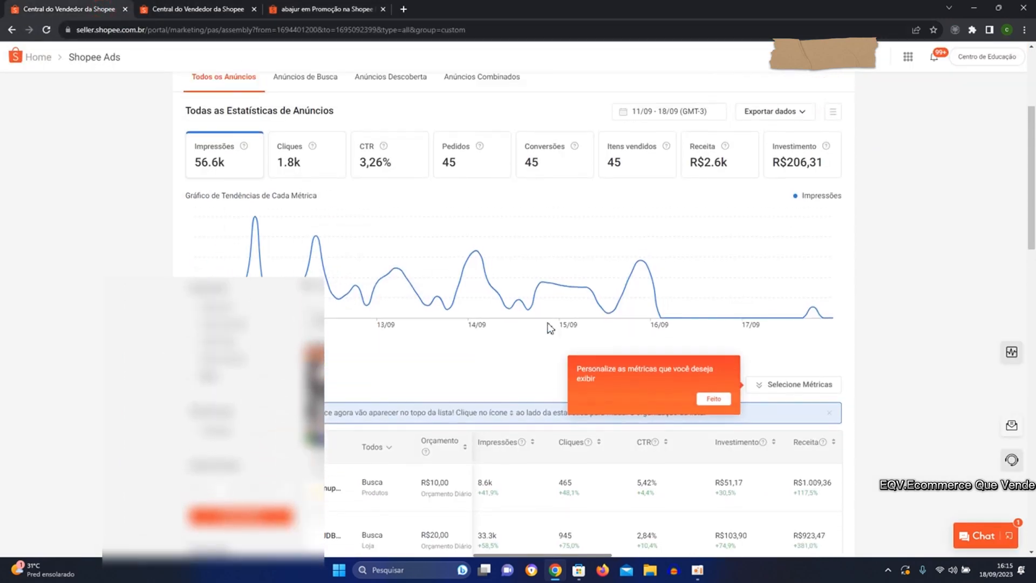
{"action": "scroll", "coordinate": [534, 324], "scroll_direction": "up", "scroll_amount": 3}
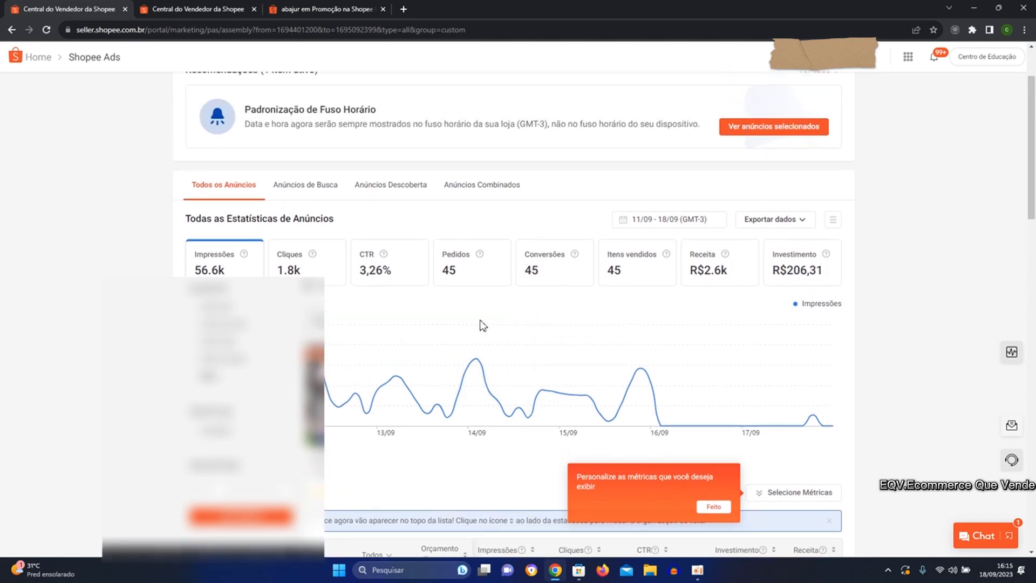
{"action": "scroll", "coordinate": [479, 329], "scroll_direction": "up", "scroll_amount": 1}
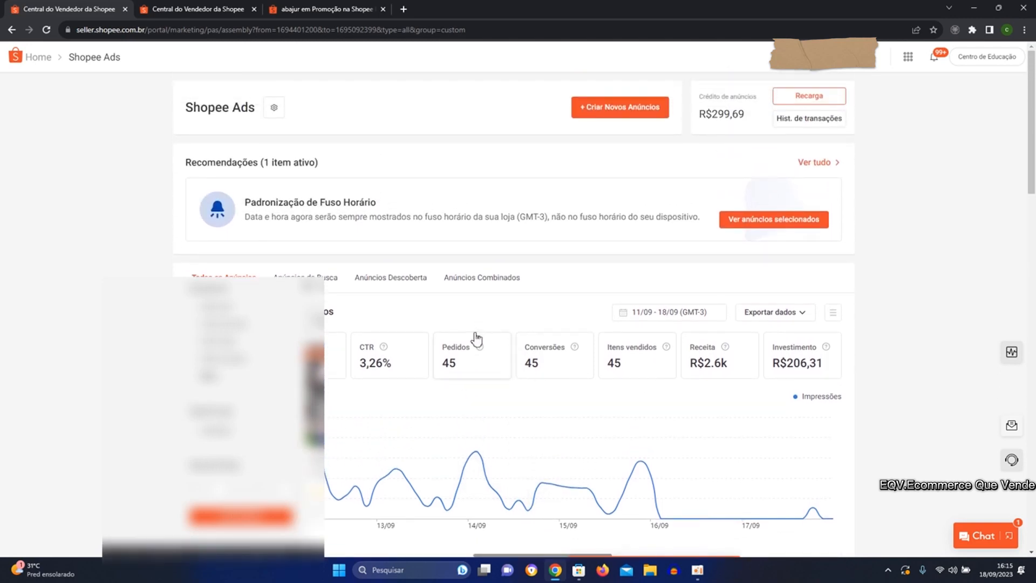
Open Shopee Ads from the Central de Marketing page and start creating a new ad of type Anúncios de Busca.
{"action": "left_click", "coordinate": [195, 5]}
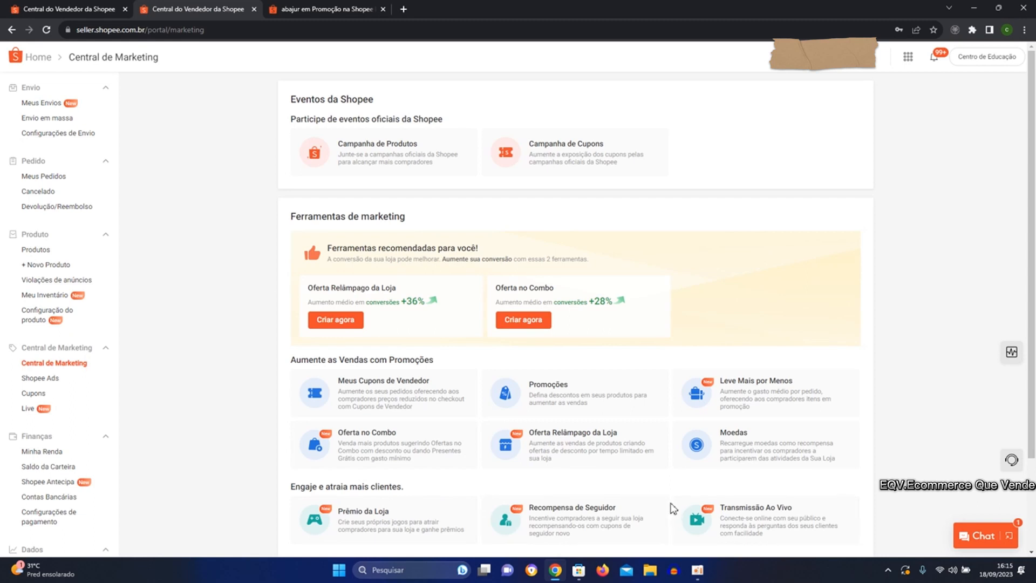
{"action": "scroll", "coordinate": [652, 510], "scroll_direction": "down", "scroll_amount": 1}
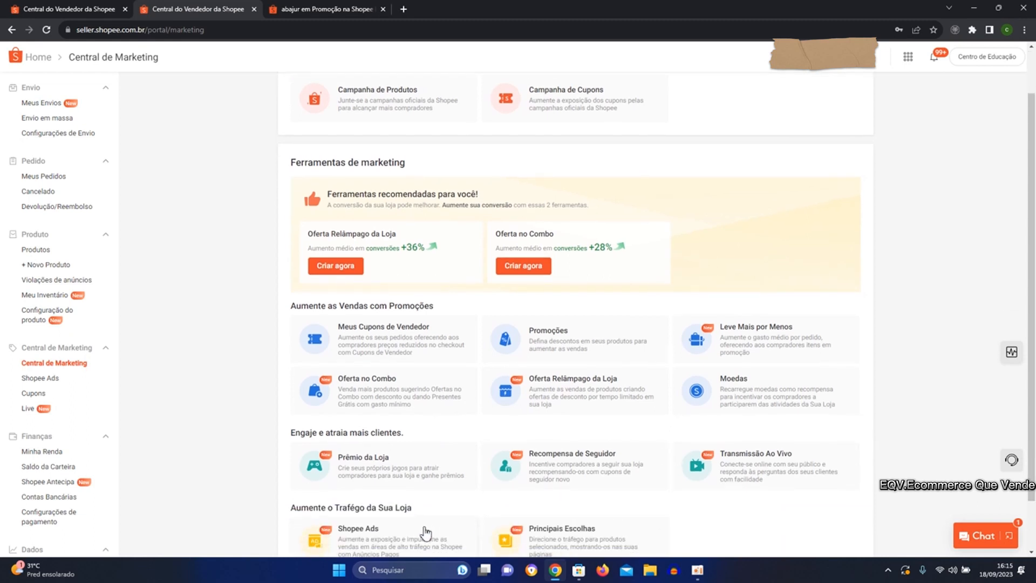
{"action": "left_click", "coordinate": [414, 540]}
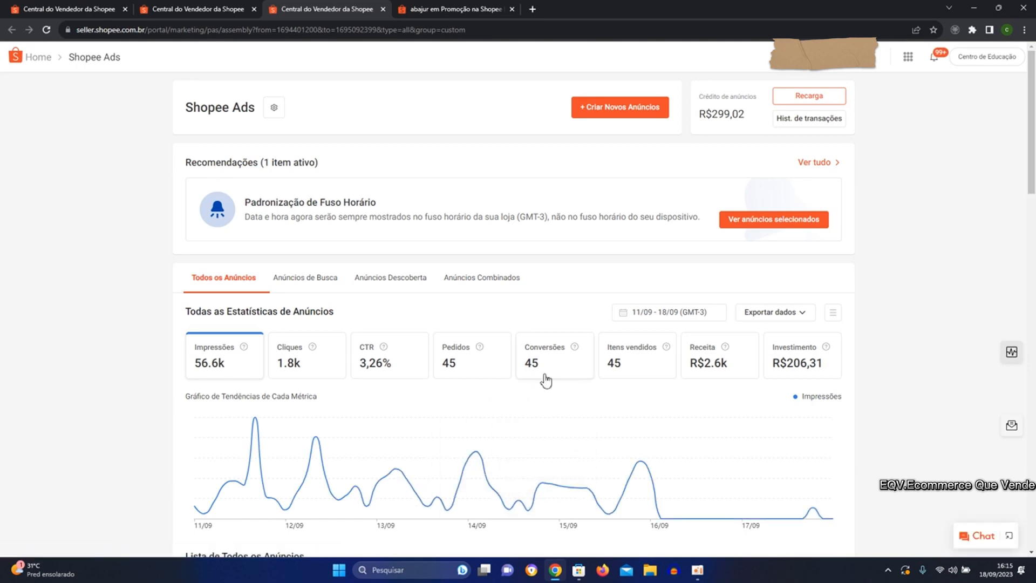
{"action": "left_click", "coordinate": [634, 107]}
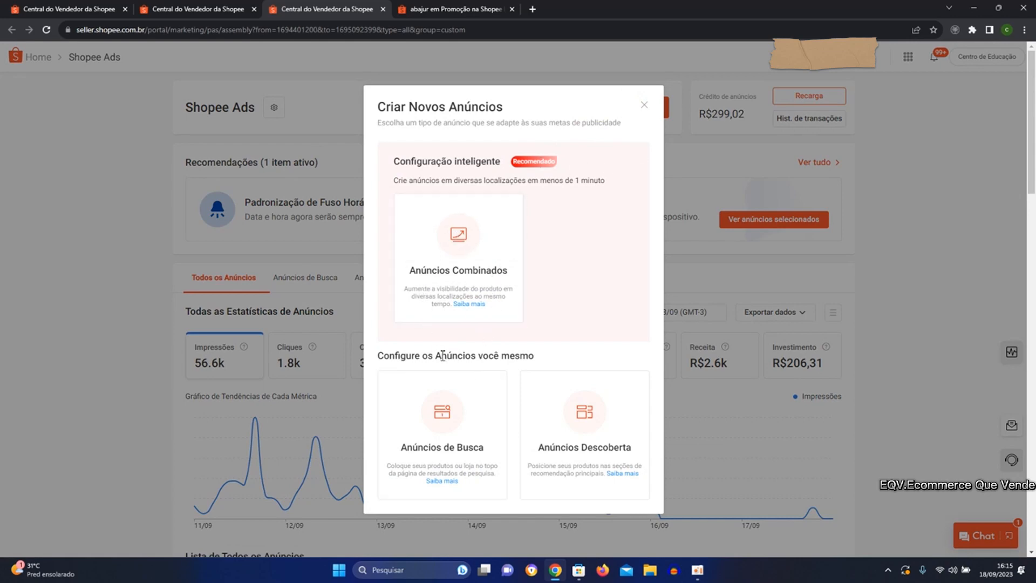
{"action": "left_click", "coordinate": [453, 447]}
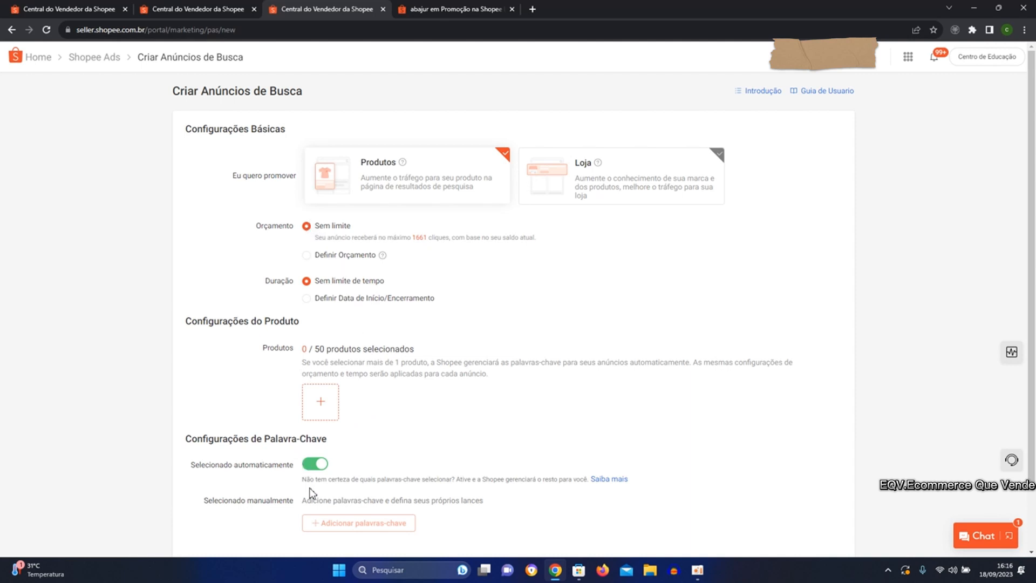
Turn off automatic keyword selection for the new search ad and review the rest of the form.
{"action": "left_click", "coordinate": [311, 467]}
{"action": "scroll", "coordinate": [339, 452], "scroll_direction": "down", "scroll_amount": 1}
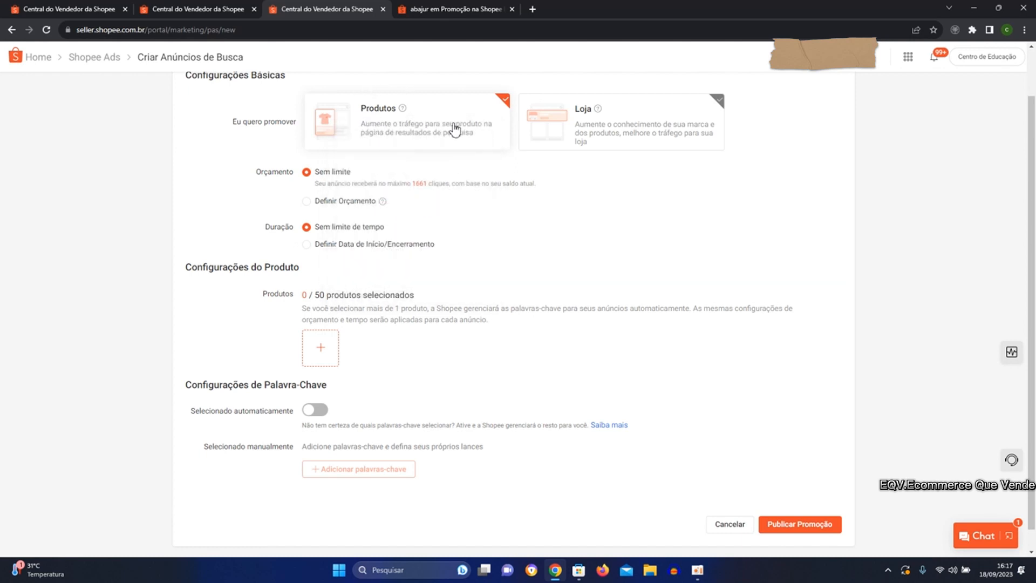
{"action": "scroll", "coordinate": [426, 170], "scroll_direction": "up", "scroll_amount": 1}
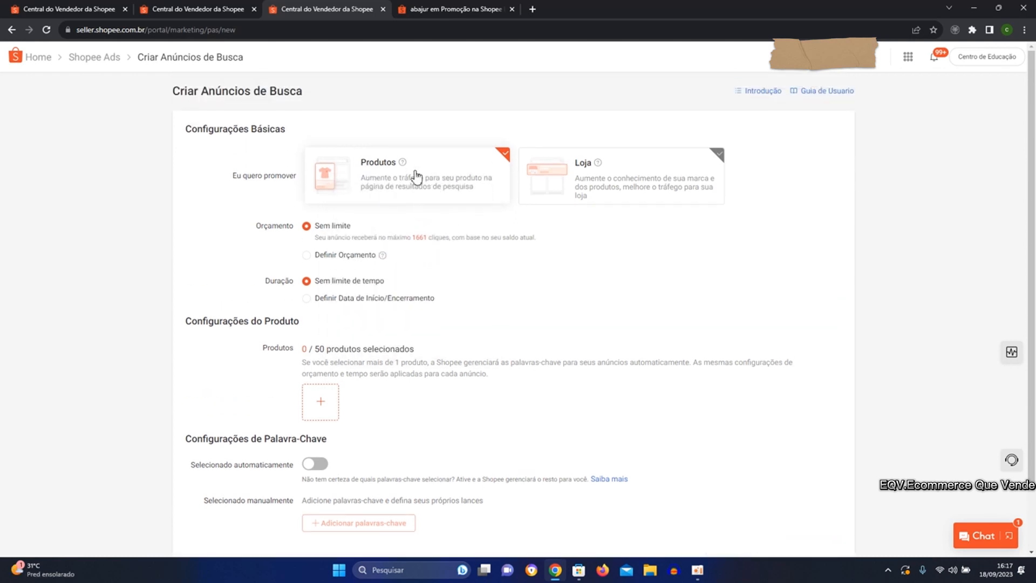
Switch to the storefront search for "abajur" and examine the search term and the products listed for it.
{"action": "left_click", "coordinate": [432, 10]}
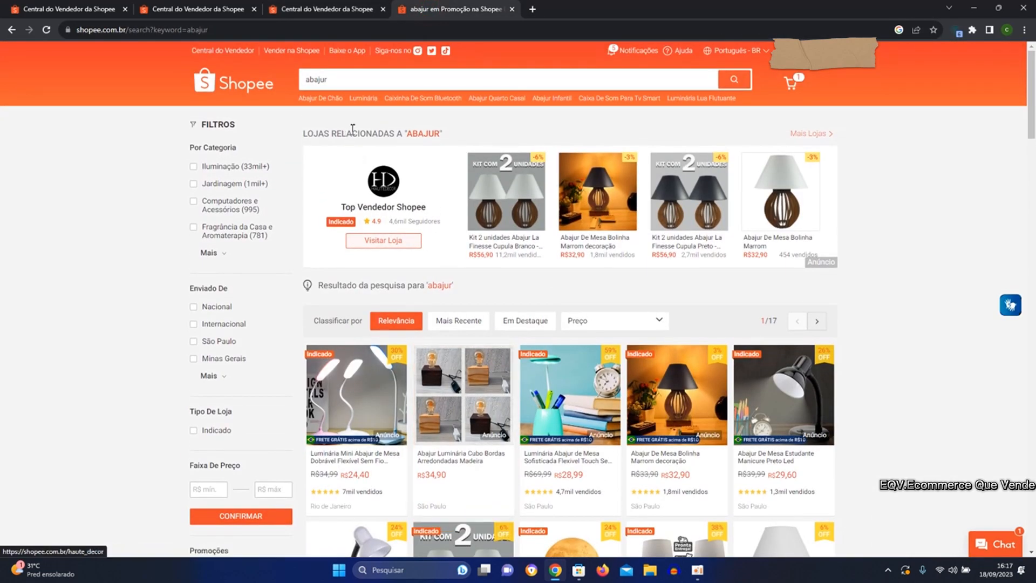
{"action": "left_click", "coordinate": [335, 78]}
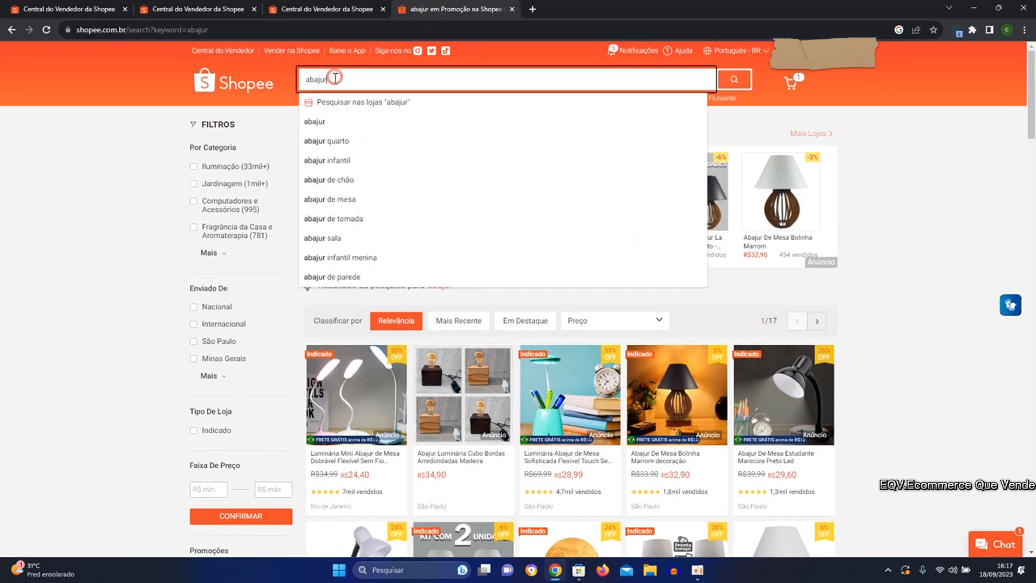
{"action": "double_click", "coordinate": [330, 79]}
{"action": "left_click", "coordinate": [278, 141]}
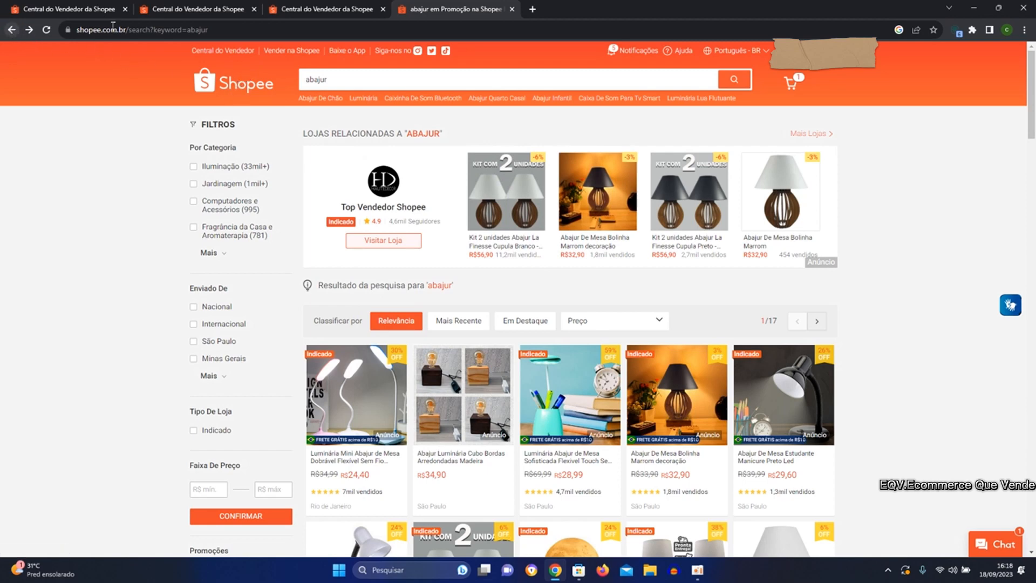
{"action": "scroll", "coordinate": [527, 285], "scroll_direction": "down", "scroll_amount": 9}
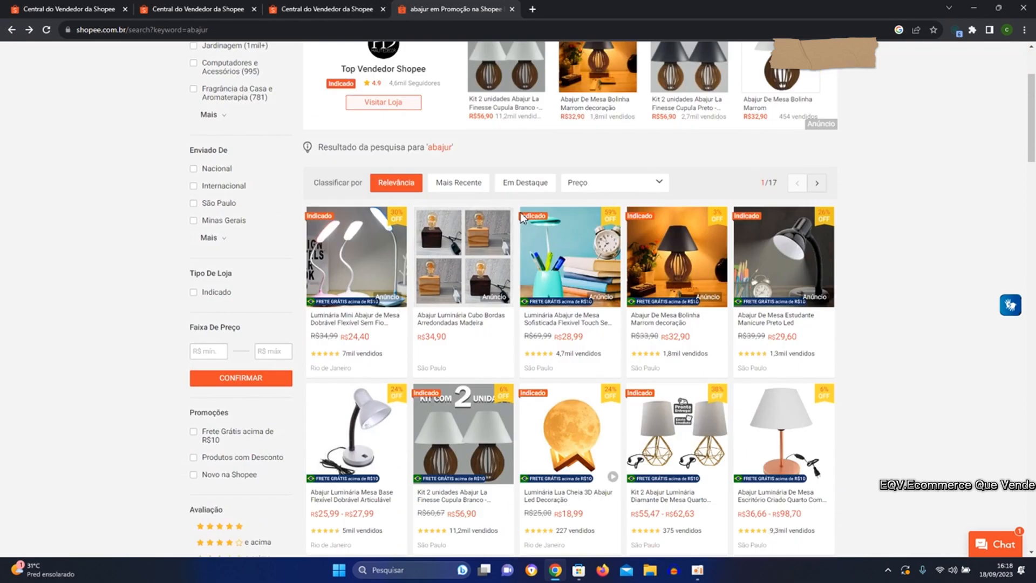
{"action": "scroll", "coordinate": [528, 284], "scroll_direction": "down", "scroll_amount": 4}
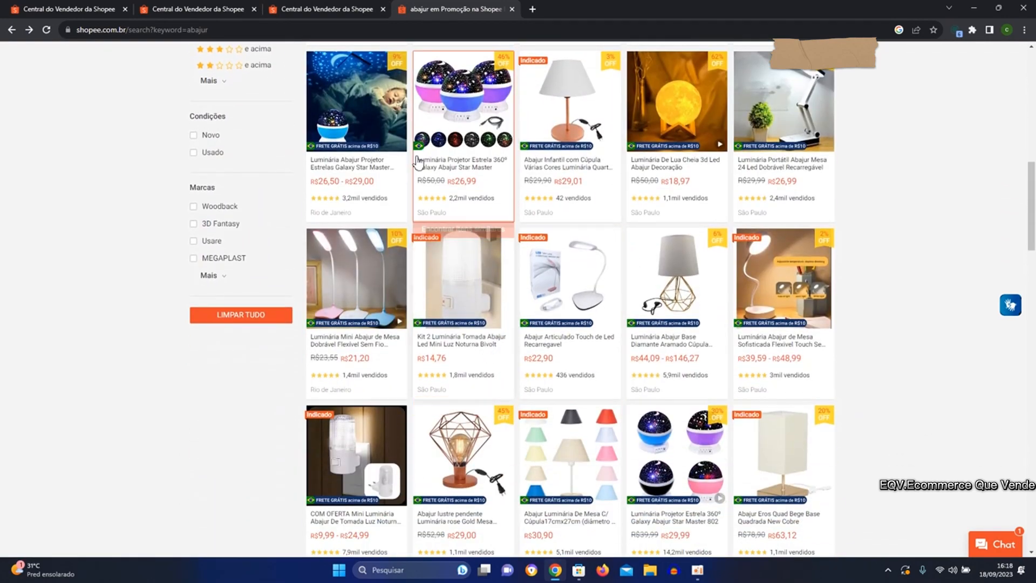
Return to the Criar Anúncios de Busca form and switch automatic keyword selection on and off again.
{"action": "left_click", "coordinate": [178, 9]}
{"action": "left_click", "coordinate": [278, 11]}
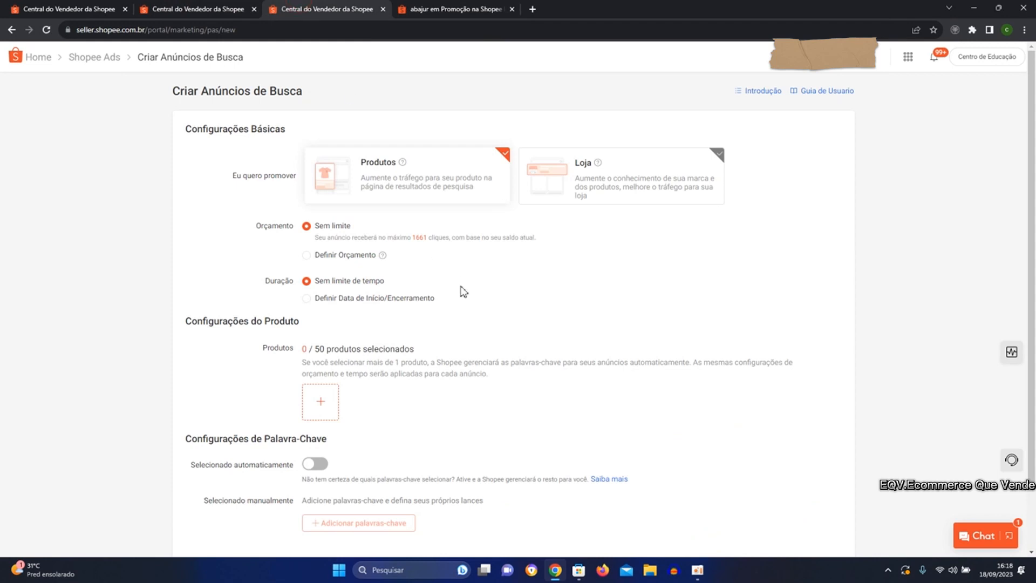
{"action": "scroll", "coordinate": [393, 238], "scroll_direction": "down", "scroll_amount": 1}
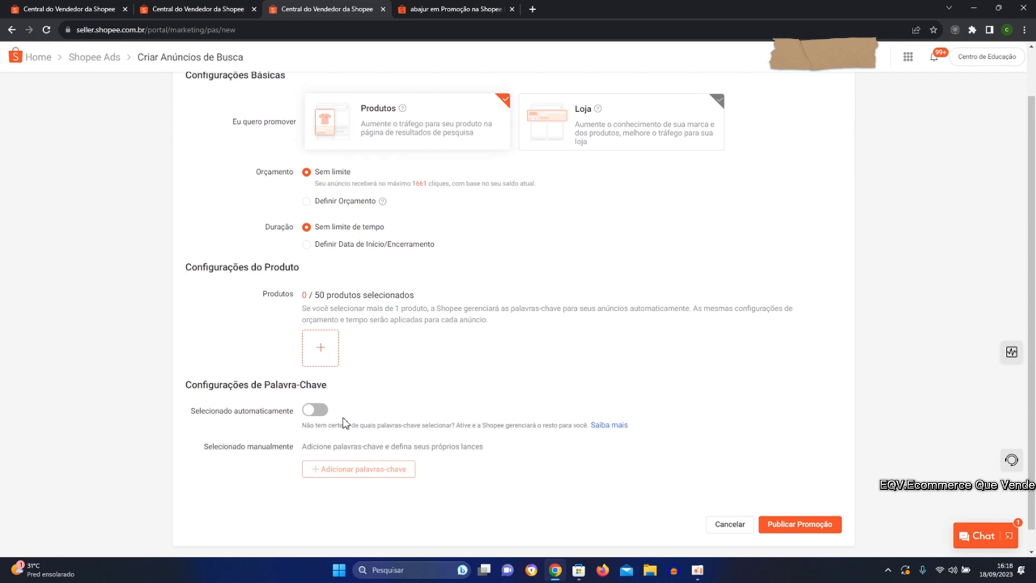
{"action": "left_click", "coordinate": [313, 413]}
{"action": "left_click", "coordinate": [313, 412]}
Give the product search ad a defined daily budget (Orçamento Diário) of R$ 10.
{"action": "left_click", "coordinate": [307, 202]}
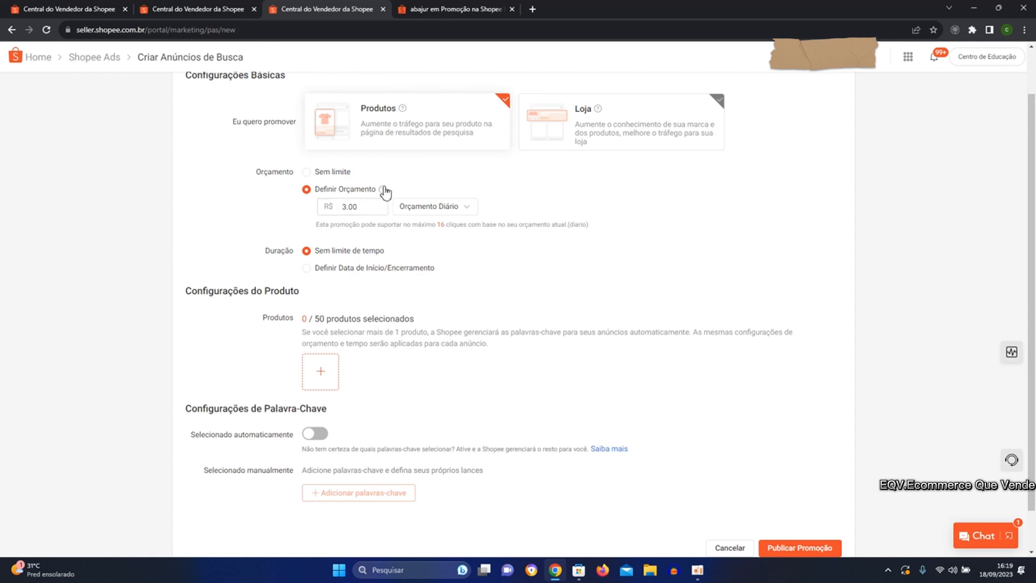
{"action": "scroll", "coordinate": [384, 192], "scroll_direction": "up", "scroll_amount": 1}
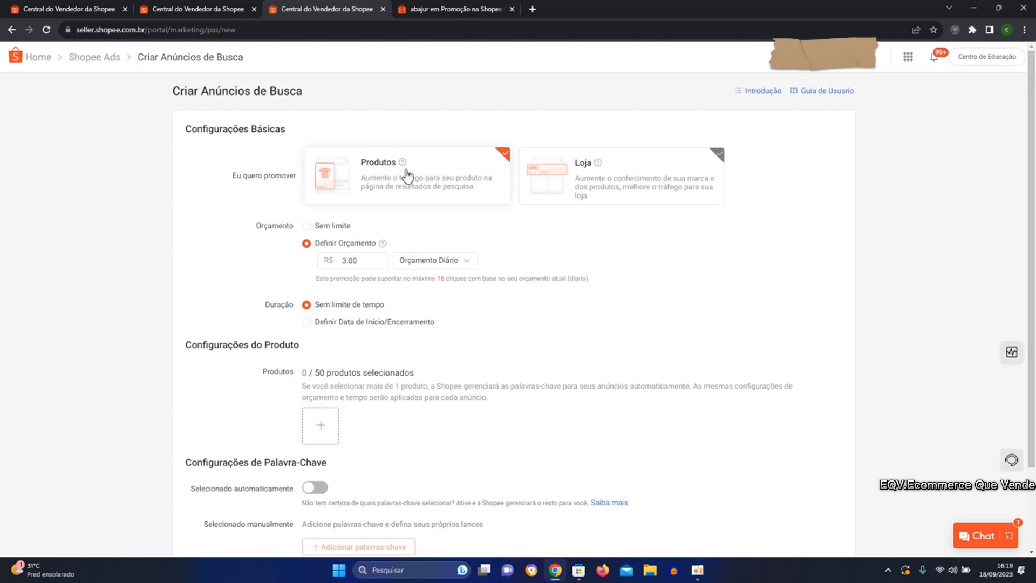
{"action": "mouse_move", "coordinate": [403, 171]}
{"action": "scroll", "coordinate": [376, 193], "scroll_direction": "down", "scroll_amount": 1}
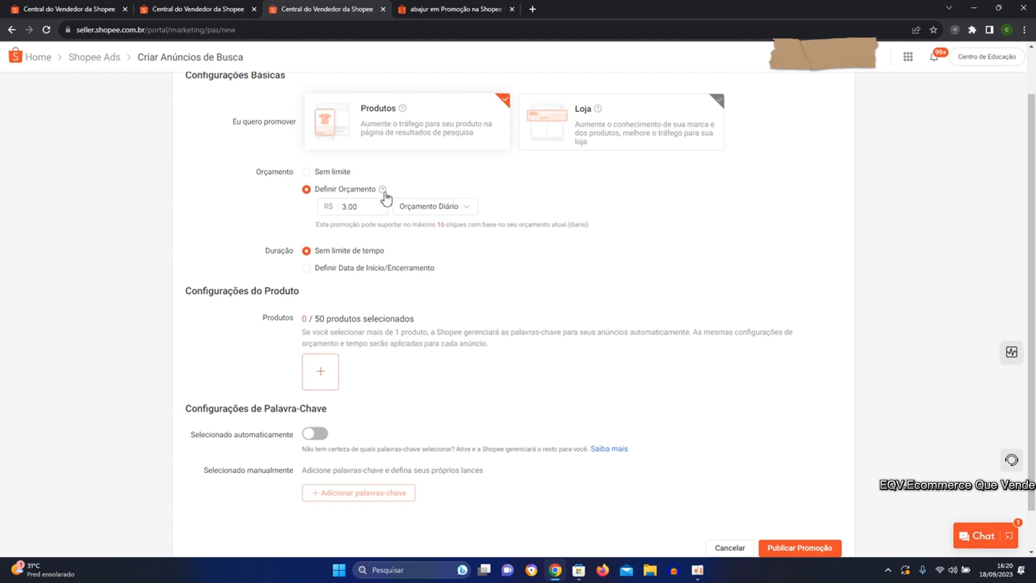
{"action": "mouse_move", "coordinate": [384, 193]}
{"action": "left_click", "coordinate": [383, 202]}
{"action": "left_click", "coordinate": [383, 202]}
{"action": "left_click_drag", "start_coordinate": [365, 208], "coordinate": [350, 211]}
{"action": "type", "text": "00"}
{"action": "key", "text": "BackSpace"}
{"action": "scroll", "coordinate": [370, 238], "scroll_direction": "up", "scroll_amount": 1}
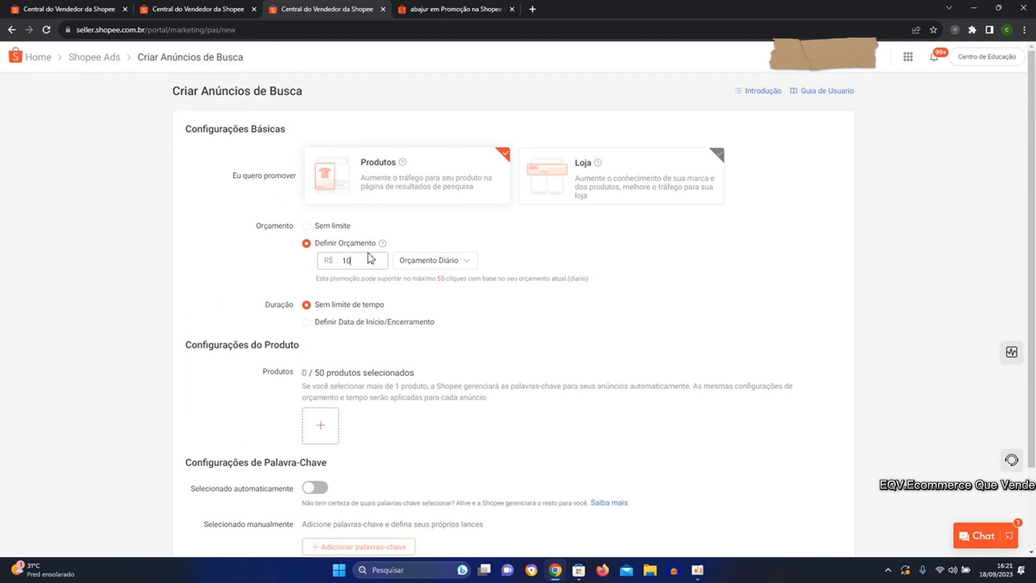
Switch back to the Shopee Ads overview showing the statistics of all ads for 11/09 - 18/09.
{"action": "left_click", "coordinate": [218, 8]}
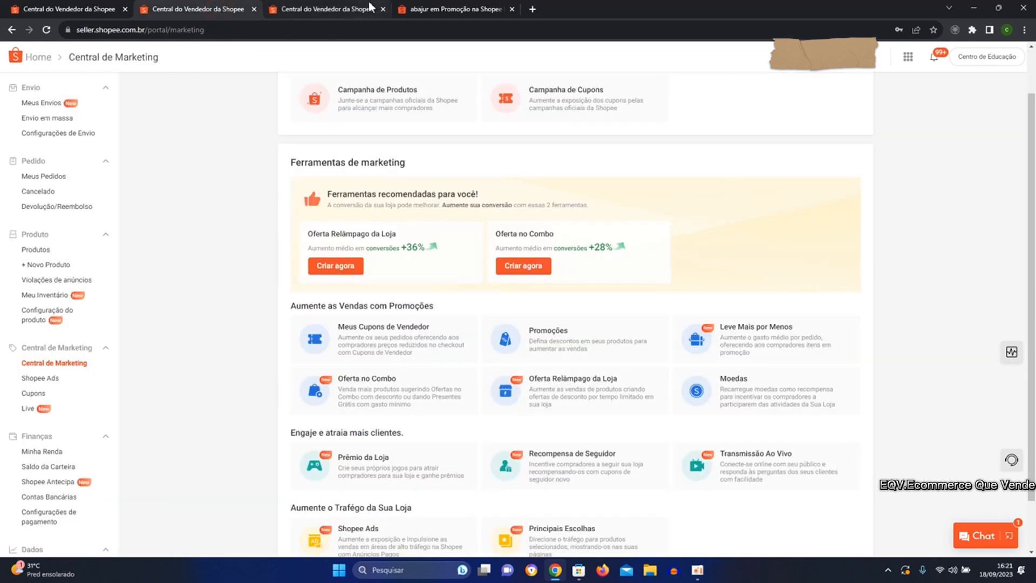
{"action": "left_click", "coordinate": [92, 10]}
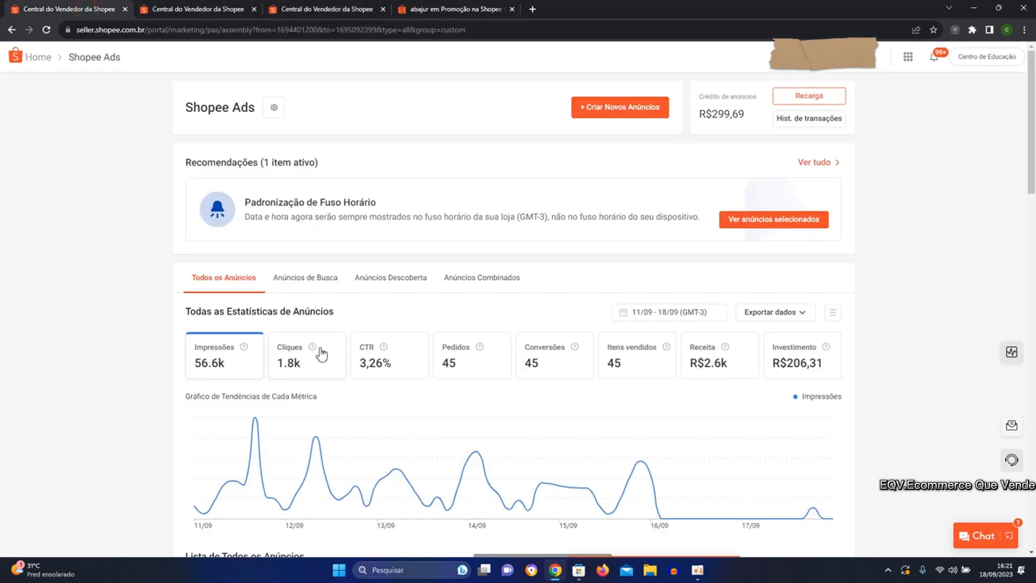
Filter the statistics of all ads to the period 12/09 - 14/09.
{"action": "scroll", "coordinate": [342, 384], "scroll_direction": "down", "scroll_amount": 1}
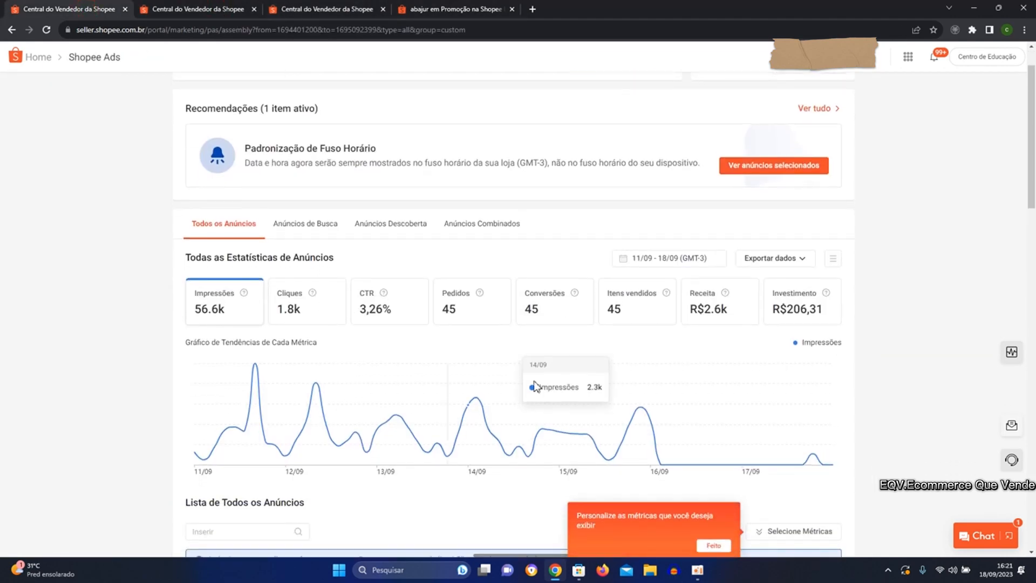
{"action": "left_click", "coordinate": [684, 259]}
{"action": "left_click", "coordinate": [487, 371]}
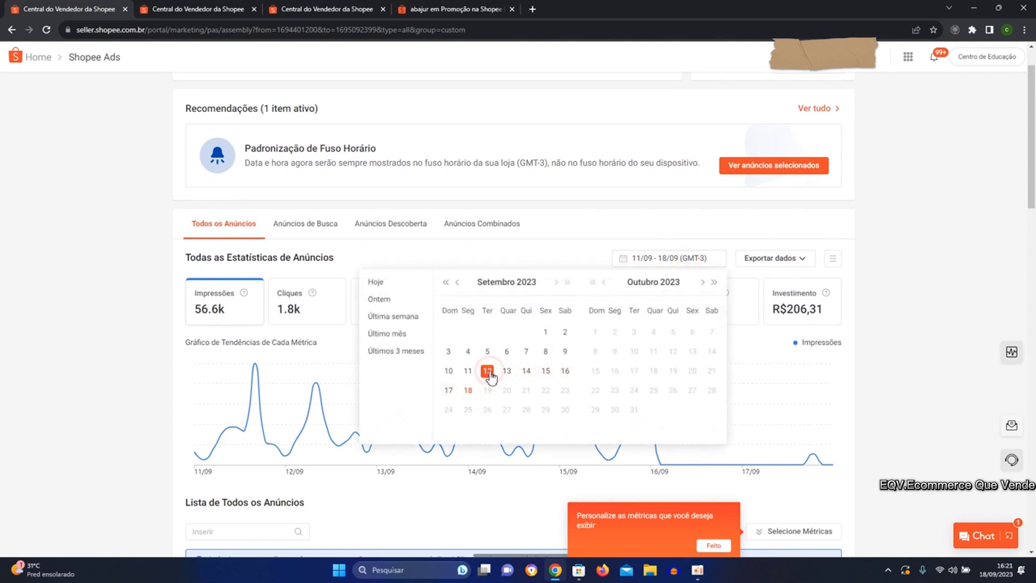
{"action": "left_click", "coordinate": [526, 372]}
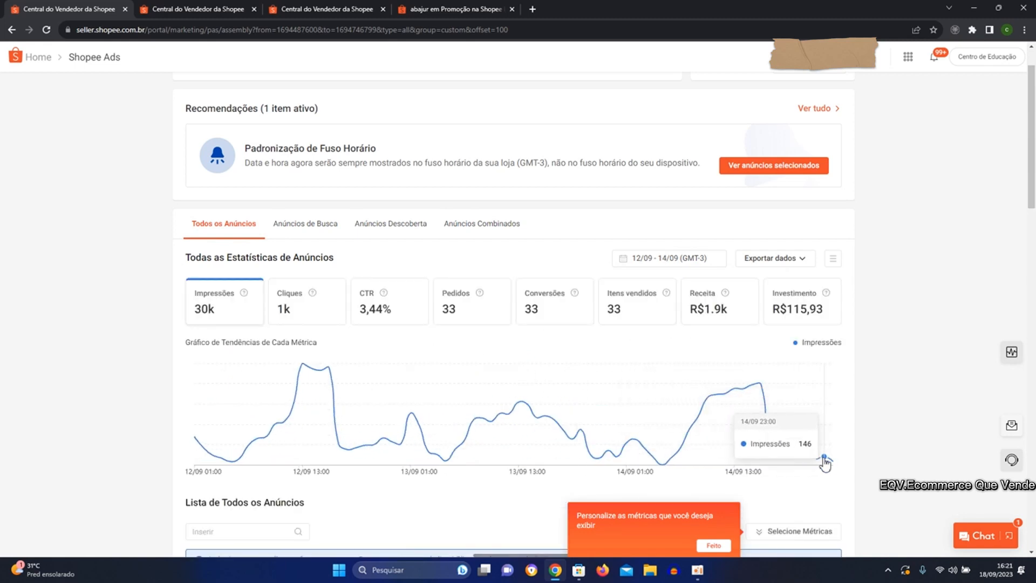
Open the details of the product search ad with the R$10,00 daily budget from the list of all ads.
{"action": "scroll", "coordinate": [511, 351], "scroll_direction": "down", "scroll_amount": 1}
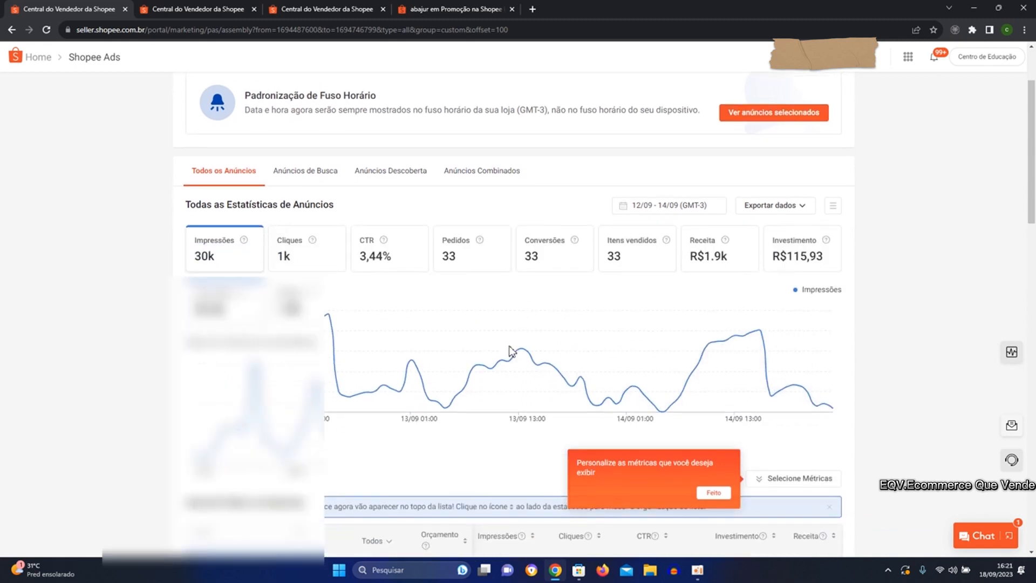
{"action": "scroll", "coordinate": [511, 324], "scroll_direction": "down", "scroll_amount": 2}
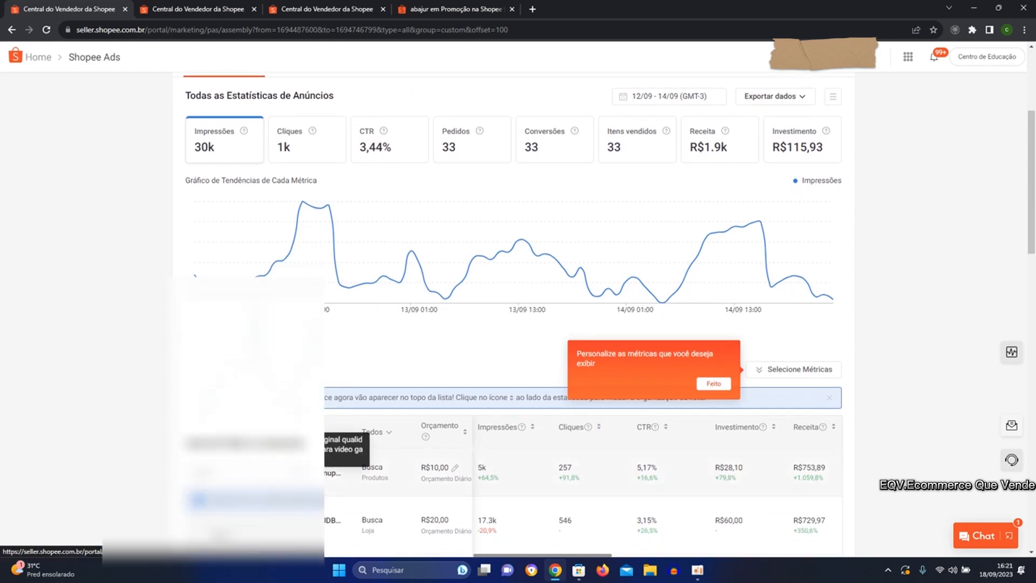
{"action": "left_click", "coordinate": [291, 473]}
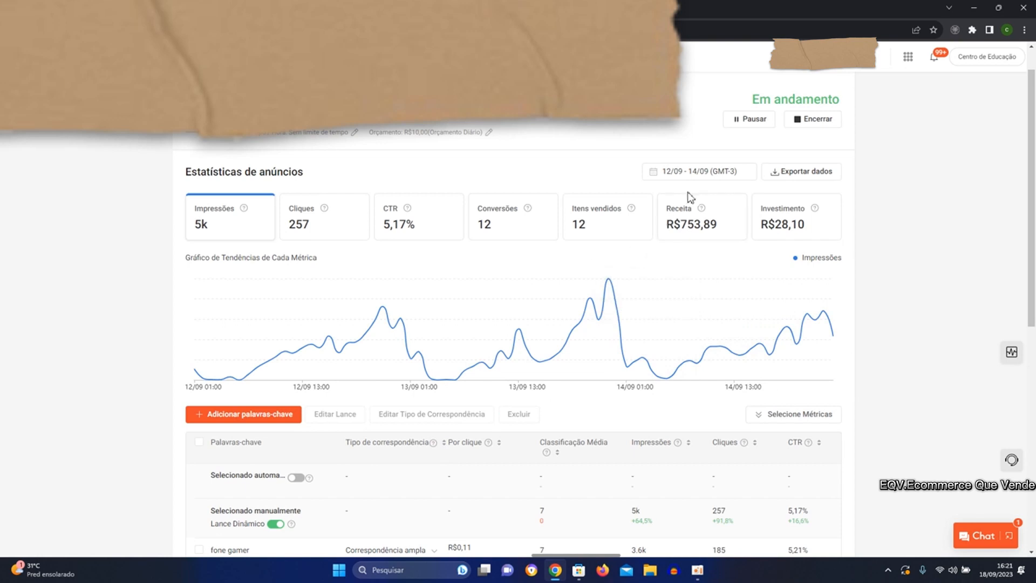
Filter the ad's statistics to the single day 16/09.
{"action": "left_click", "coordinate": [708, 173]}
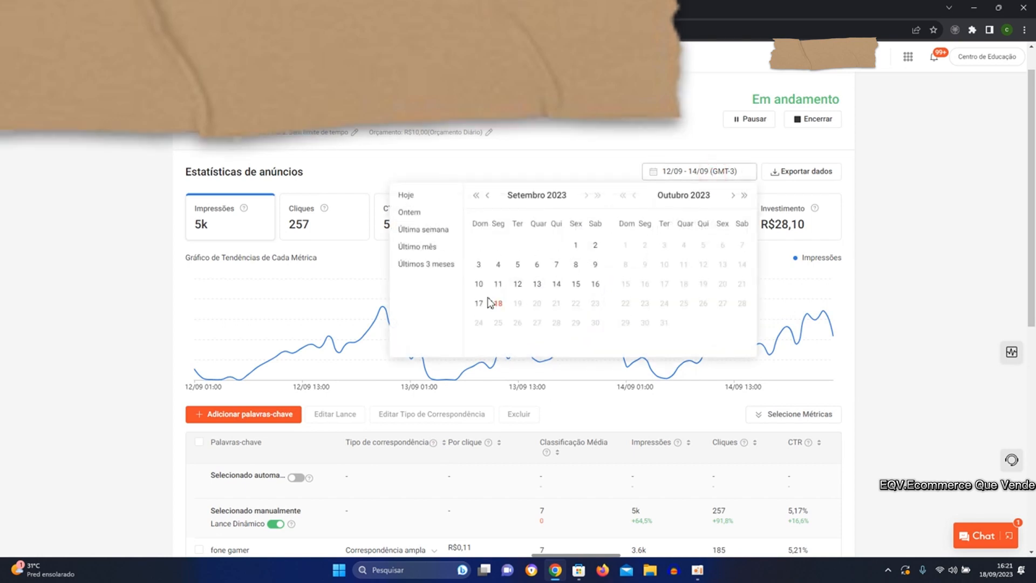
{"action": "left_click", "coordinate": [594, 285]}
{"action": "left_click", "coordinate": [595, 286]}
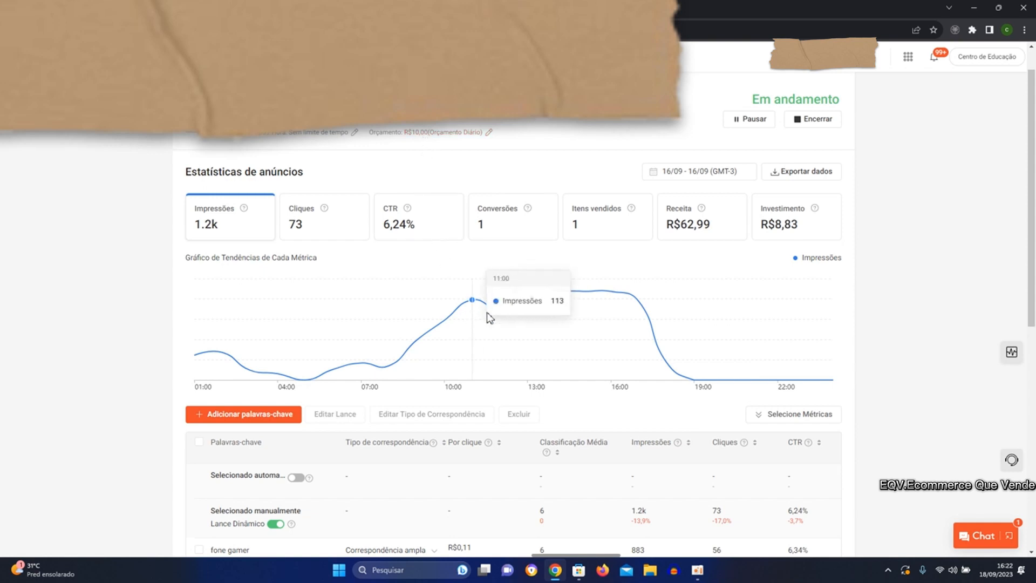
Change the ad's statistics period to the single day 15/09.
{"action": "left_click", "coordinate": [719, 171]}
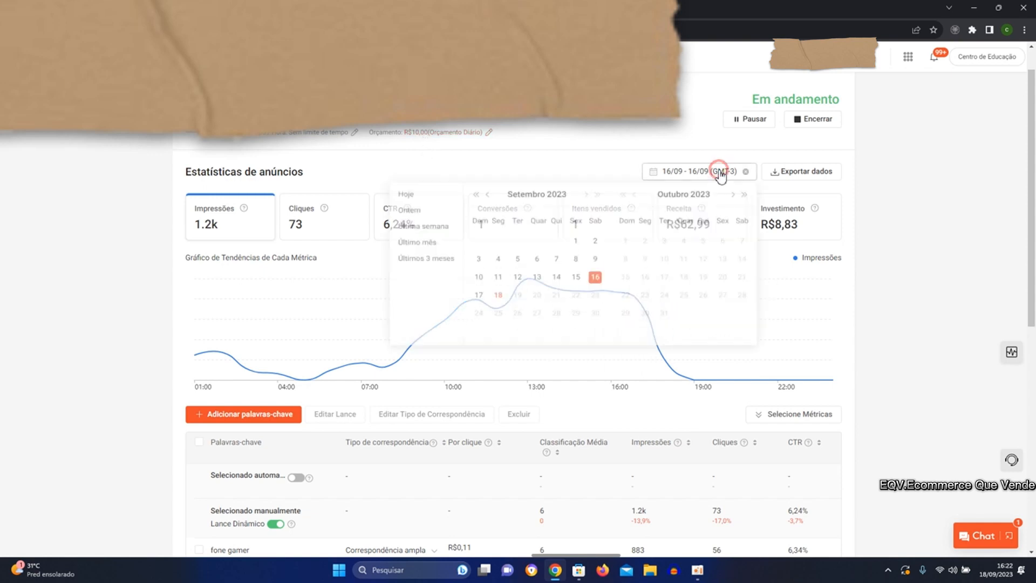
{"action": "left_click", "coordinate": [577, 286]}
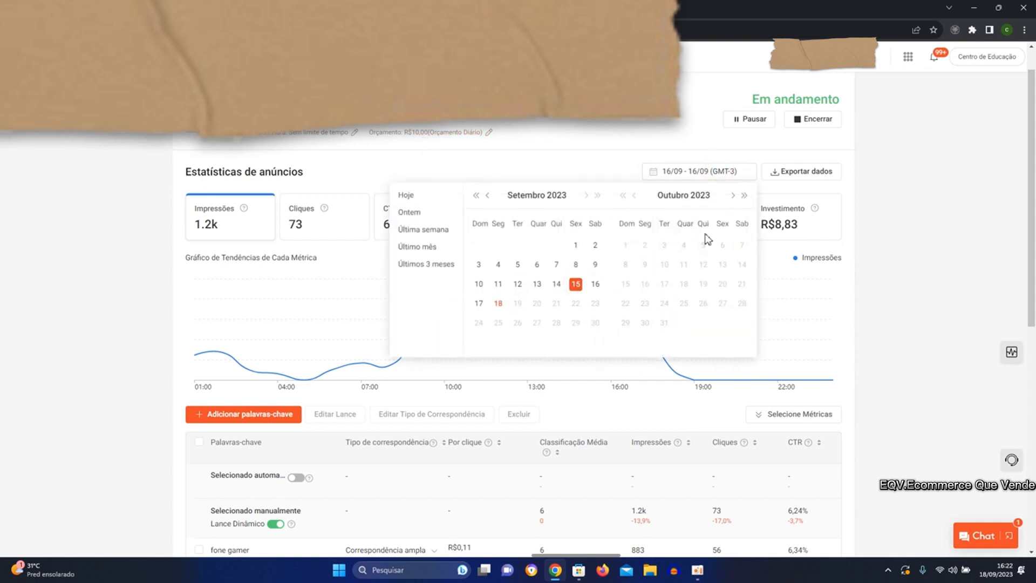
{"action": "left_click", "coordinate": [576, 285]}
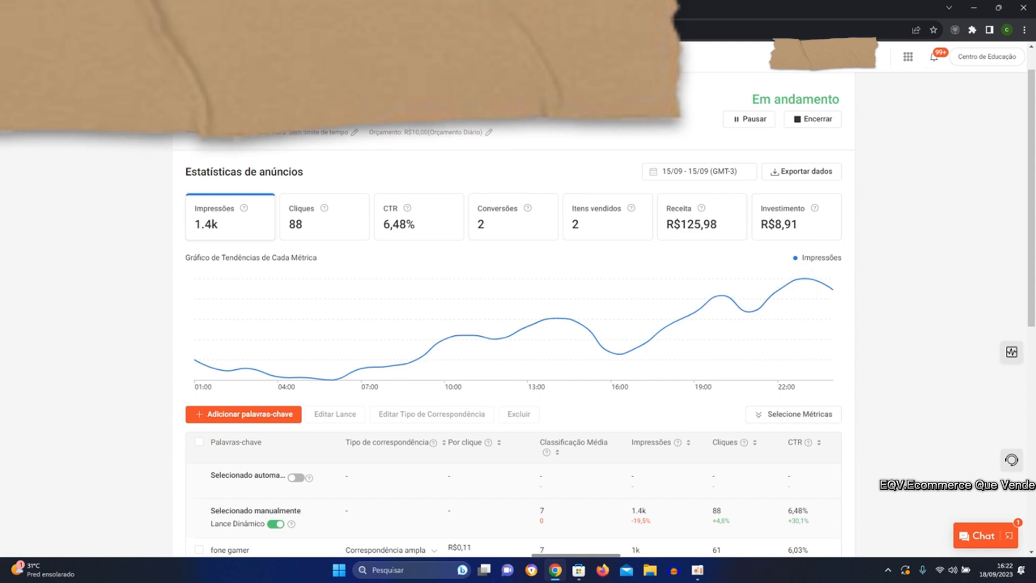
Return to the Criar Anúncios de Busca form and give the ad a defined start and end date of 18/09 - 24/09.
{"action": "key", "text": "ctrl+Tab"}
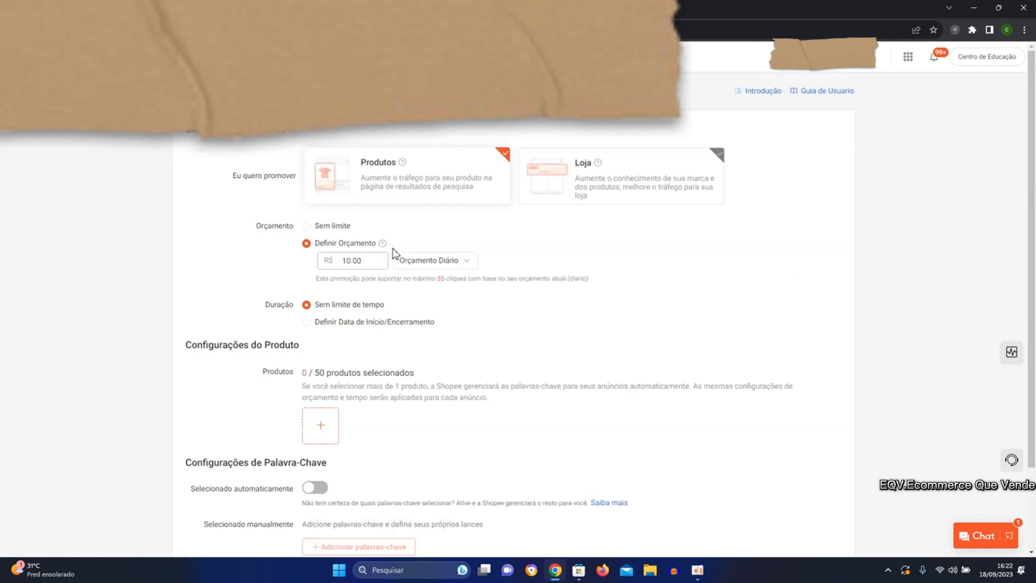
{"action": "scroll", "coordinate": [396, 255], "scroll_direction": "down", "scroll_amount": 1}
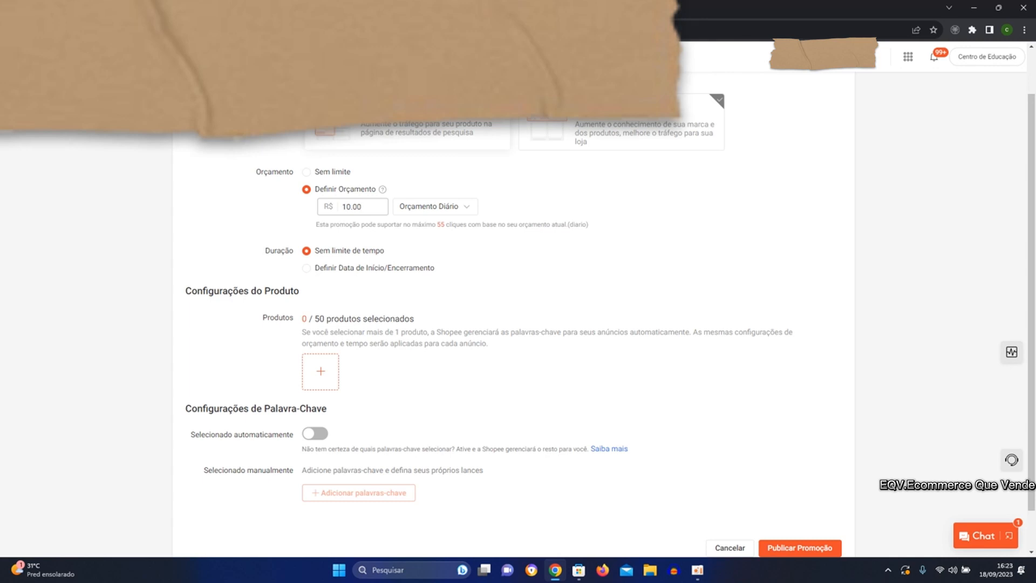
{"action": "scroll", "coordinate": [262, 172], "scroll_direction": "up", "scroll_amount": 1}
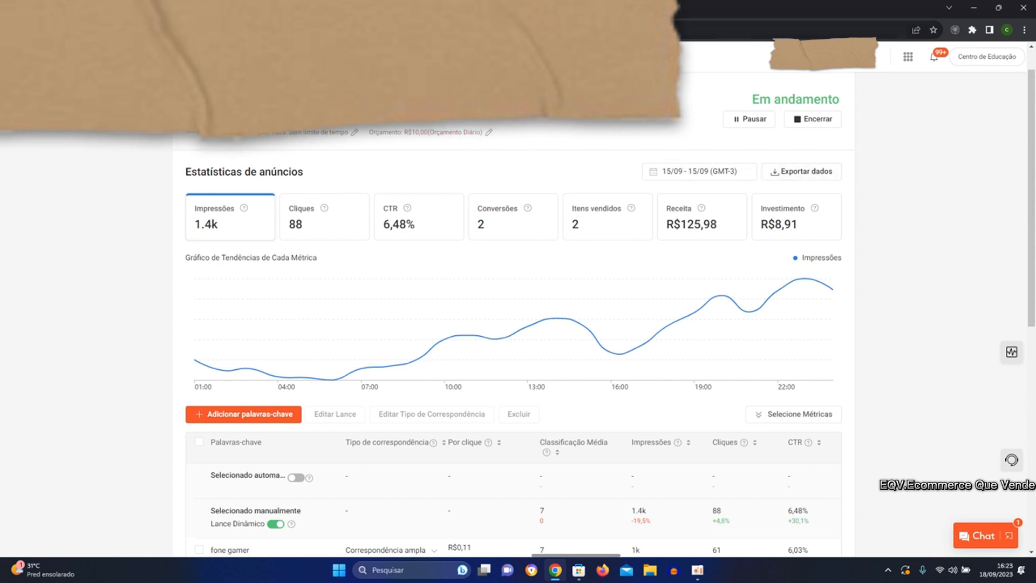
{"action": "key", "text": "ctrl+Tab"}
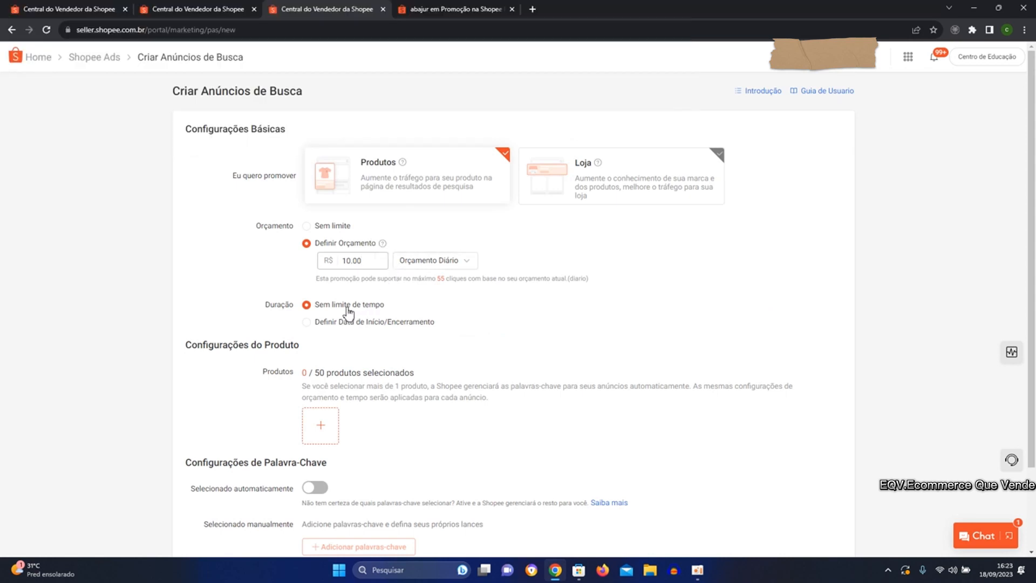
{"action": "scroll", "coordinate": [348, 312], "scroll_direction": "down", "scroll_amount": 1}
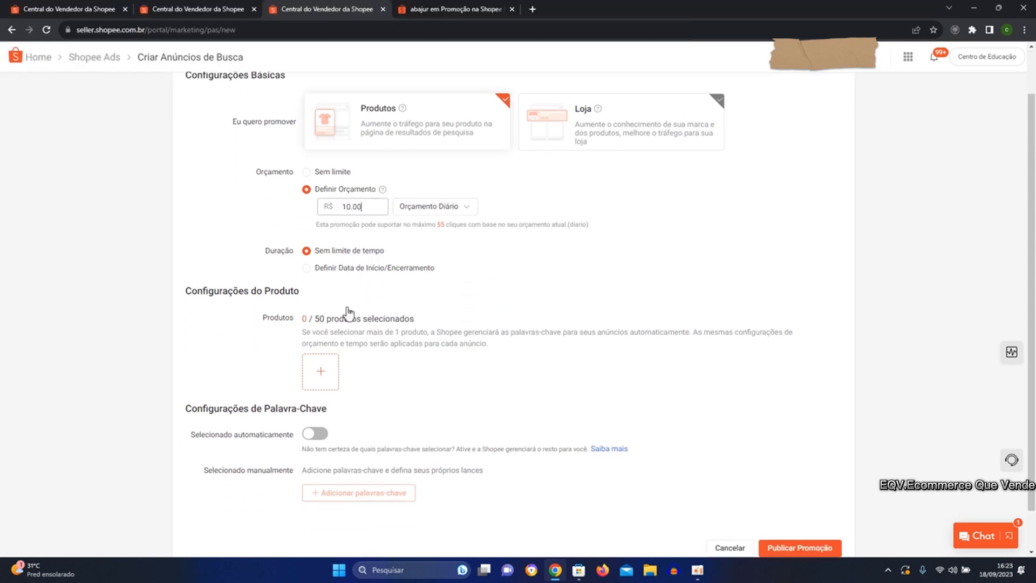
{"action": "left_click", "coordinate": [307, 269]}
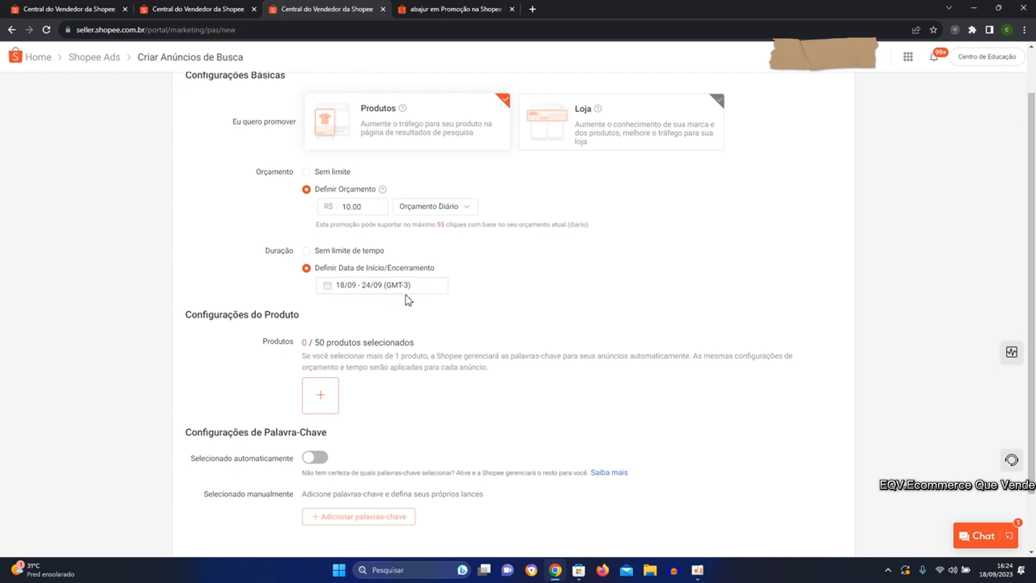
Look over the new ad's basic, product and keyword settings, and switch automatic keyword selection on and off again.
{"action": "scroll", "coordinate": [413, 292], "scroll_direction": "up", "scroll_amount": 1}
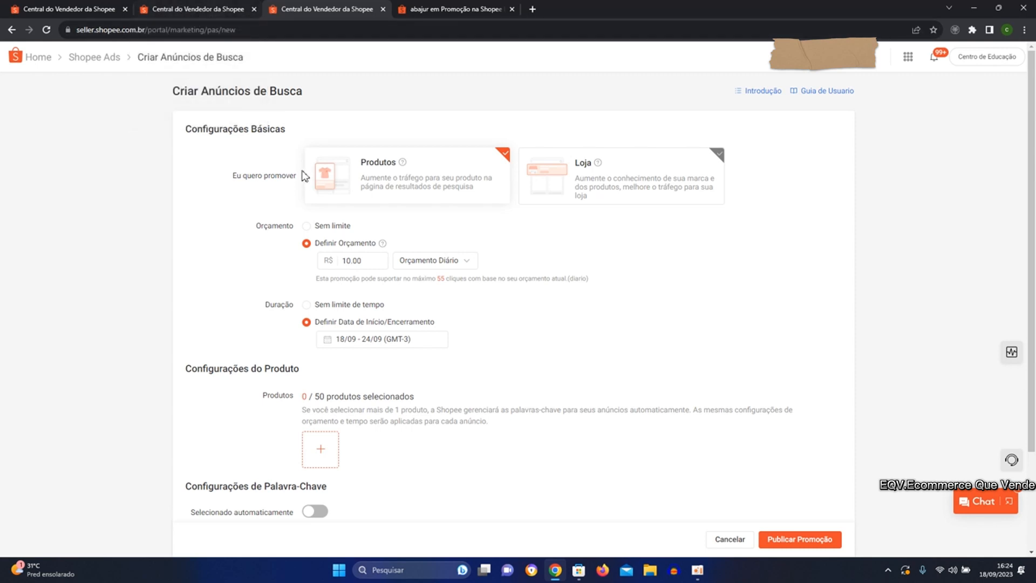
{"action": "scroll", "coordinate": [416, 331], "scroll_direction": "down", "scroll_amount": 1}
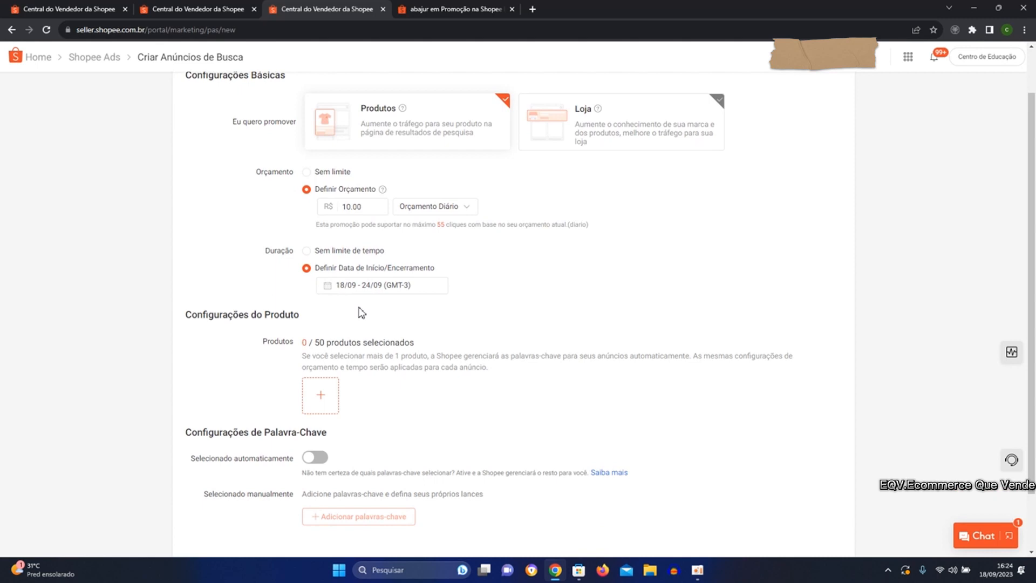
{"action": "scroll", "coordinate": [361, 313], "scroll_direction": "down", "scroll_amount": 1}
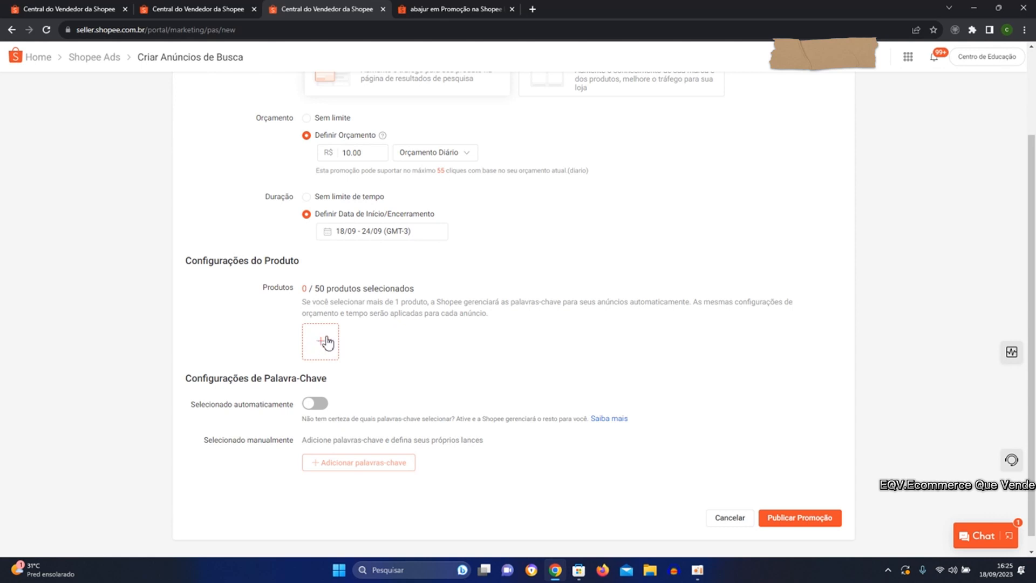
{"action": "scroll", "coordinate": [326, 343], "scroll_direction": "up", "scroll_amount": 1}
{"action": "scroll", "coordinate": [334, 324], "scroll_direction": "up", "scroll_amount": 1}
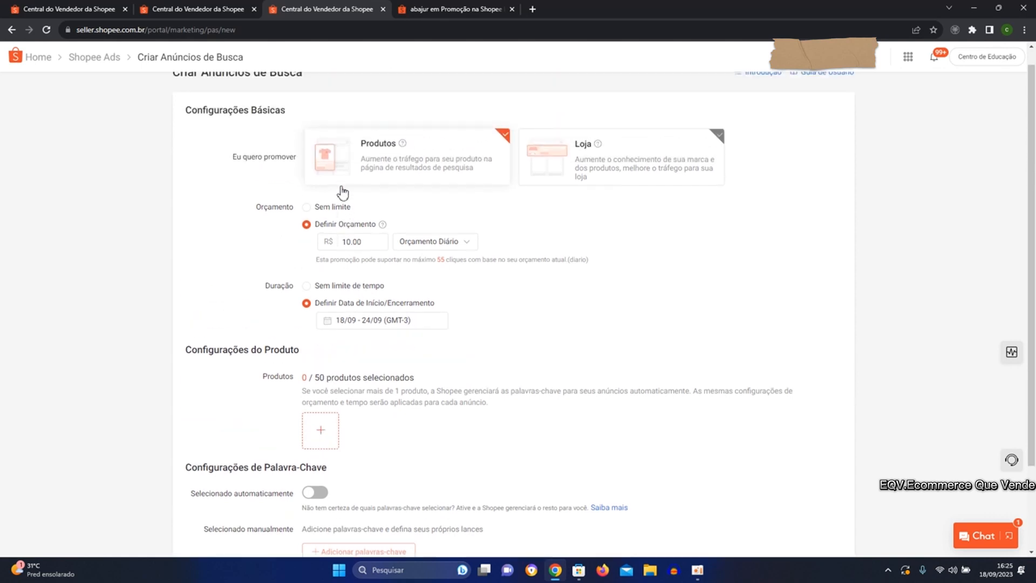
{"action": "scroll", "coordinate": [371, 199], "scroll_direction": "down", "scroll_amount": 2}
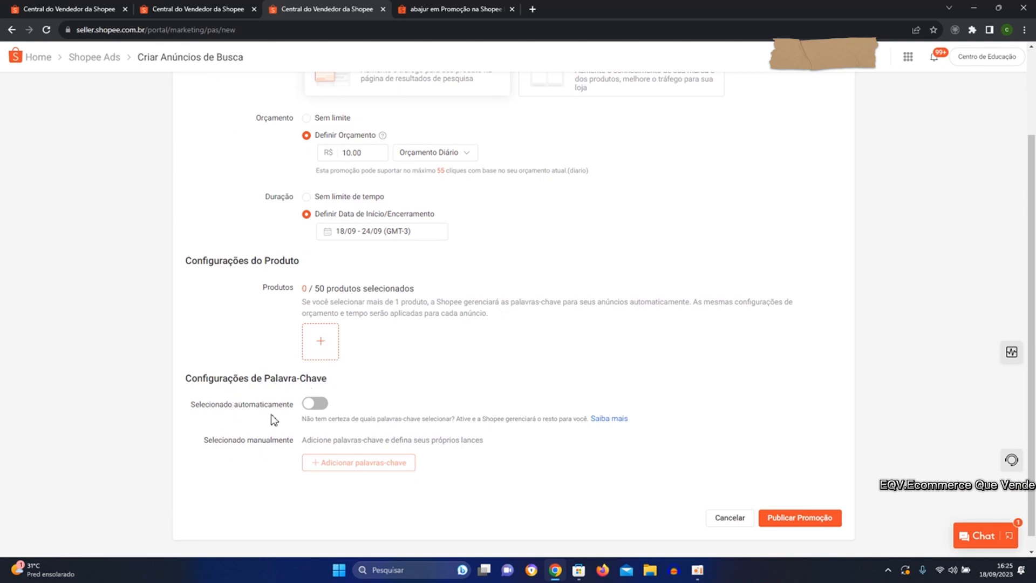
{"action": "left_click", "coordinate": [318, 406]}
{"action": "left_click", "coordinate": [315, 409]}
{"action": "scroll", "coordinate": [322, 413], "scroll_direction": "down", "scroll_amount": 1}
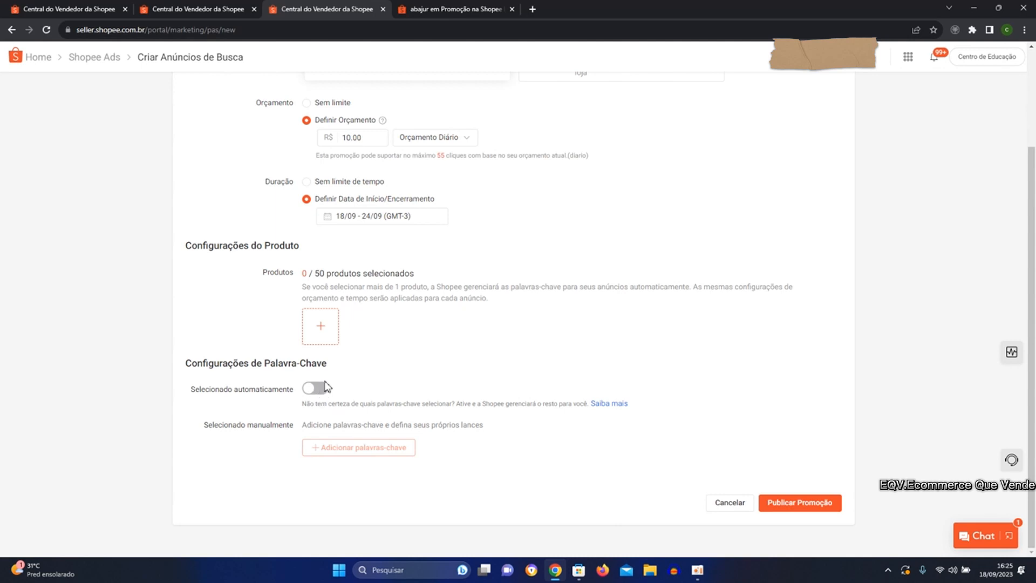
Review the new ad's settings and examine the available budget types, keeping Orçamento Diário.
{"action": "scroll", "coordinate": [386, 394], "scroll_direction": "up", "scroll_amount": 1}
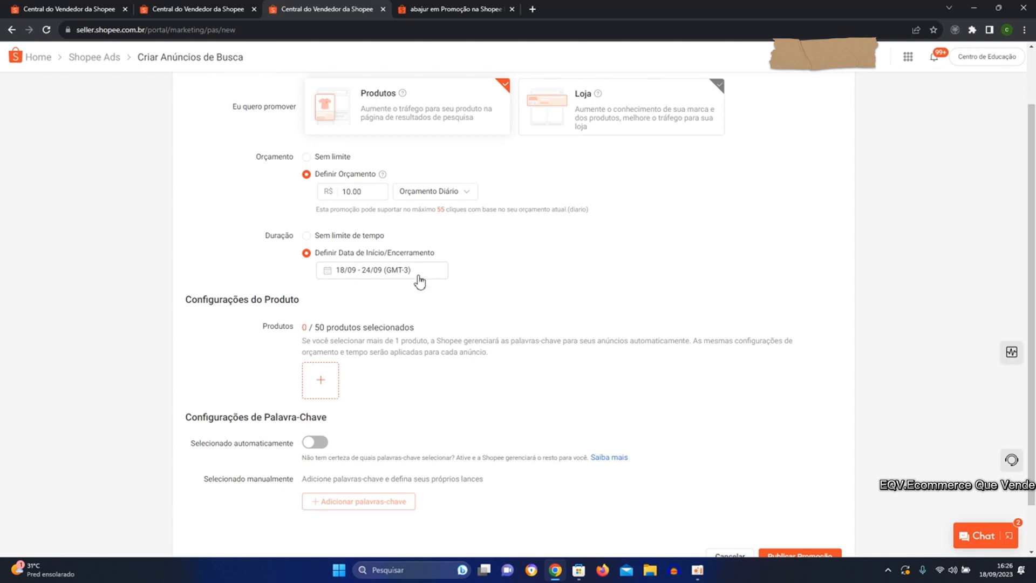
{"action": "scroll", "coordinate": [416, 286], "scroll_direction": "down", "scroll_amount": 1}
{"action": "scroll", "coordinate": [418, 292], "scroll_direction": "up", "scroll_amount": 1}
{"action": "scroll", "coordinate": [419, 293], "scroll_direction": "down", "scroll_amount": 1}
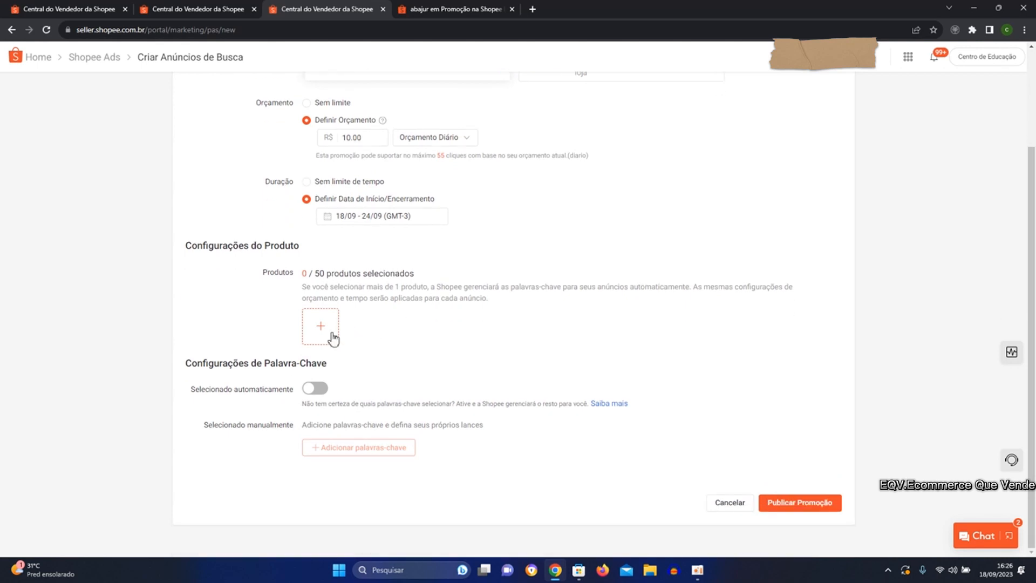
{"action": "scroll", "coordinate": [378, 294], "scroll_direction": "up", "scroll_amount": 3}
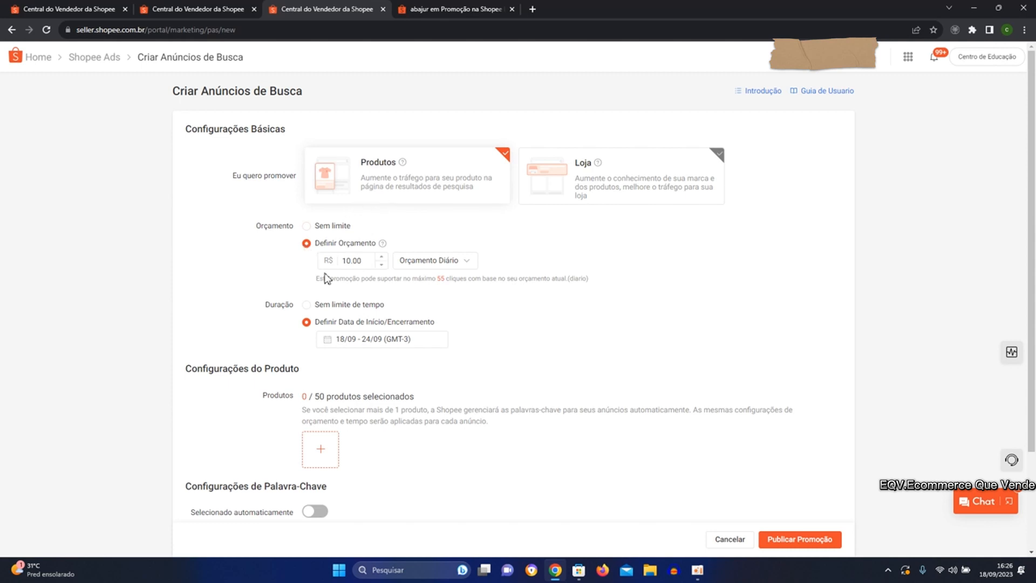
{"action": "left_click", "coordinate": [467, 264]}
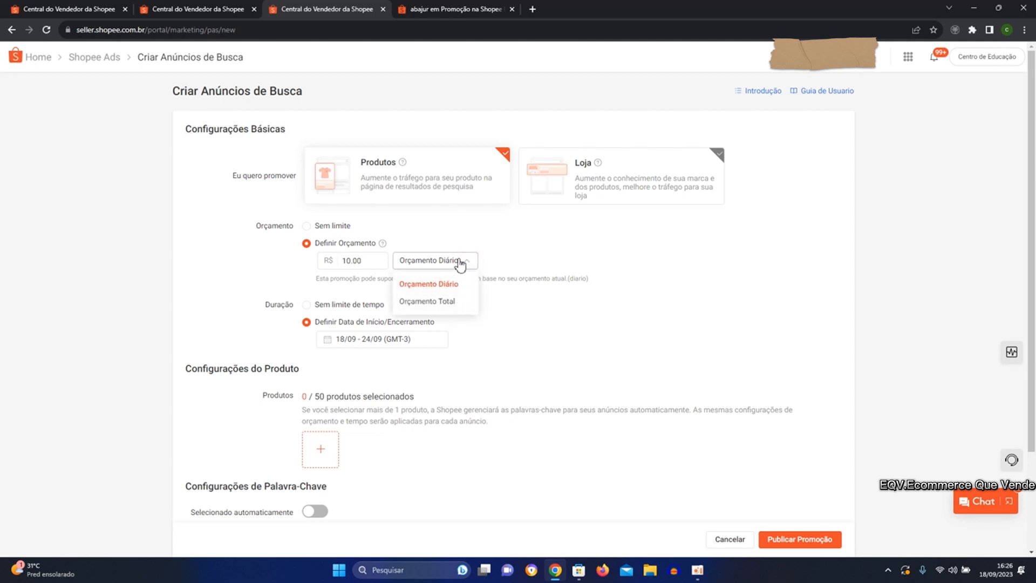
{"action": "left_click", "coordinate": [459, 263]}
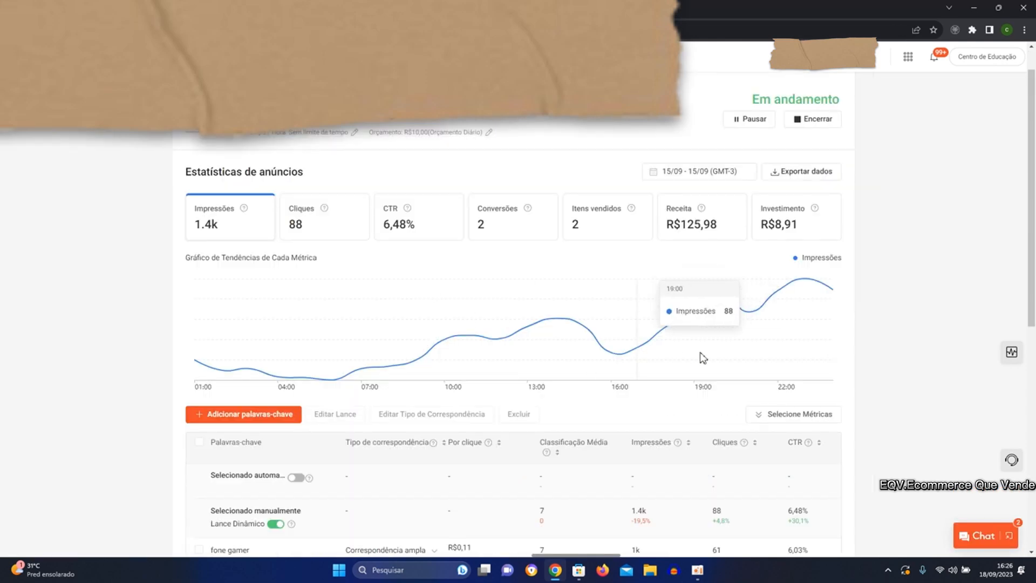
Go back to the running ad's details and show its statistics for 16/09 only.
{"action": "left_click", "coordinate": [716, 169]}
{"action": "left_click", "coordinate": [596, 284]}
{"action": "left_click", "coordinate": [596, 285]}
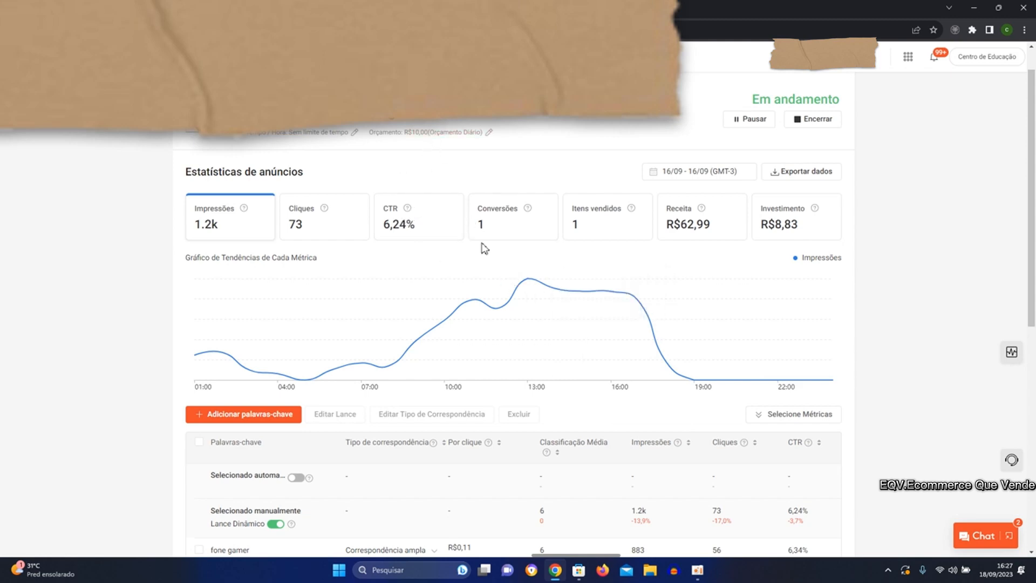
Return to the search ad creation form and set the ad's duration to Sem limite de tempo.
{"action": "scroll", "coordinate": [555, 336], "scroll_direction": "down", "scroll_amount": 1}
{"action": "scroll", "coordinate": [557, 339], "scroll_direction": "up", "scroll_amount": 1}
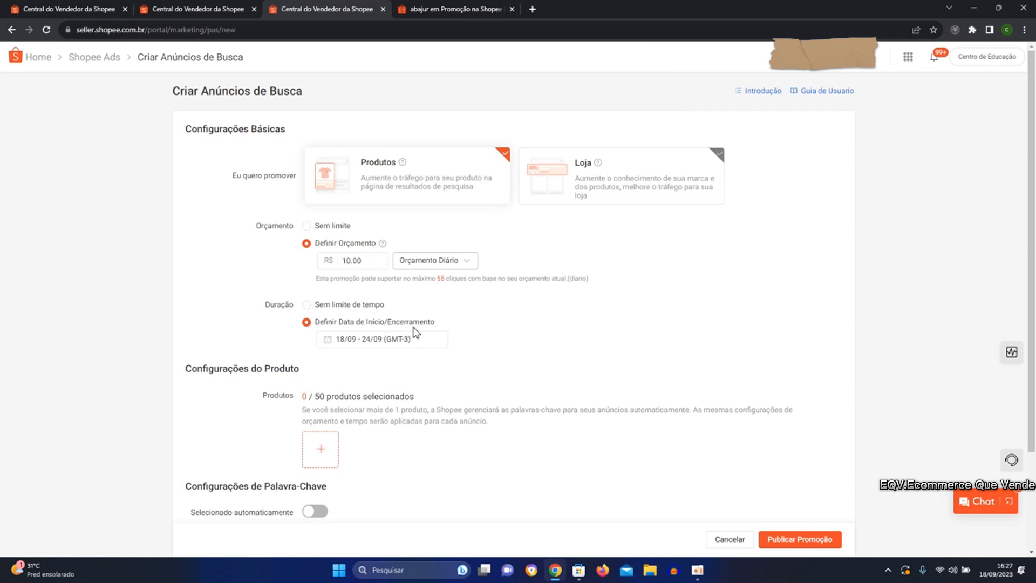
{"action": "left_click", "coordinate": [306, 305]}
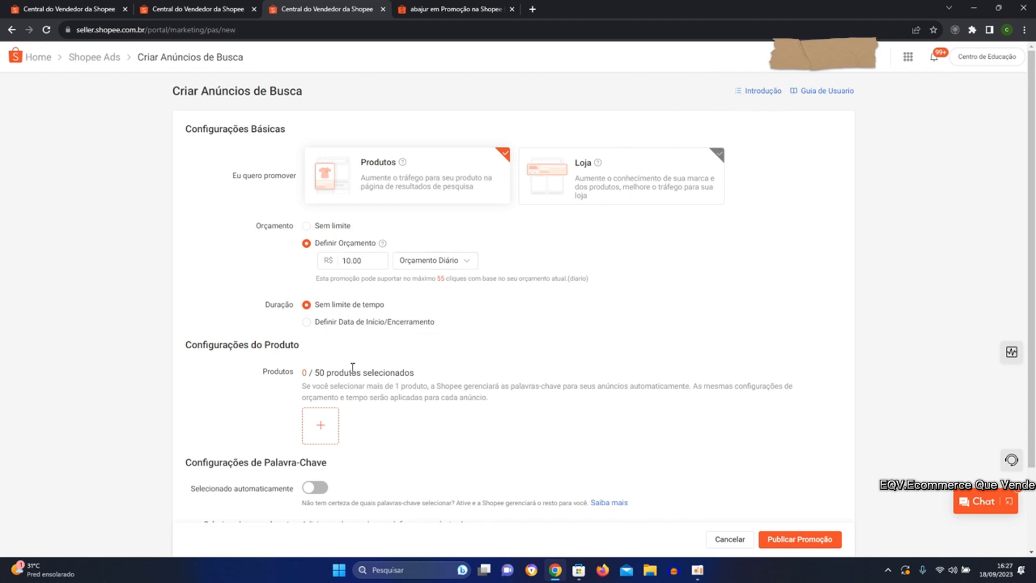
Search the selectable products by name for "maquina de tosa" and confirm the product selection for the ad.
{"action": "left_click", "coordinate": [325, 424]}
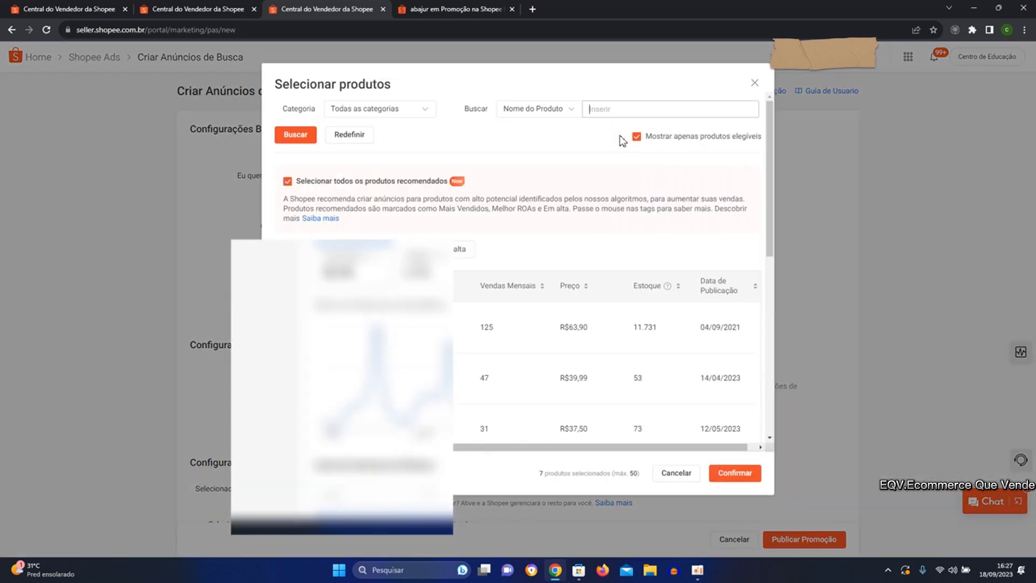
{"action": "type", "text": "maquina de tosa"}
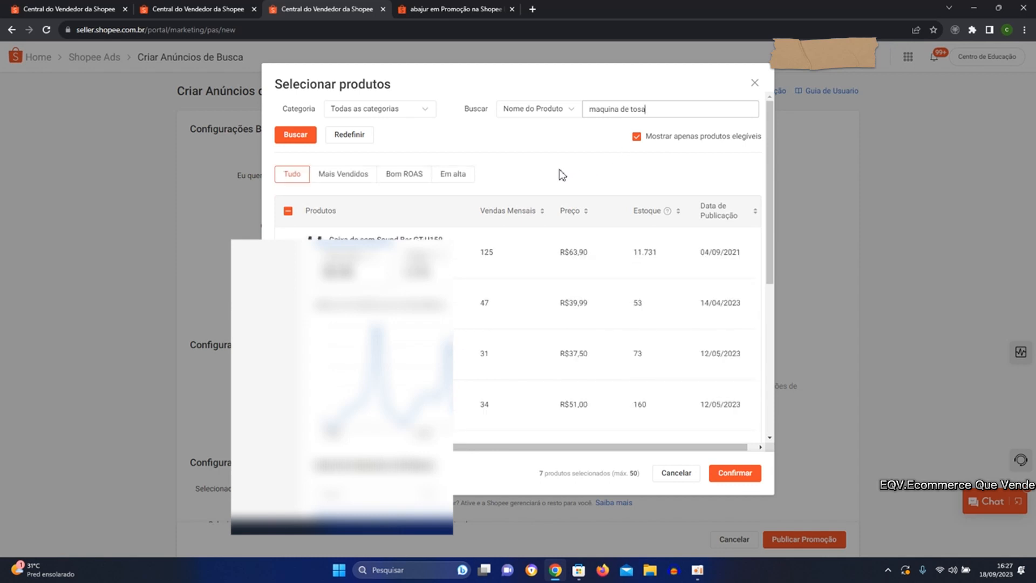
{"action": "key", "text": "Return"}
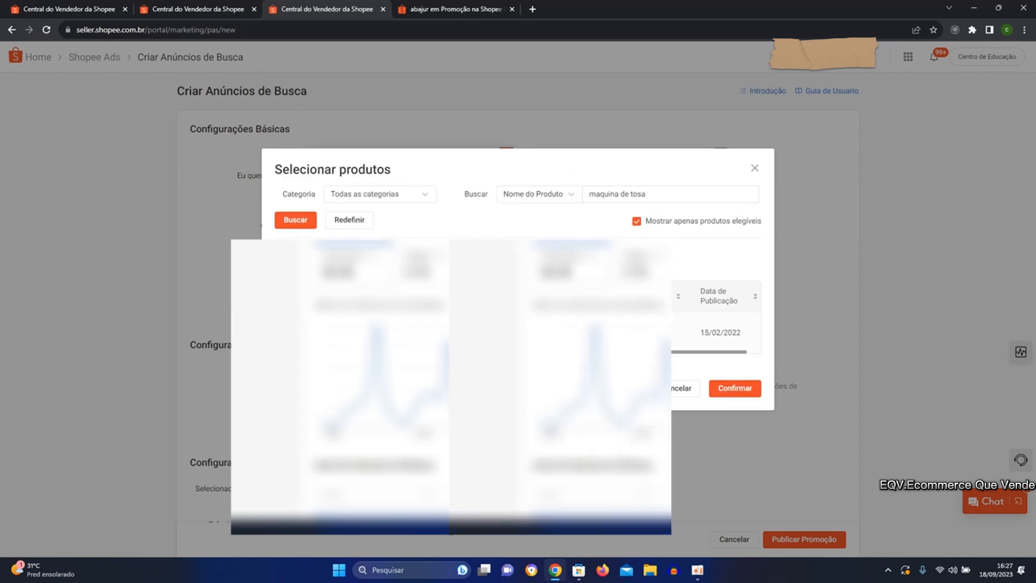
{"action": "left_click", "coordinate": [735, 388]}
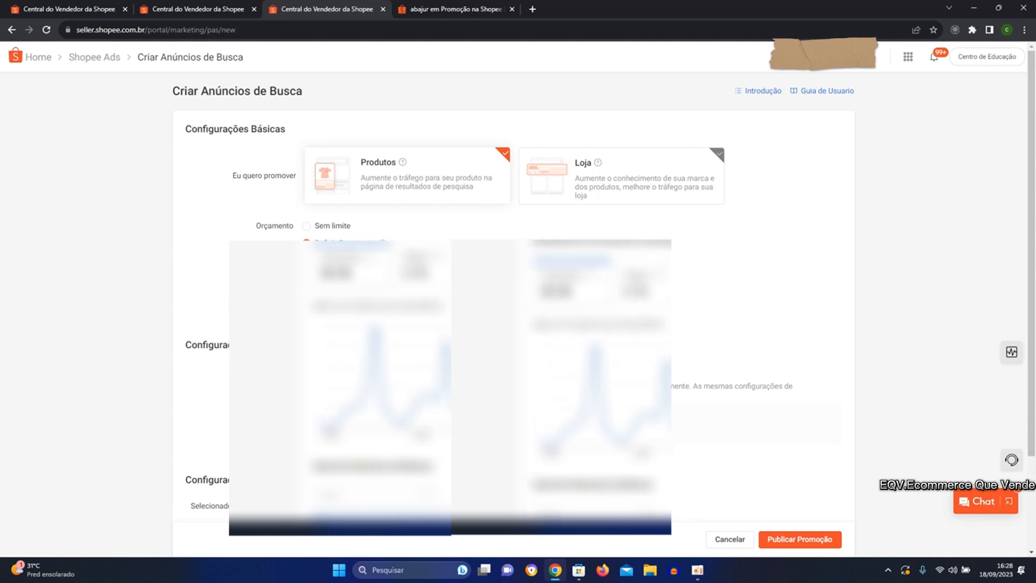
Start adding products to the ad, include non-eligible products in the list and deselect all recommended products.
{"action": "left_click", "coordinate": [351, 417]}
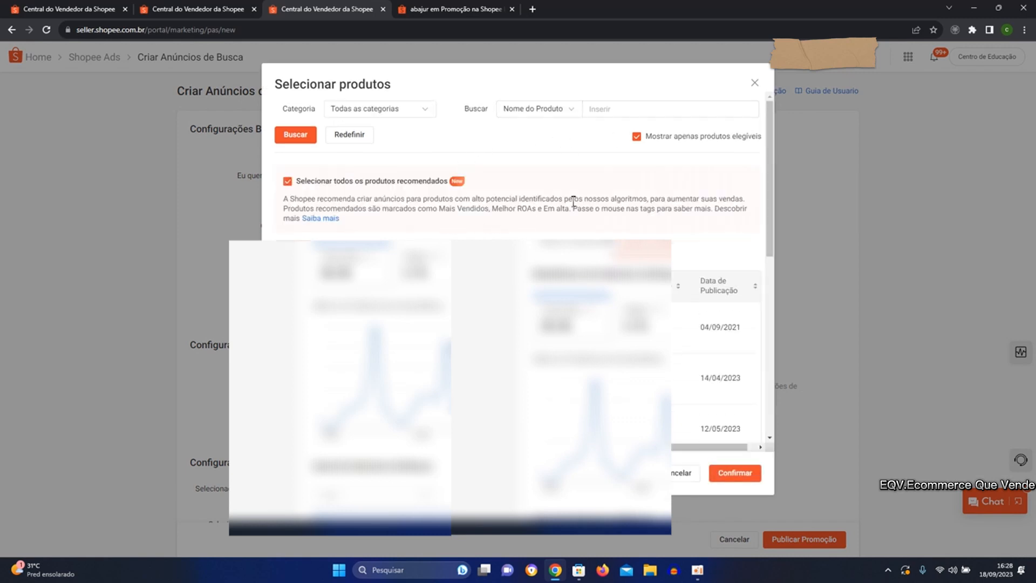
{"action": "left_click", "coordinate": [637, 138]}
{"action": "left_click", "coordinate": [617, 108]}
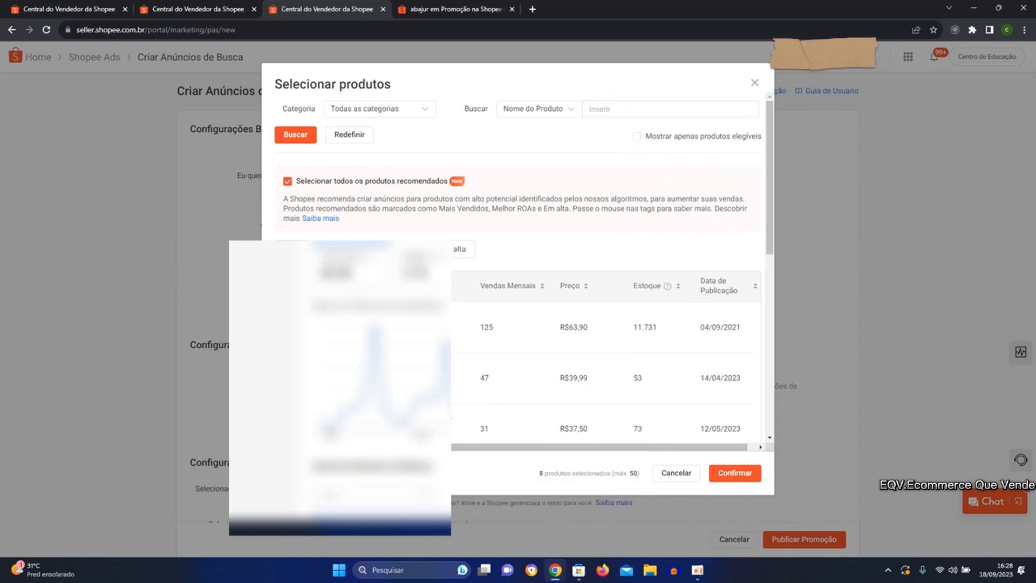
{"action": "left_click", "coordinate": [288, 180]}
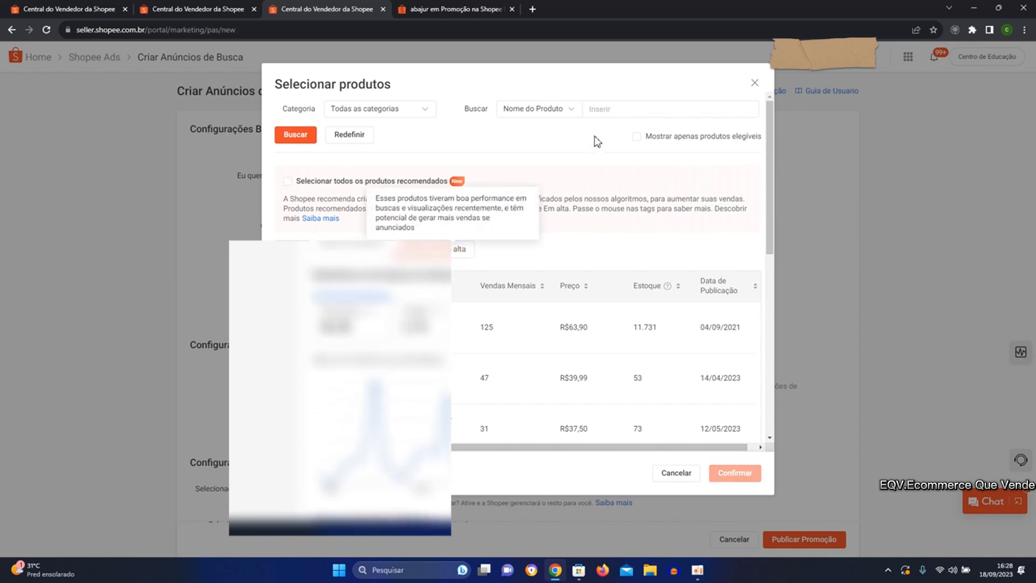
Find the product by the name "máquina de tosa", select it and confirm it for the ad.
{"action": "left_click", "coordinate": [617, 107]}
{"action": "type", "text": "ma"}
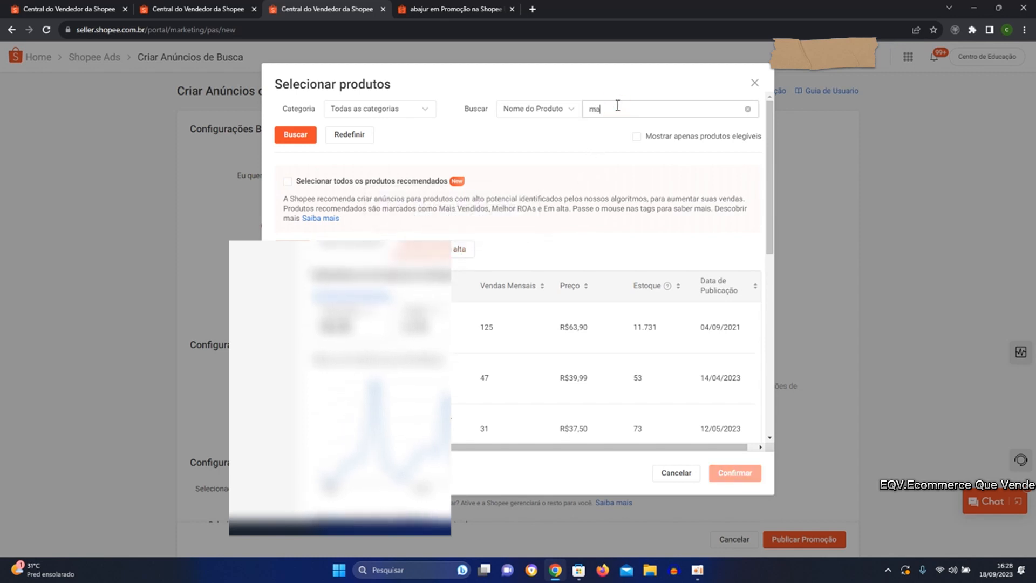
{"action": "type", "text": "quina"}
{"action": "type", "text": "de tosa"}
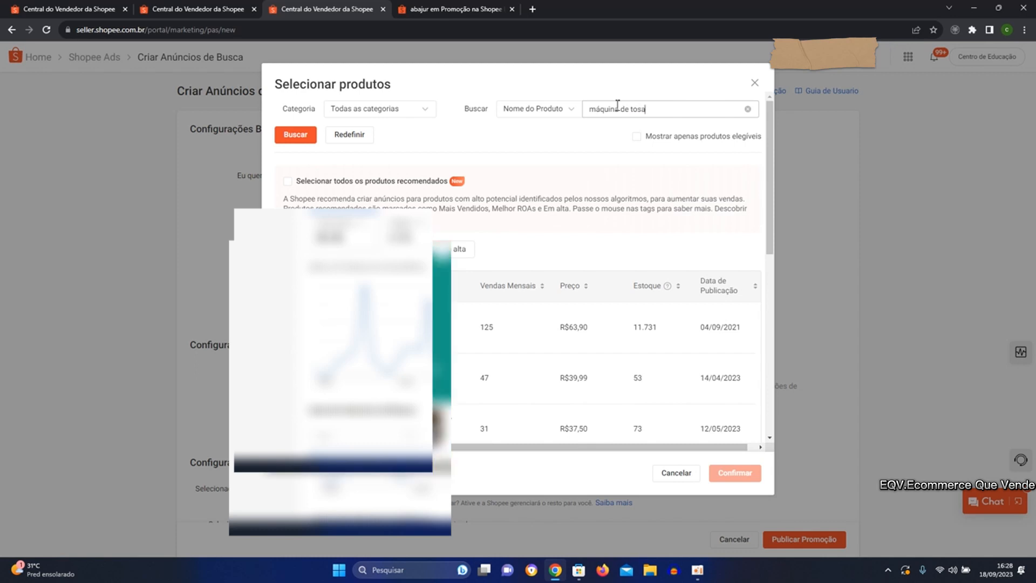
{"action": "key", "text": "Return"}
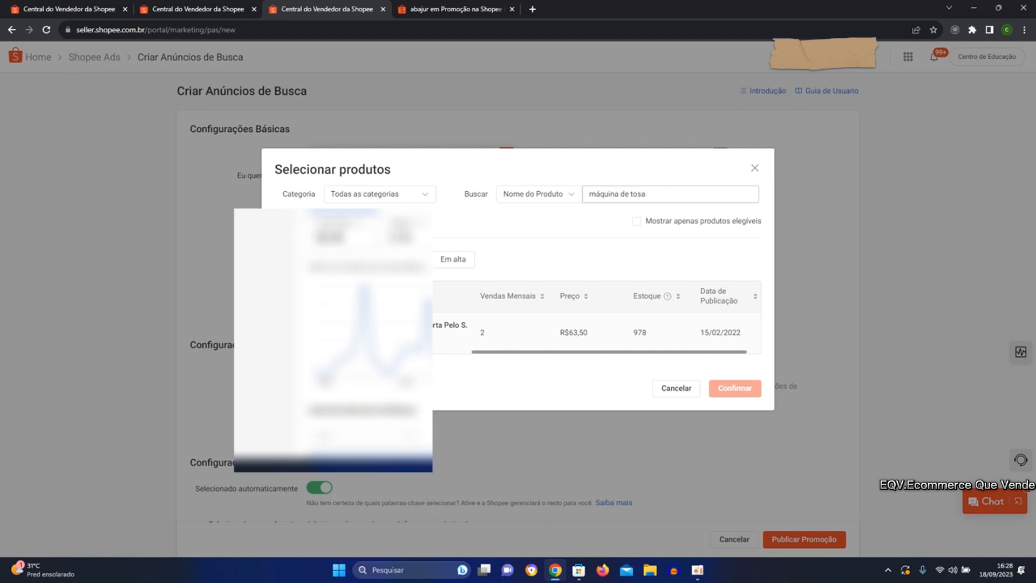
{"action": "left_click", "coordinate": [288, 333]}
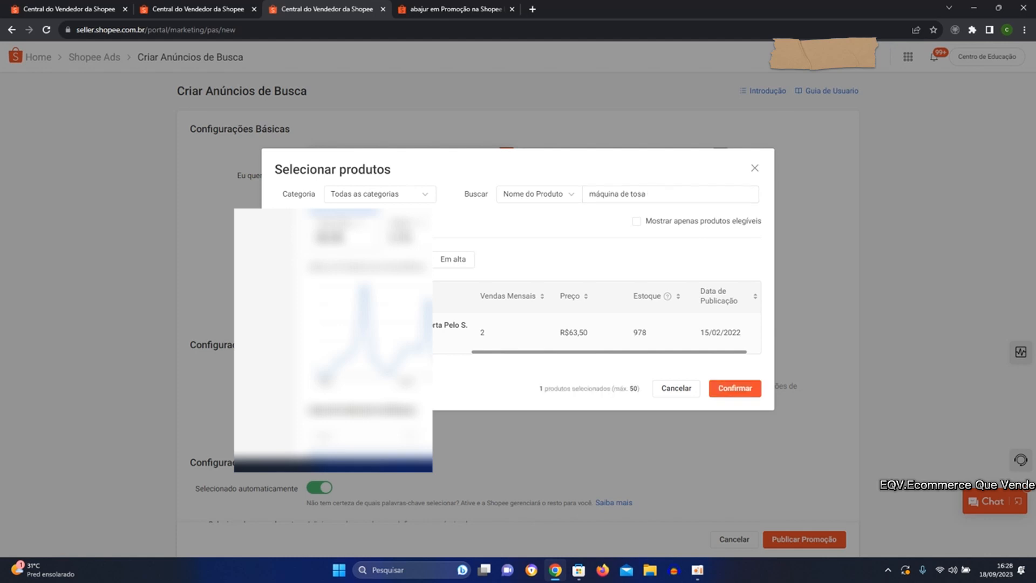
{"action": "left_click", "coordinate": [735, 389]}
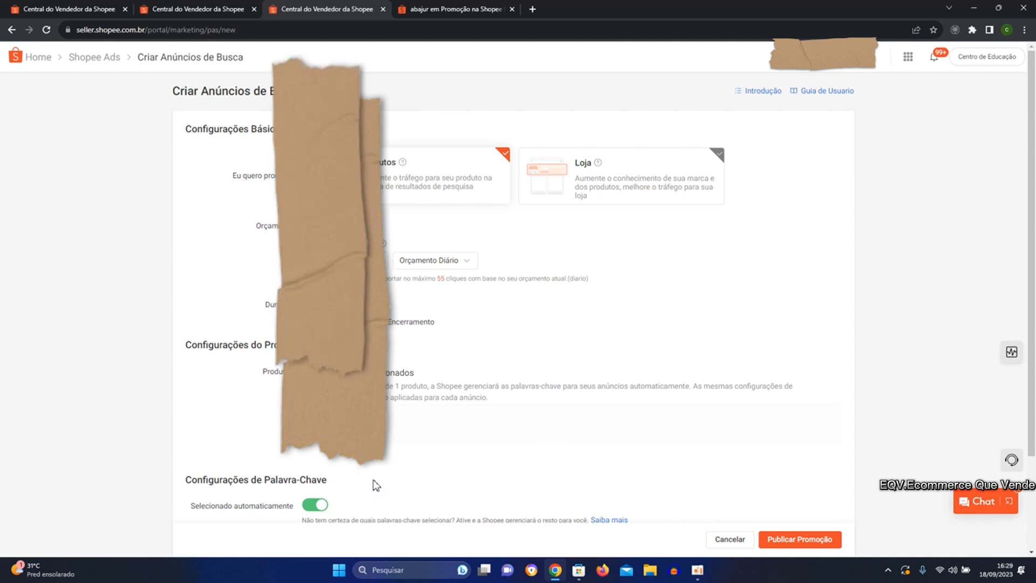
Turn off automatic keyword selection for the ad.
{"action": "scroll", "coordinate": [244, 387], "scroll_direction": "down", "scroll_amount": 2}
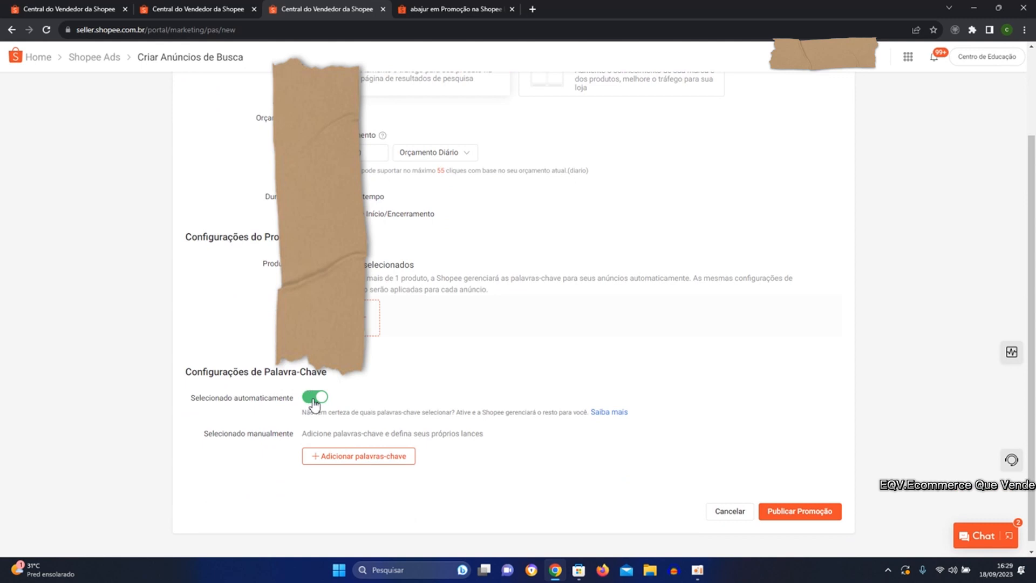
{"action": "left_click", "coordinate": [315, 400]}
{"action": "scroll", "coordinate": [330, 425], "scroll_direction": "down", "scroll_amount": 1}
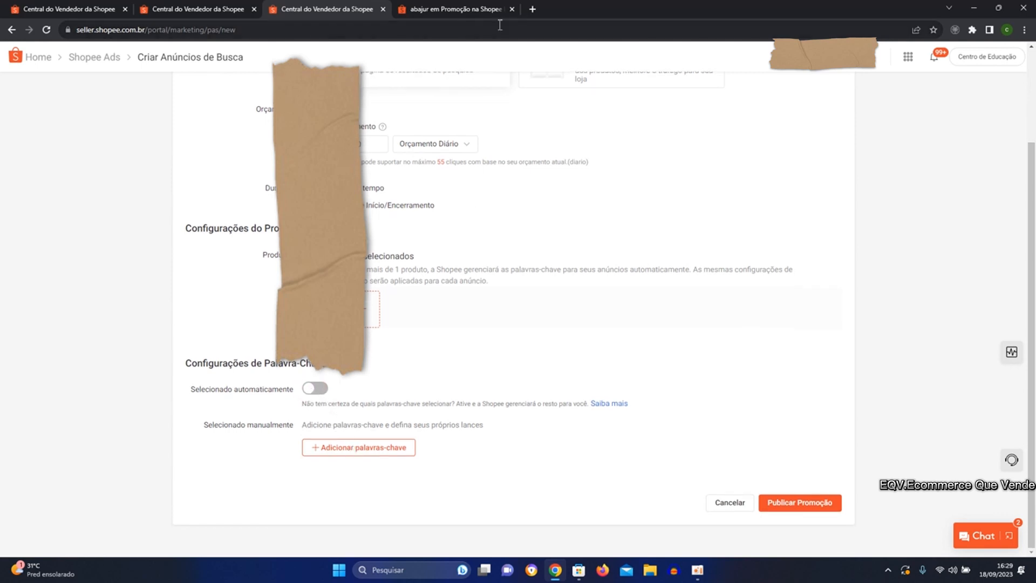
Switch to the Shopee marketplace and search for "maquininha" in place of "abajur".
{"action": "left_click", "coordinate": [469, 9]}
{"action": "scroll", "coordinate": [369, 178], "scroll_direction": "up", "scroll_amount": 10}
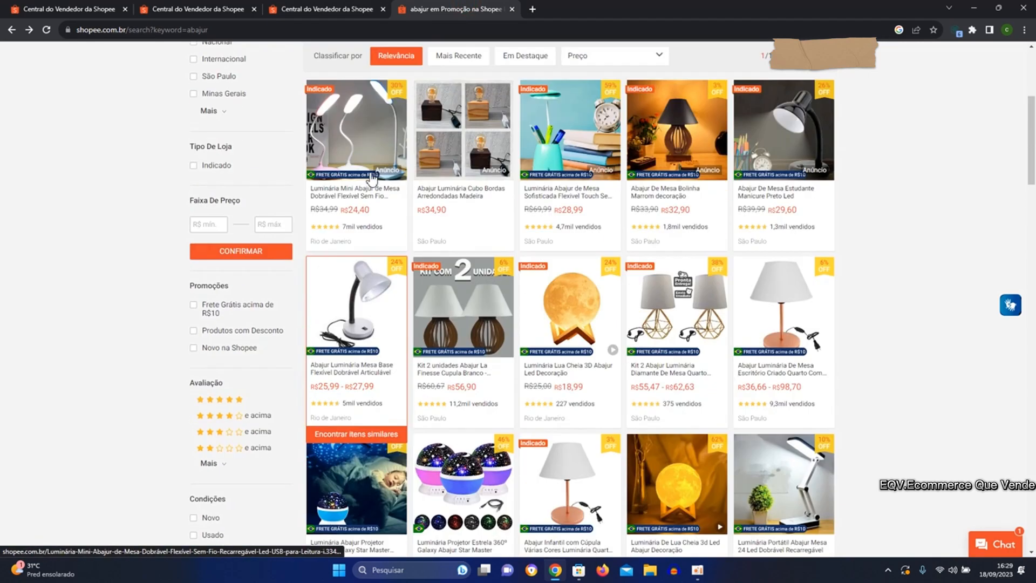
{"action": "left_click", "coordinate": [344, 80]}
{"action": "left_click_drag", "start_coordinate": [344, 79], "coordinate": [275, 95]}
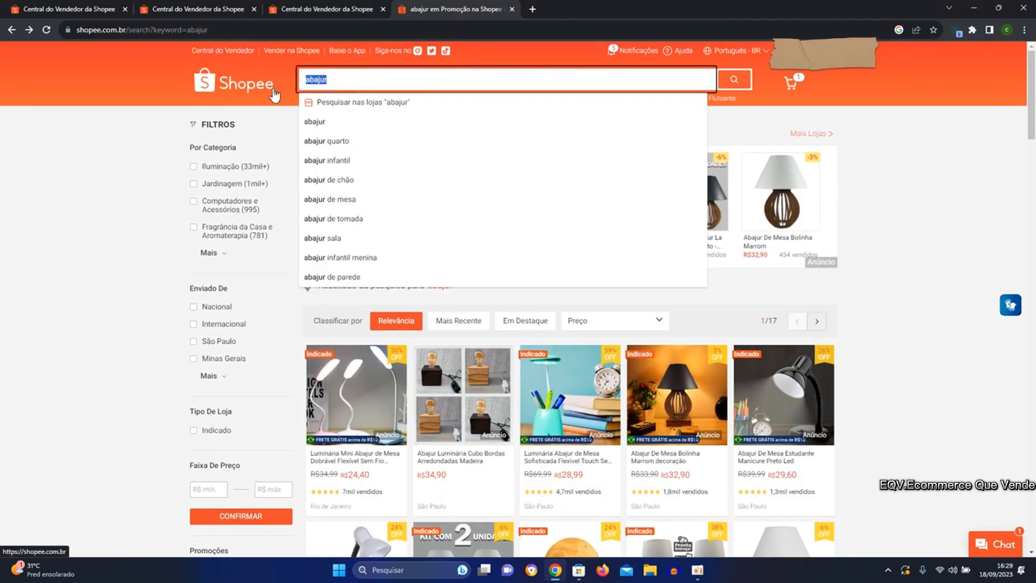
{"action": "type", "text": "maqui"}
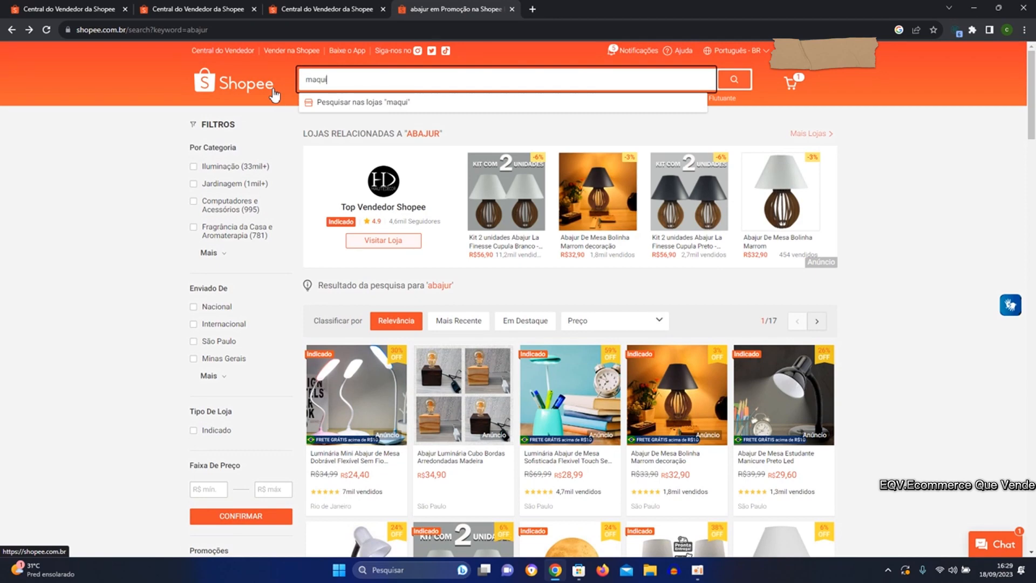
{"action": "type", "text": "ninha"}
{"action": "key", "text": "Return"}
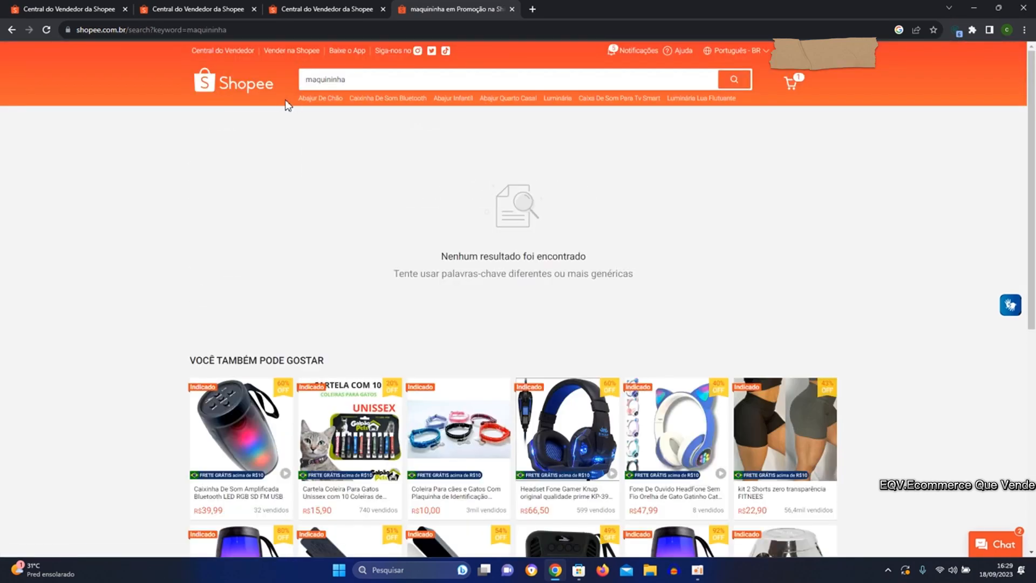
Extend the marketplace search to "maquininha de tosa" and examine the sponsored results.
{"action": "scroll", "coordinate": [291, 155], "scroll_direction": "down", "scroll_amount": 1}
{"action": "scroll", "coordinate": [299, 151], "scroll_direction": "up", "scroll_amount": 1}
{"action": "left_click", "coordinate": [359, 76]}
{"action": "type", "text": "de"}
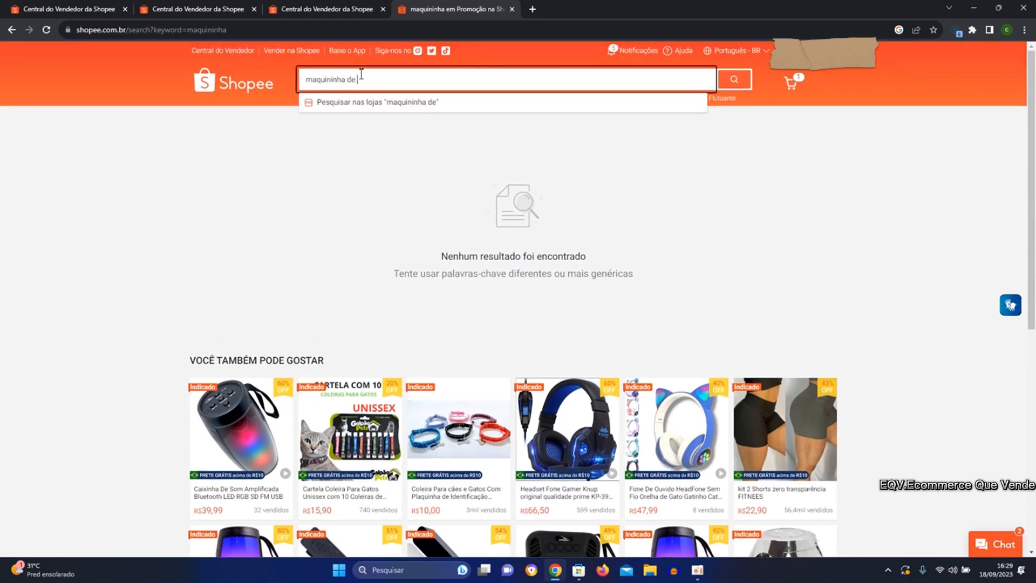
{"action": "type", "text": " tosa"}
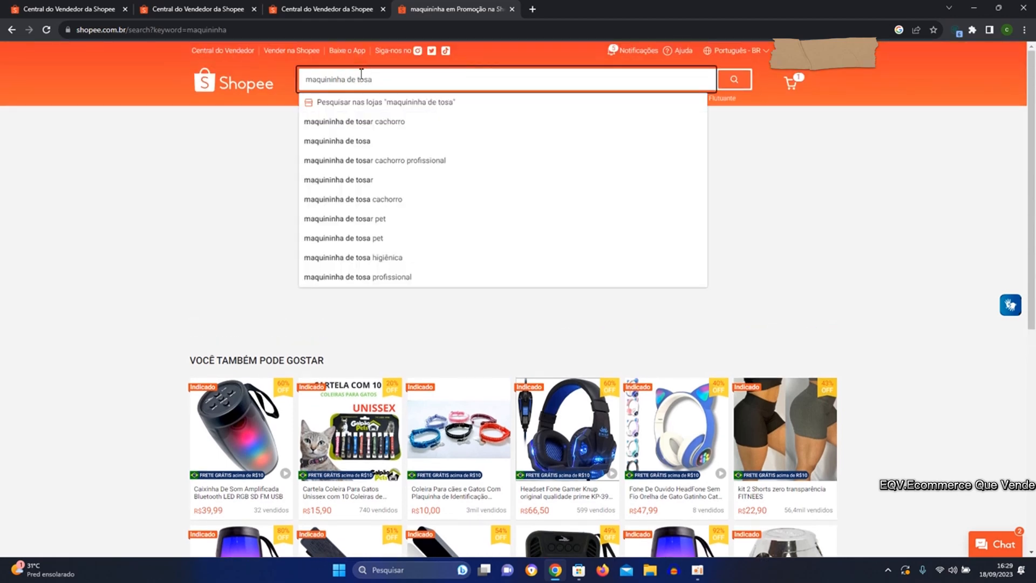
{"action": "key", "text": "Return"}
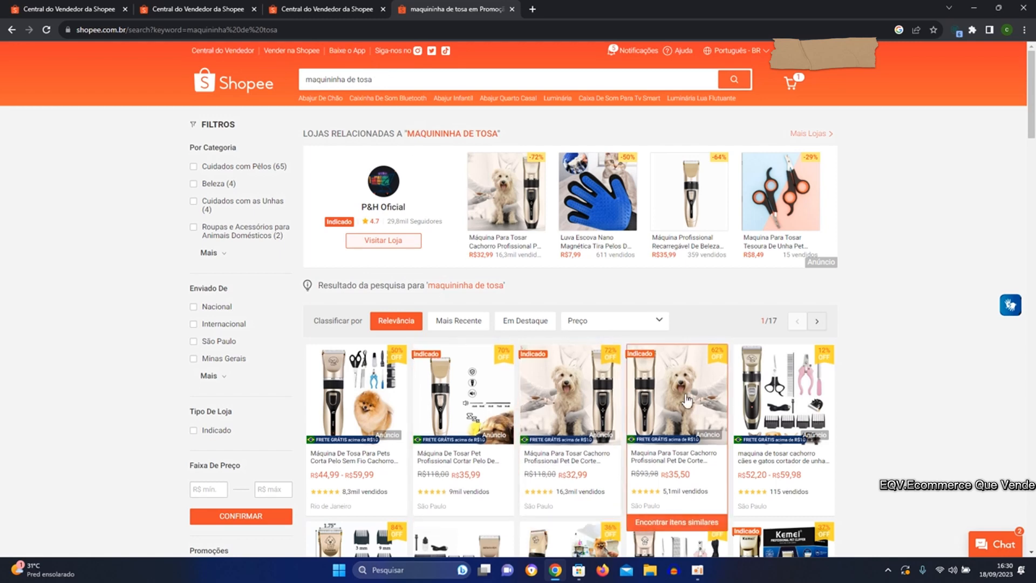
Return to the ad creation form and look up keywords related to "maquininha de tosa" for manual selection.
{"action": "left_click", "coordinate": [302, 9]}
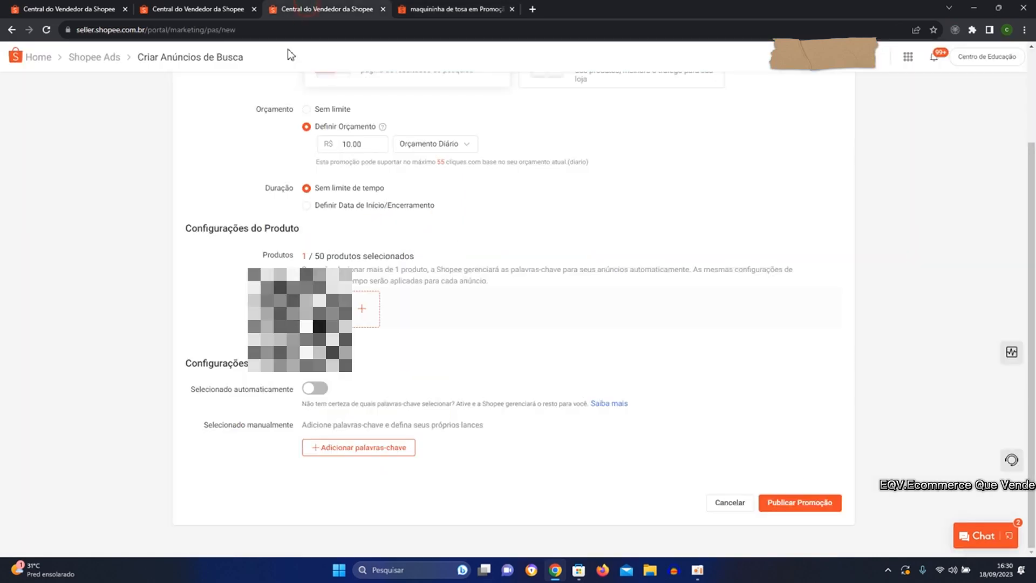
{"action": "left_click", "coordinate": [351, 449]}
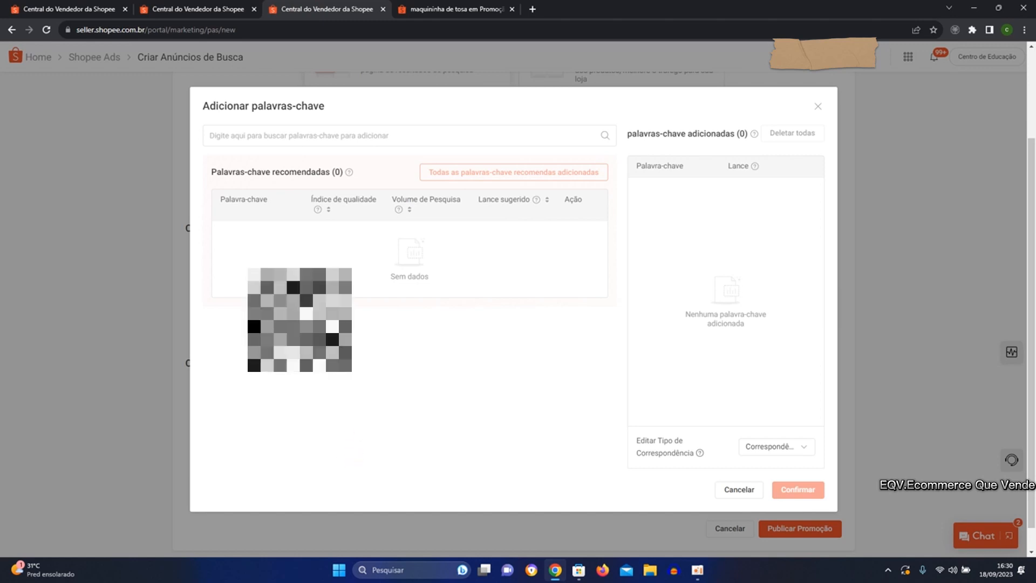
{"action": "left_click", "coordinate": [251, 136]}
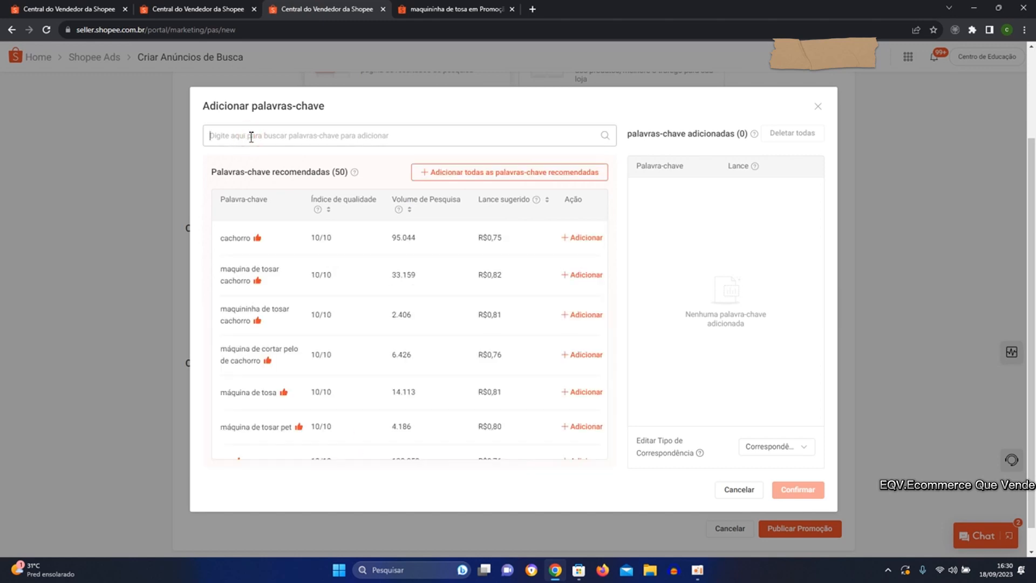
{"action": "type", "text": "maquininha de tosa"}
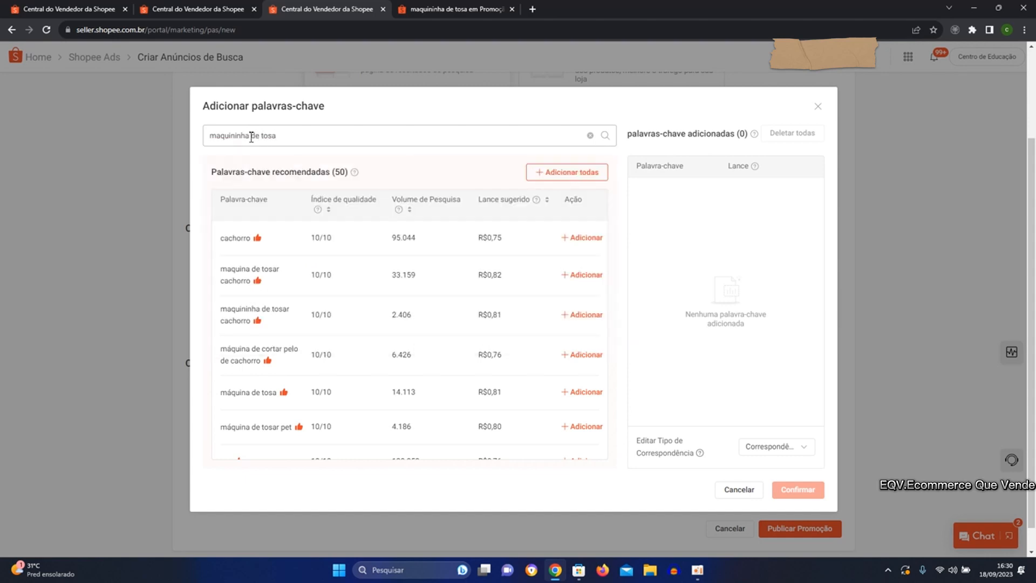
{"action": "left_click", "coordinate": [166, 161]}
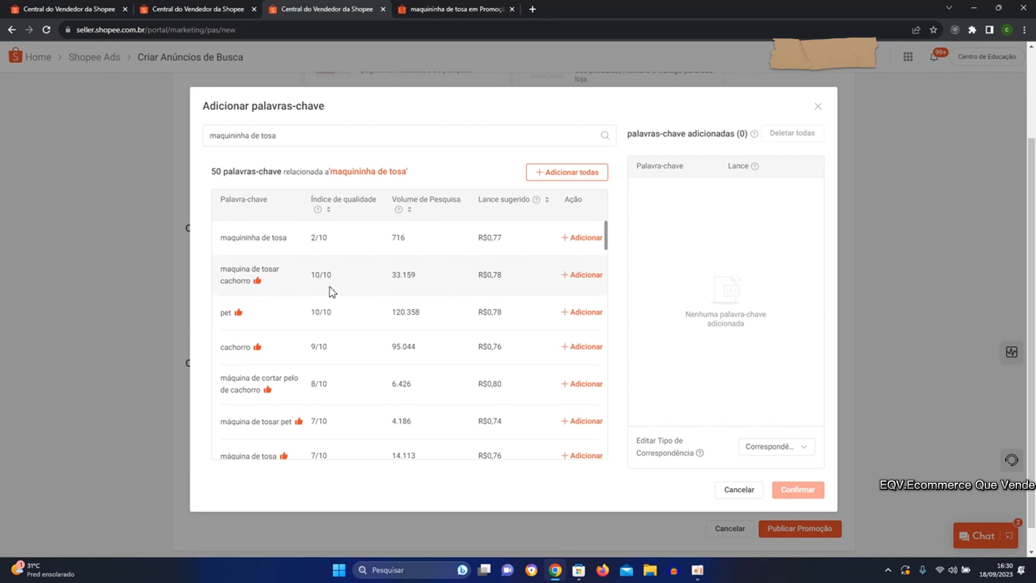
Add the keywords "maquina de tosar cachorro", "máquina de cortar pelo de cachorro", "máquina de tosar pet" and "máquina de tosa".
{"action": "left_click", "coordinate": [591, 276]}
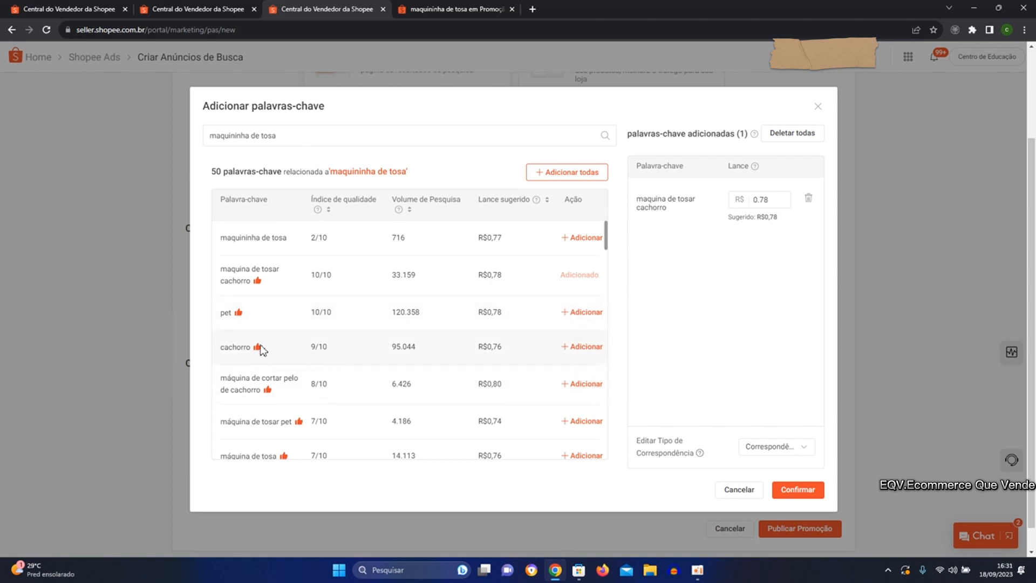
{"action": "scroll", "coordinate": [262, 348], "scroll_direction": "down", "scroll_amount": 1}
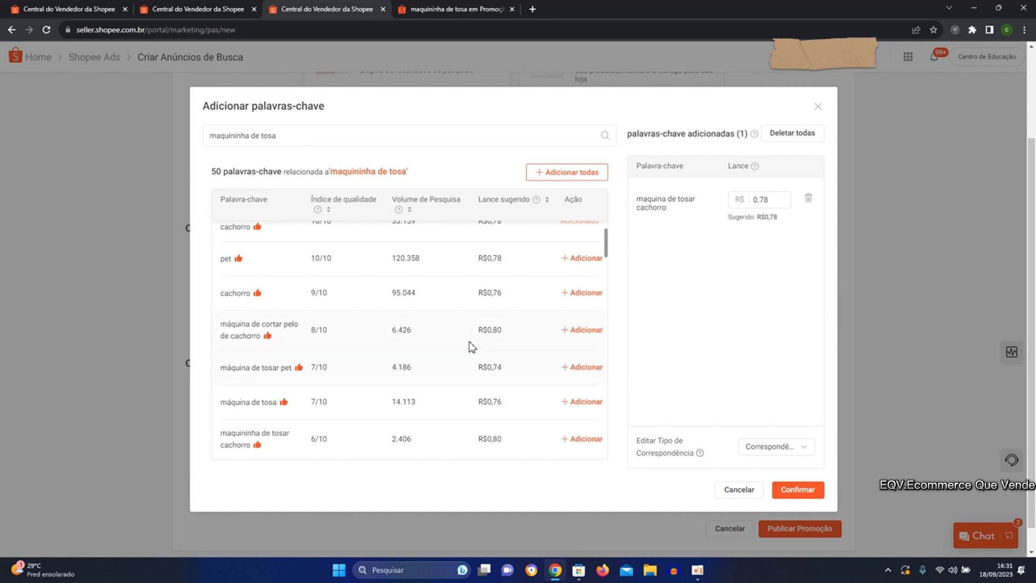
{"action": "left_click", "coordinate": [581, 330]}
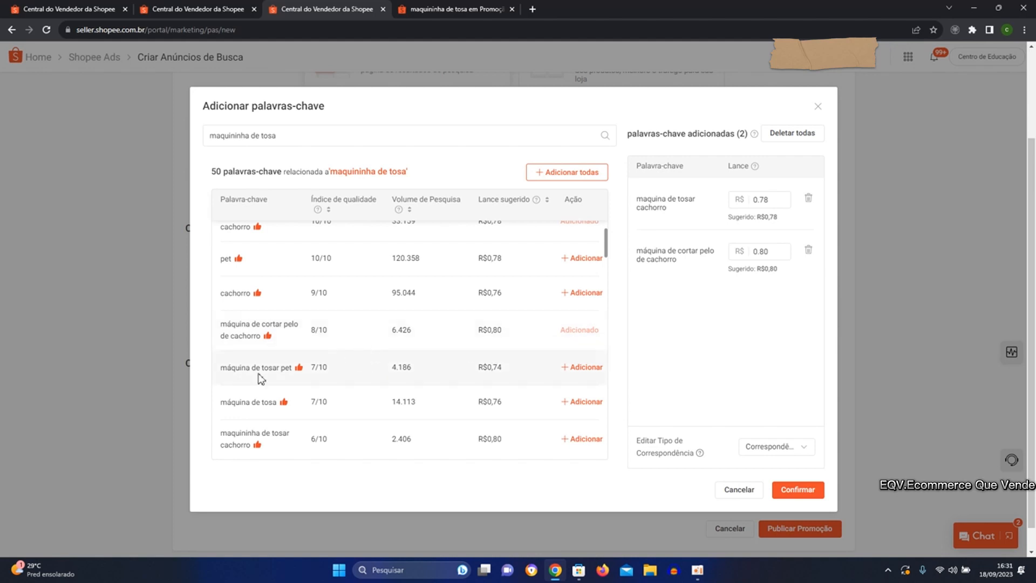
{"action": "left_click", "coordinate": [593, 367]}
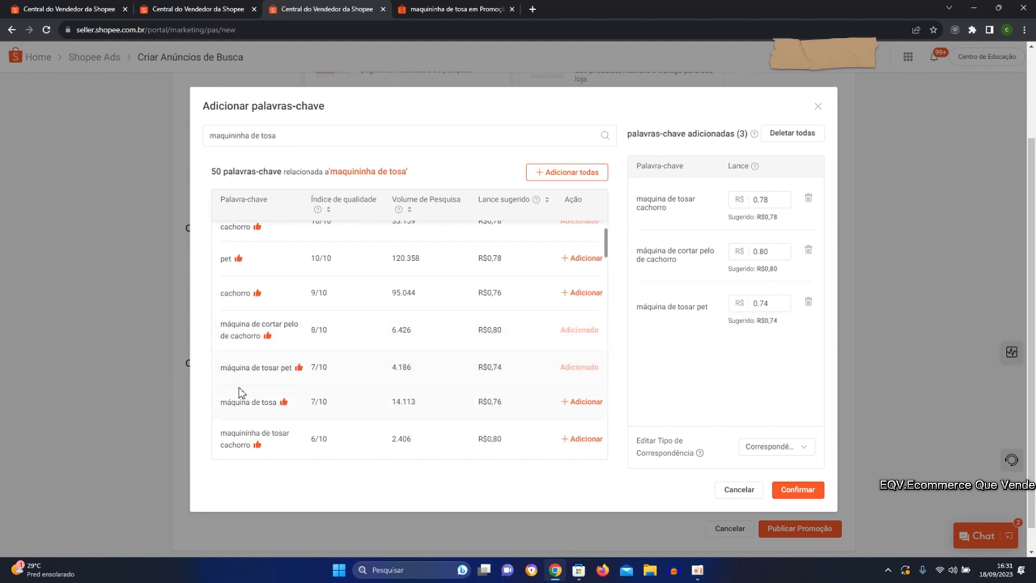
{"action": "left_click", "coordinate": [579, 407]}
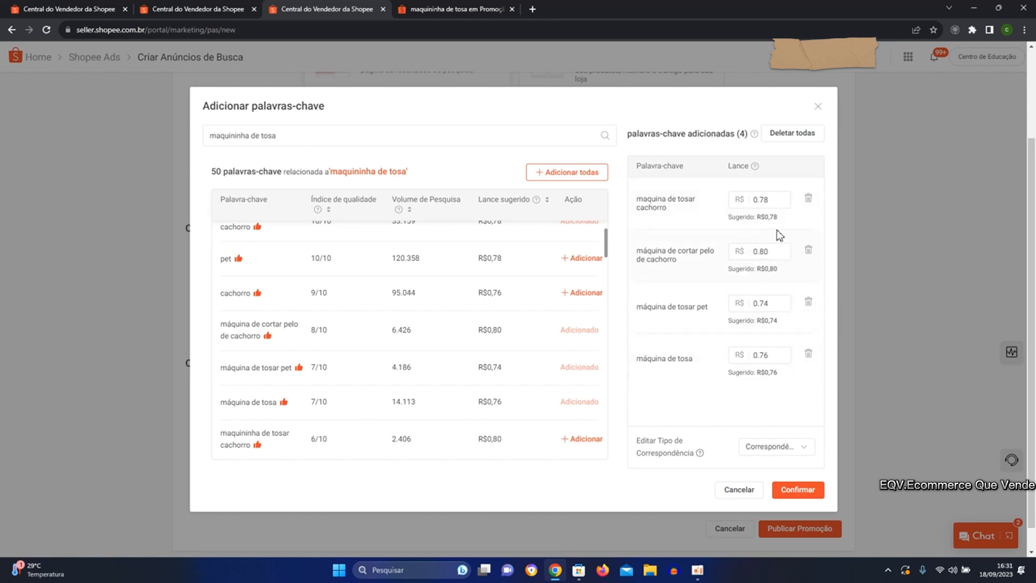
Lower the bid for the keyword "maquina de tosar cachorro" to R$ 0.12.
{"action": "left_click", "coordinate": [785, 204]}
{"action": "left_click", "coordinate": [785, 204]}
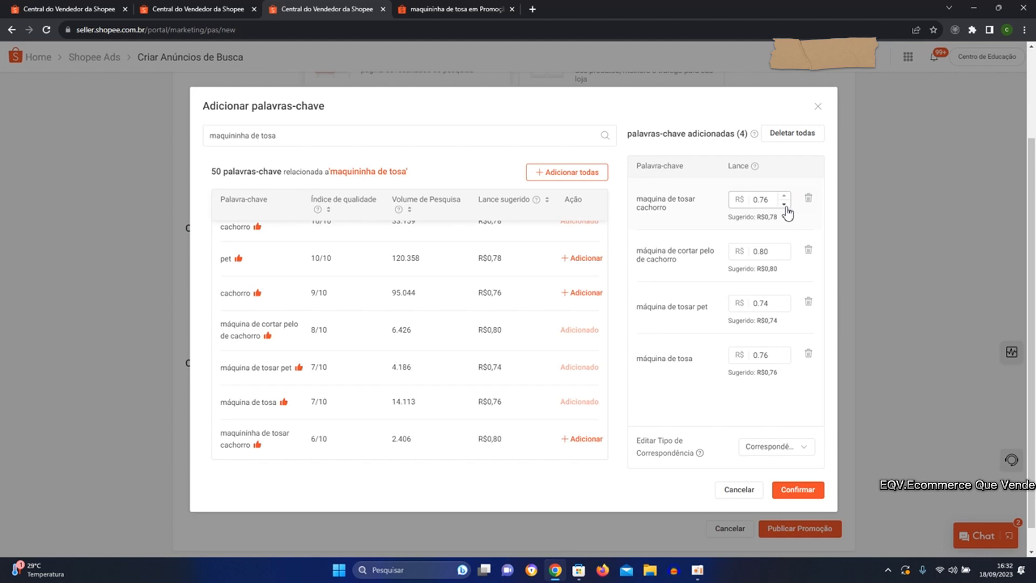
{"action": "left_click", "coordinate": [785, 204]}
{"action": "left_click", "coordinate": [785, 205]}
{"action": "left_click", "coordinate": [785, 205]}
{"action": "left_click", "coordinate": [785, 204]}
{"action": "left_click", "coordinate": [785, 205]}
{"action": "left_click", "coordinate": [785, 205]}
{"action": "left_click", "coordinate": [785, 205]}
{"action": "left_click", "coordinate": [785, 204]}
{"action": "left_click", "coordinate": [785, 205]}
{"action": "left_click", "coordinate": [785, 205]}
{"action": "left_click", "coordinate": [785, 204]}
{"action": "left_click", "coordinate": [785, 205]}
{"action": "left_click", "coordinate": [786, 204]}
{"action": "left_click", "coordinate": [786, 205]}
{"action": "left_click", "coordinate": [785, 204]}
{"action": "left_click", "coordinate": [785, 204]}
{"action": "left_click", "coordinate": [785, 204]}
{"action": "left_click", "coordinate": [785, 204]}
{"action": "left_click", "coordinate": [785, 204]}
{"action": "left_click", "coordinate": [785, 204]}
{"action": "left_click", "coordinate": [785, 204]}
{"action": "left_click", "coordinate": [785, 205]}
{"action": "left_click", "coordinate": [786, 204]}
{"action": "left_click", "coordinate": [785, 204]}
{"action": "left_click", "coordinate": [786, 205]}
{"action": "left_click", "coordinate": [785, 204]}
{"action": "left_click", "coordinate": [786, 204]}
{"action": "left_click", "coordinate": [785, 204]}
{"action": "left_click", "coordinate": [785, 204]}
{"action": "left_click", "coordinate": [785, 204]}
{"action": "left_click", "coordinate": [785, 204]}
{"action": "left_click", "coordinate": [785, 204]}
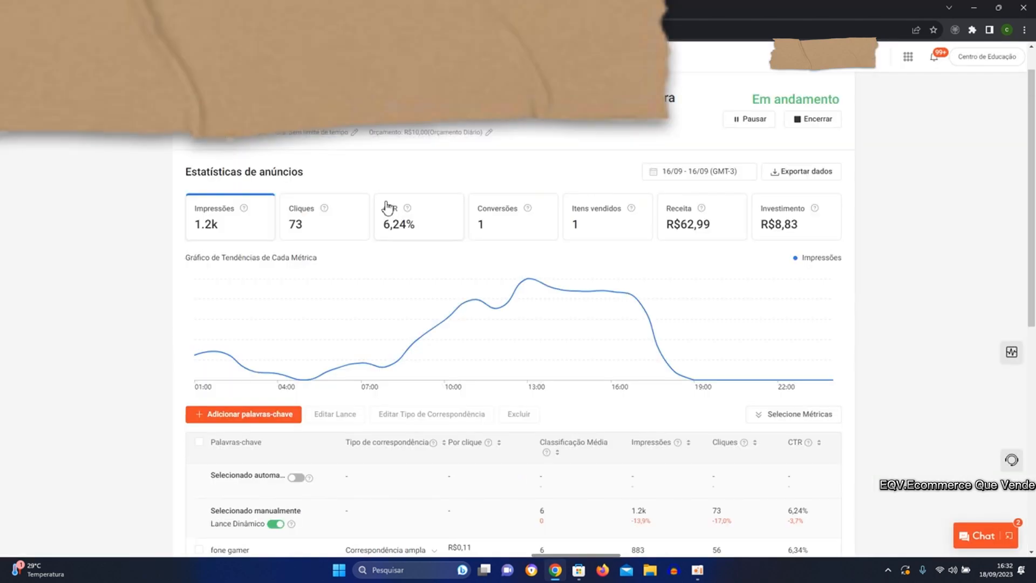
Review the keyword bids and results in the running ad's details, and return to the new ad's keyword selection.
{"action": "scroll", "coordinate": [387, 208], "scroll_direction": "down", "scroll_amount": 2}
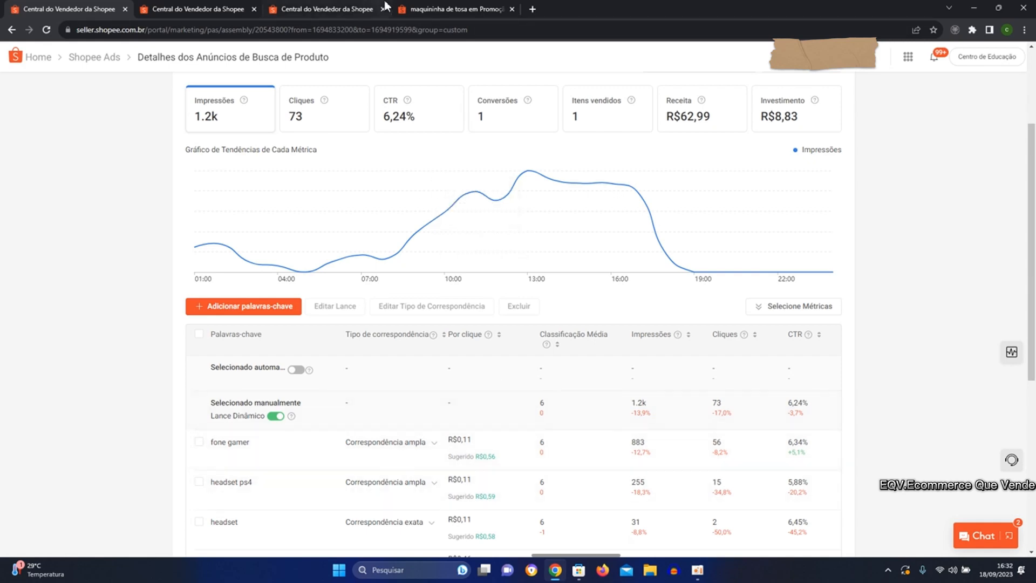
{"action": "left_click", "coordinate": [432, 12]}
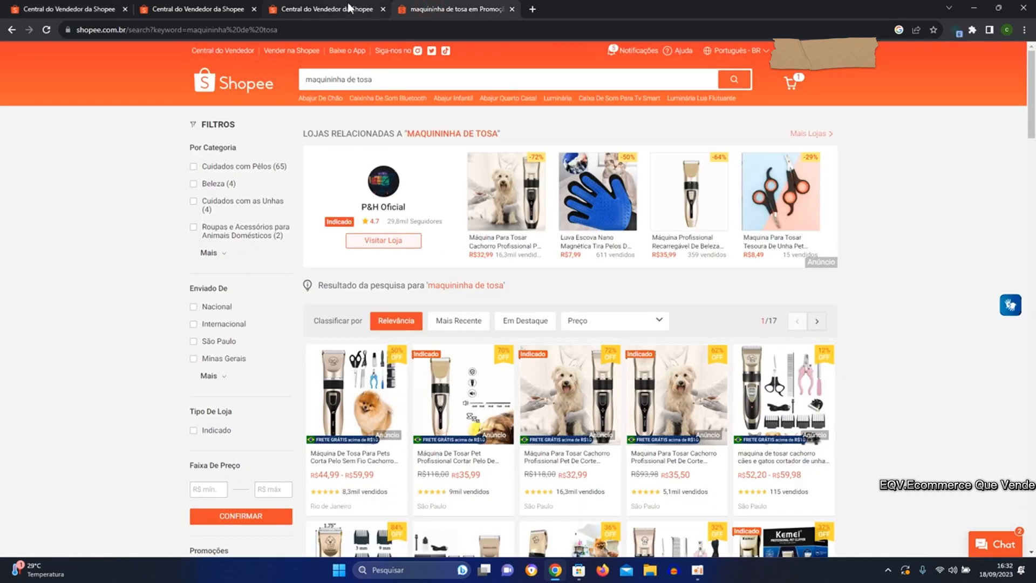
{"action": "left_click", "coordinate": [326, 17]}
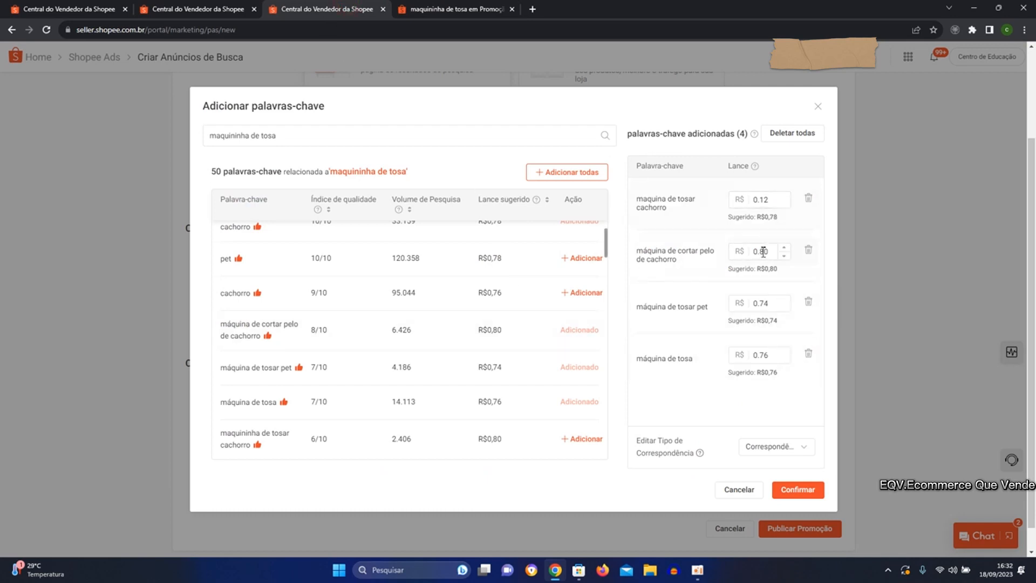
Set the bids for "máquina de cortar pelo de cachorro", "máquina de tosar pet" and "máquina de tosa" to R$ 0.12 each.
{"action": "left_click_drag", "start_coordinate": [772, 253], "coordinate": [760, 257]}
{"action": "type", "text": "12"}
{"action": "left_click_drag", "start_coordinate": [775, 304], "coordinate": [763, 303]}
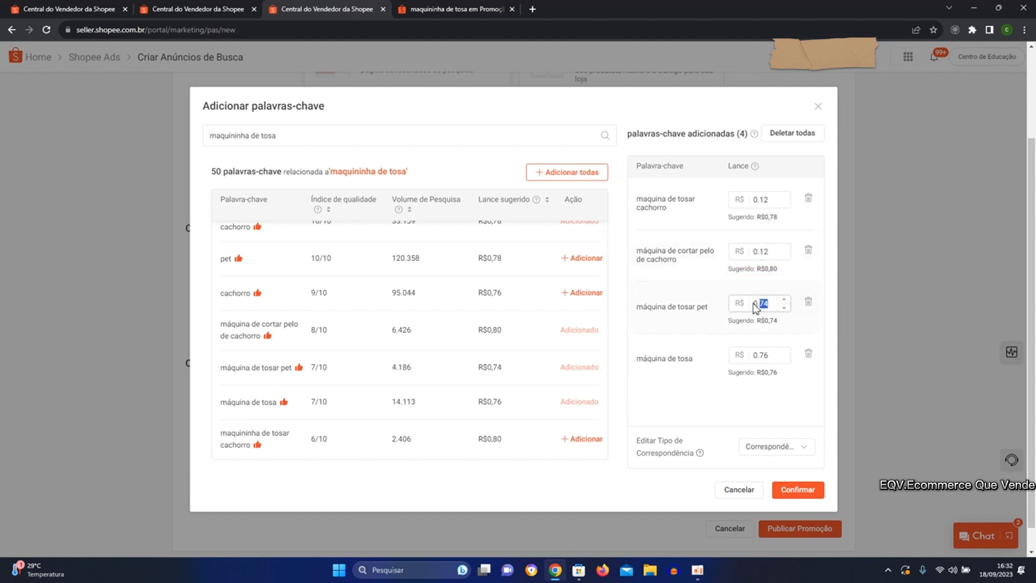
{"action": "type", "text": "12"}
{"action": "left_click", "coordinate": [771, 353]}
{"action": "key", "text": "BackSpace"}
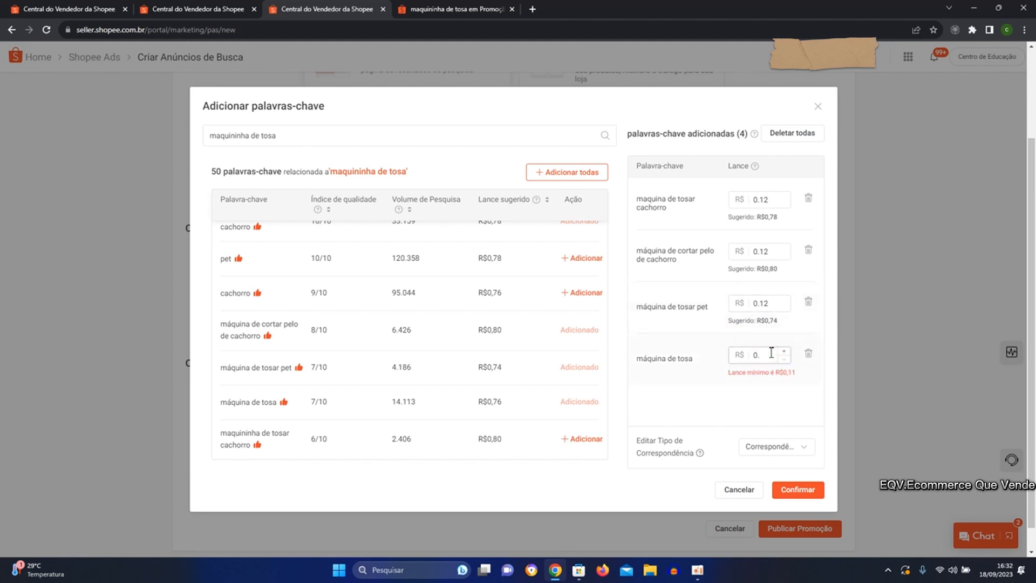
{"action": "type", "text": "12"}
Set the match type of the added keywords to Correspondência exata and confirm the keyword selection.
{"action": "left_click", "coordinate": [776, 447]}
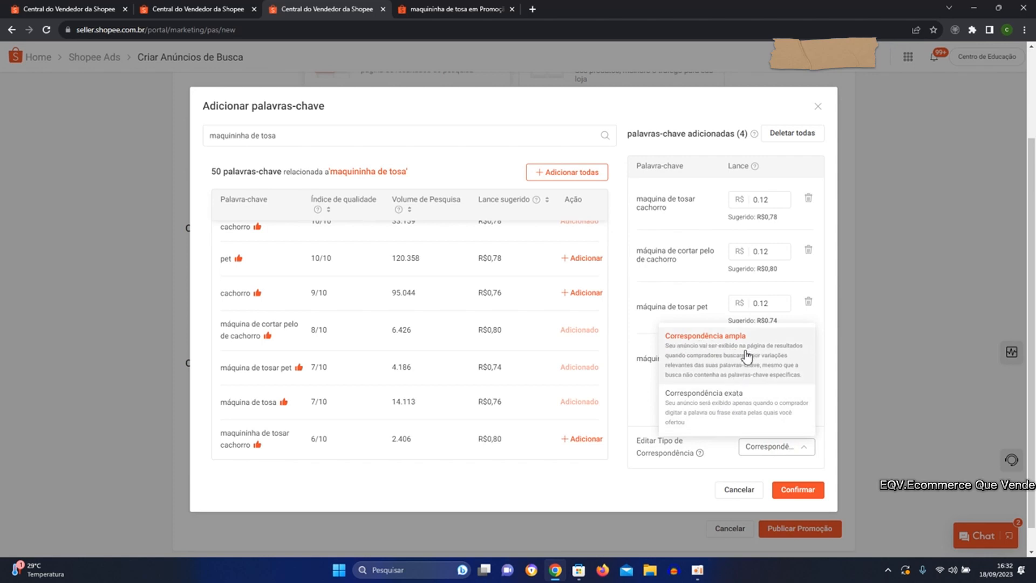
{"action": "left_click", "coordinate": [727, 411]}
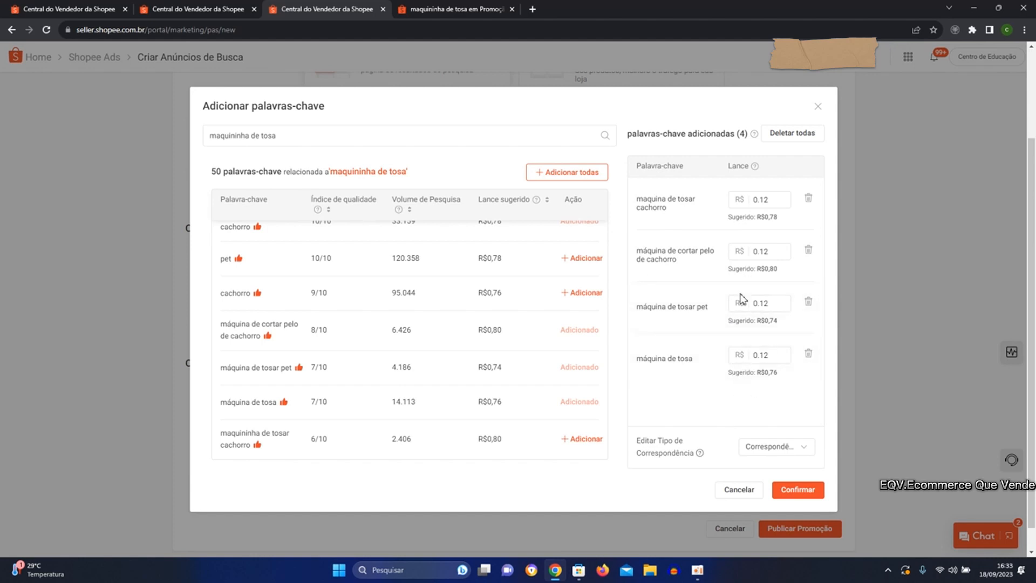
{"action": "left_click", "coordinate": [800, 488]}
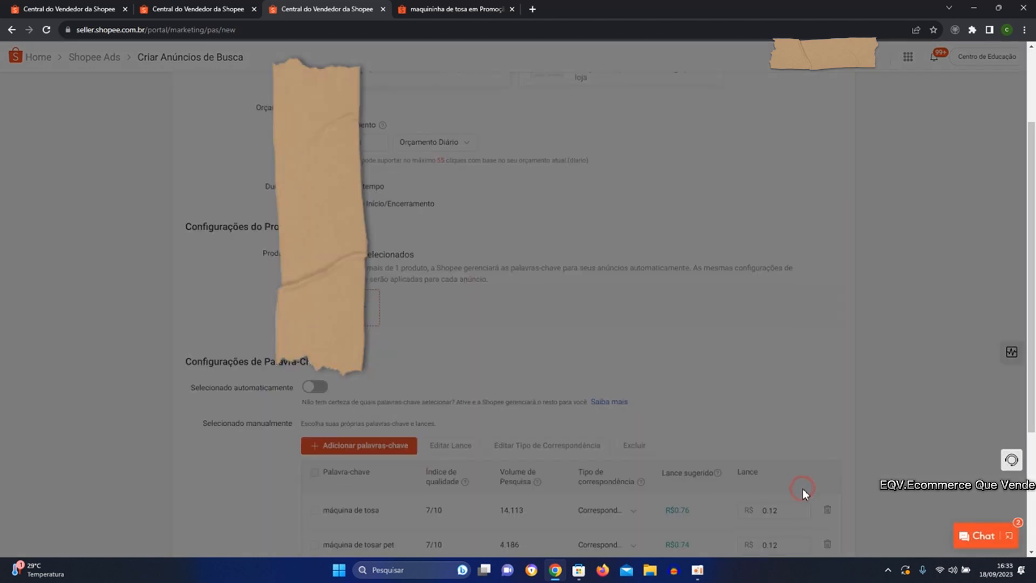
Dismiss the tip about Lance Dinâmico and read the explanation of that option below the keyword list.
{"action": "scroll", "coordinate": [398, 322], "scroll_direction": "down", "scroll_amount": 3}
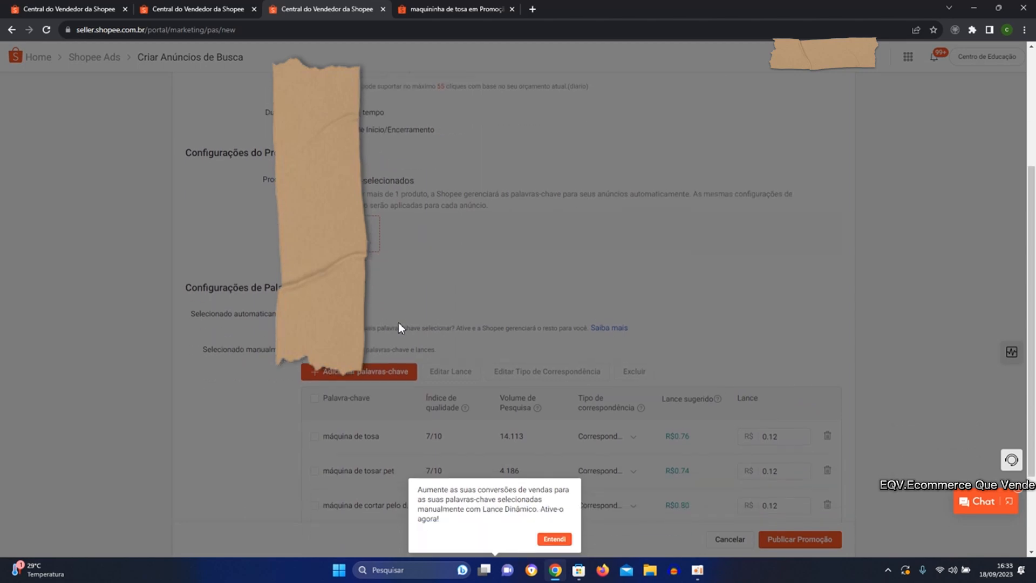
{"action": "left_click", "coordinate": [564, 429]}
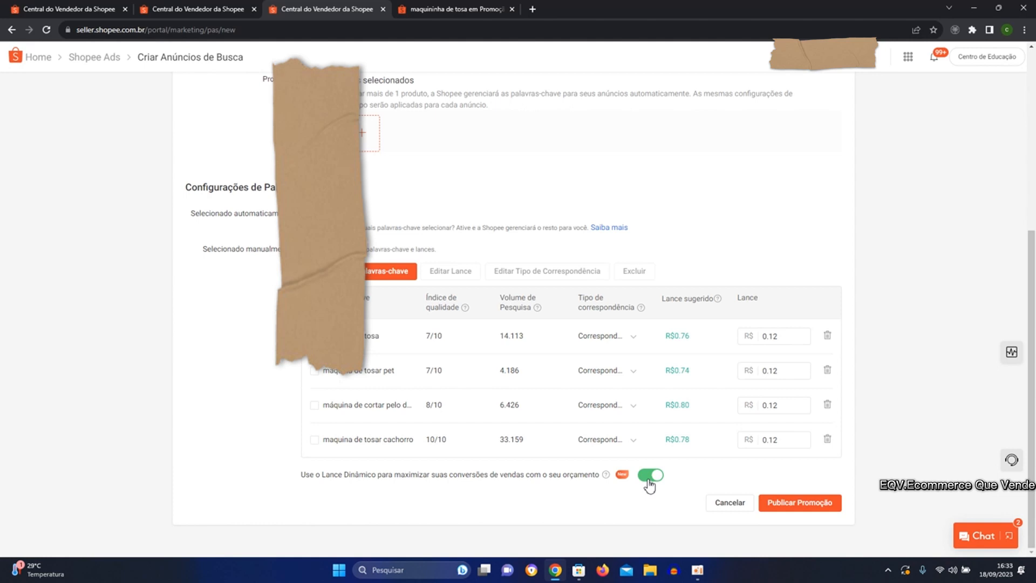
{"action": "mouse_move", "coordinate": [606, 474]}
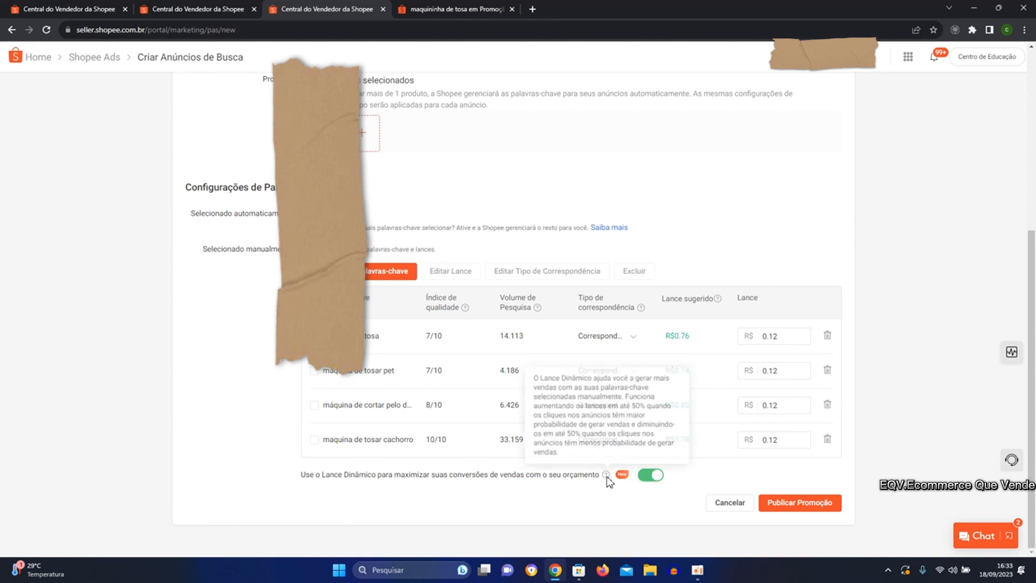
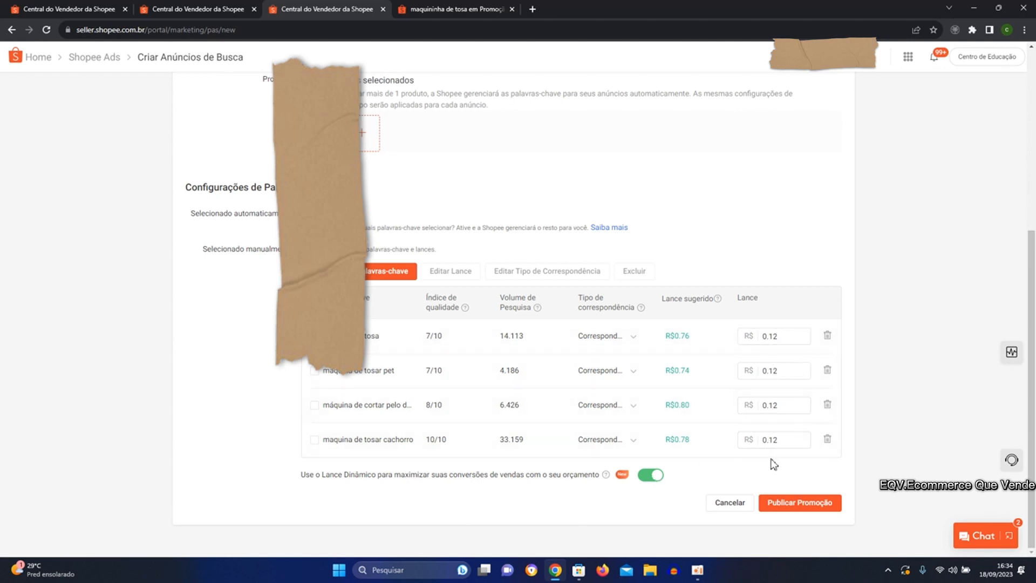
Publish the search ad, also publish the suggested Anúncios de Descoberta for the same product, and confirm.
{"action": "left_click", "coordinate": [786, 502]}
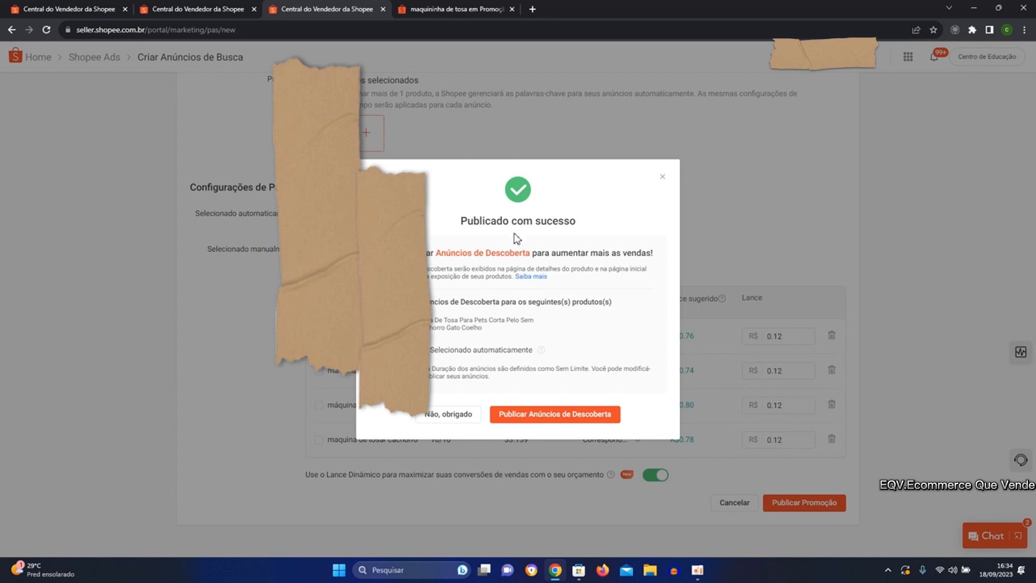
{"action": "left_click", "coordinate": [542, 417]}
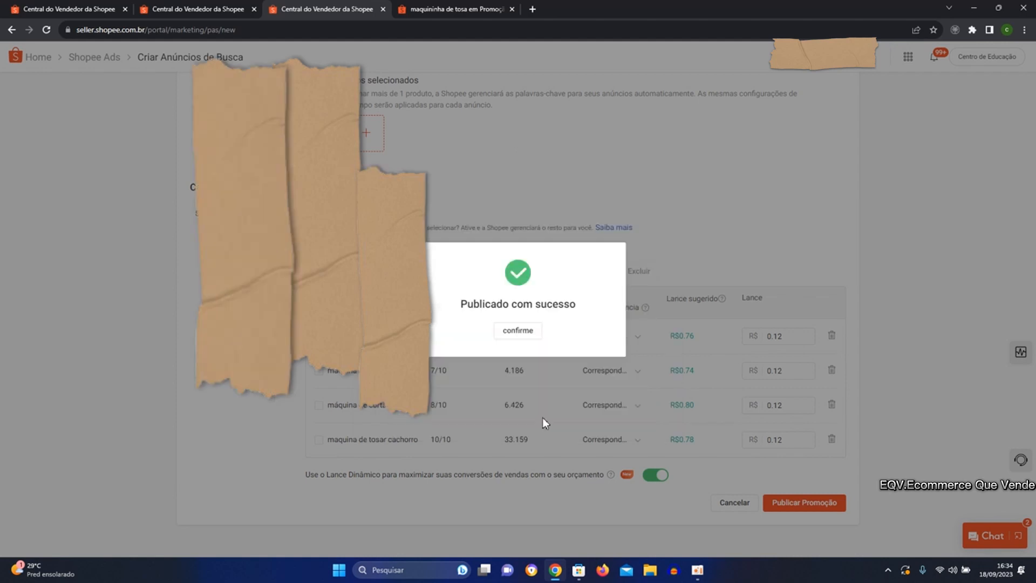
{"action": "left_click", "coordinate": [518, 332]}
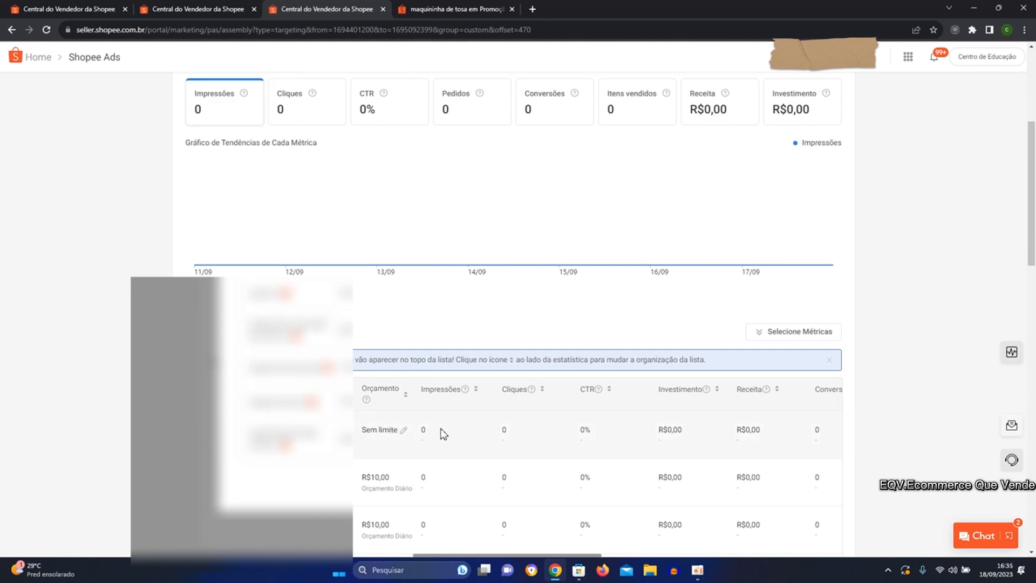
Dismiss the metrics tip and set the new discovery ad's budget to R$ 10 as Orçamento Diário.
{"action": "scroll", "coordinate": [442, 433], "scroll_direction": "up", "scroll_amount": 1}
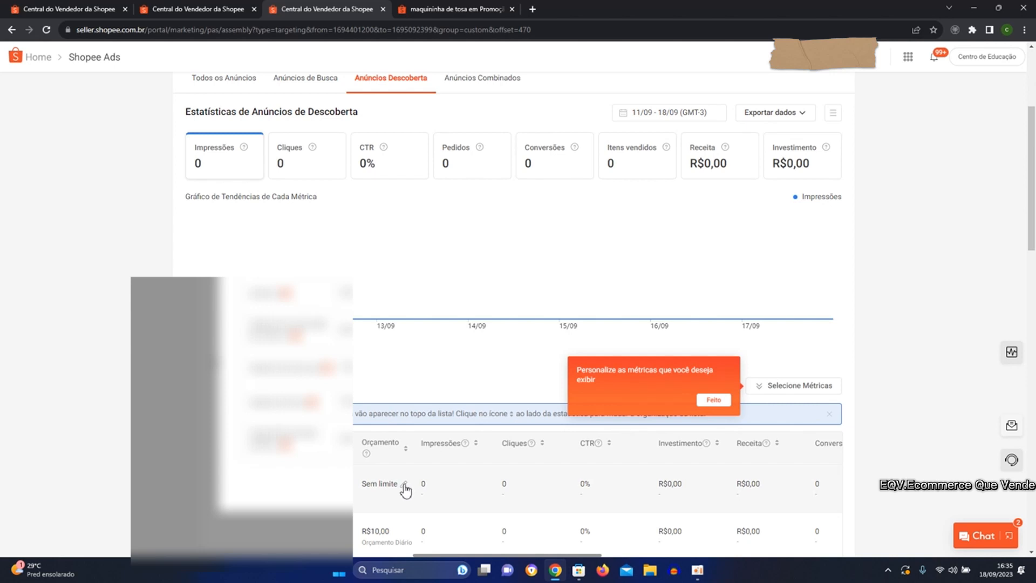
{"action": "left_click", "coordinate": [713, 400]}
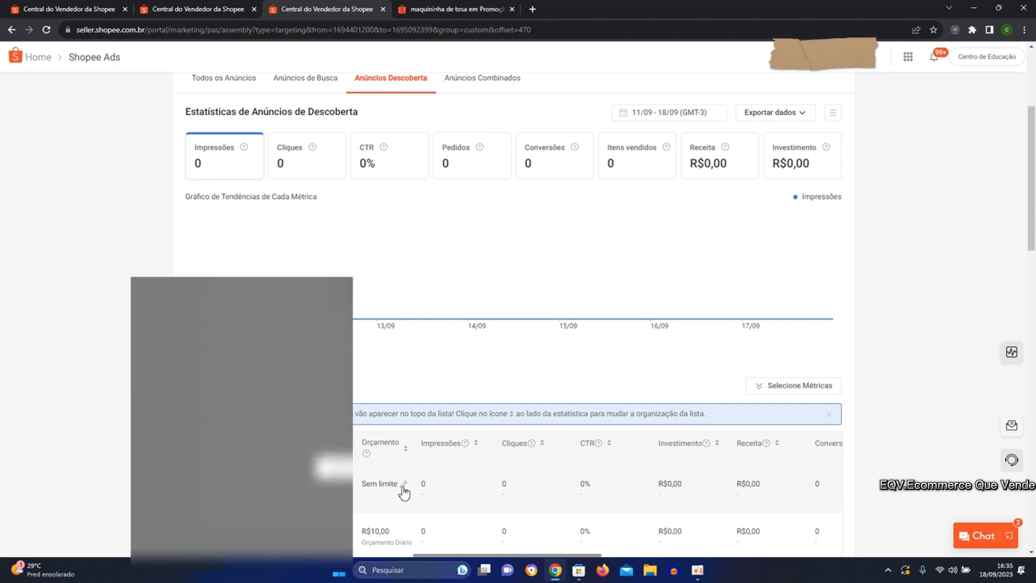
{"action": "left_click", "coordinate": [403, 486]}
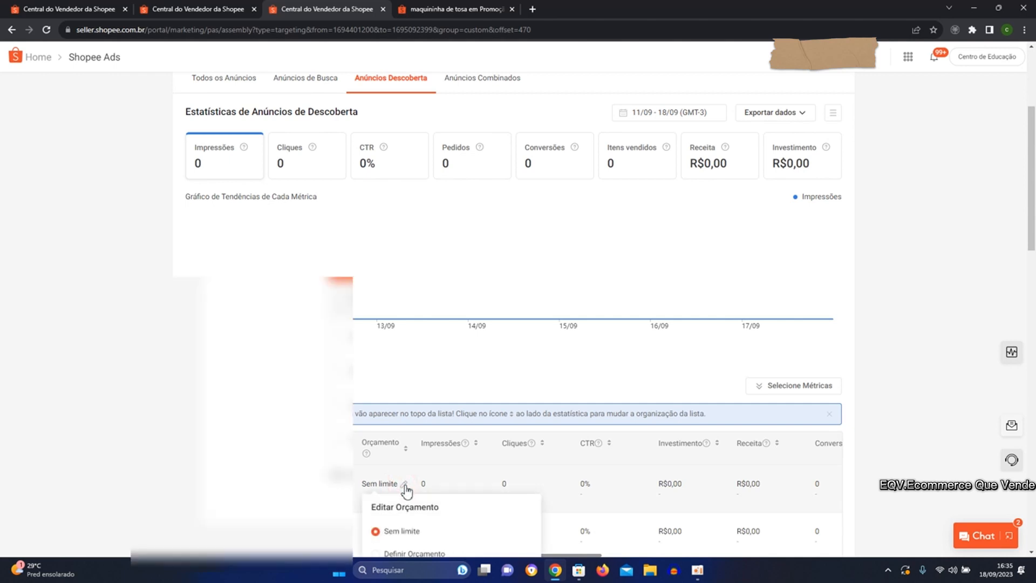
{"action": "scroll", "coordinate": [407, 490], "scroll_direction": "down", "scroll_amount": 1}
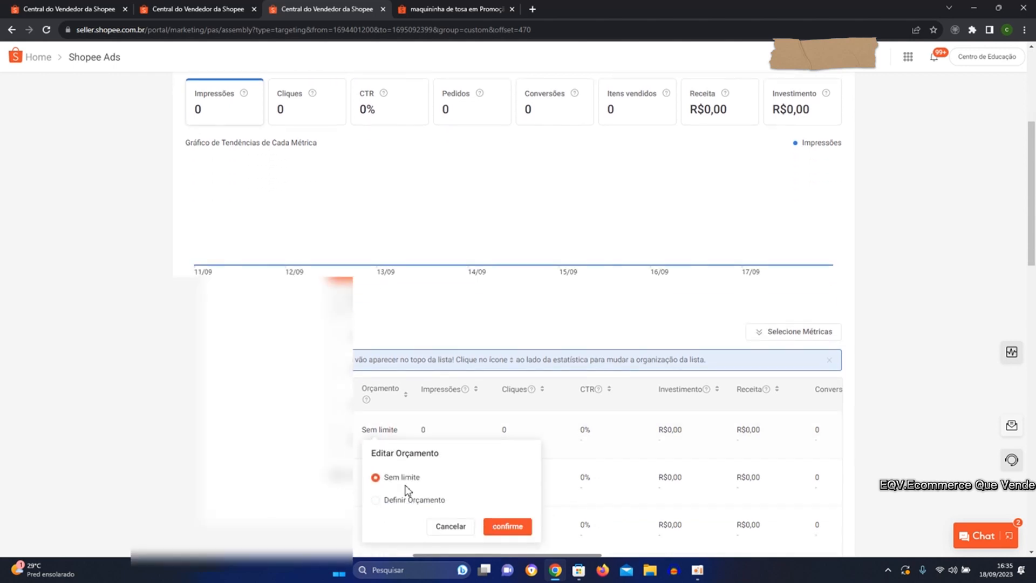
{"action": "left_click", "coordinate": [376, 500]}
{"action": "double_click", "coordinate": [411, 504]}
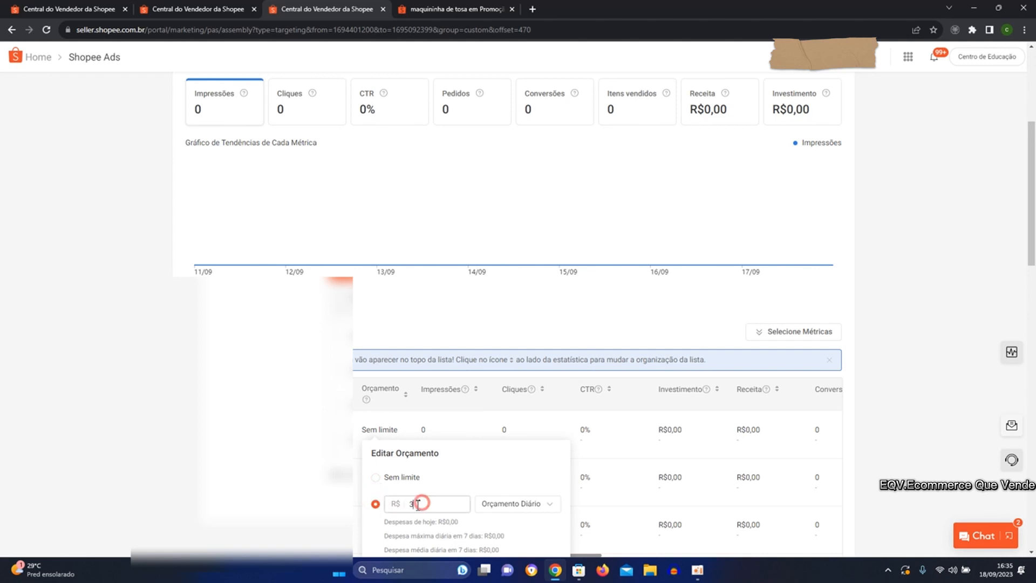
{"action": "type", "text": "10"}
{"action": "scroll", "coordinate": [464, 502], "scroll_direction": "down", "scroll_amount": 1}
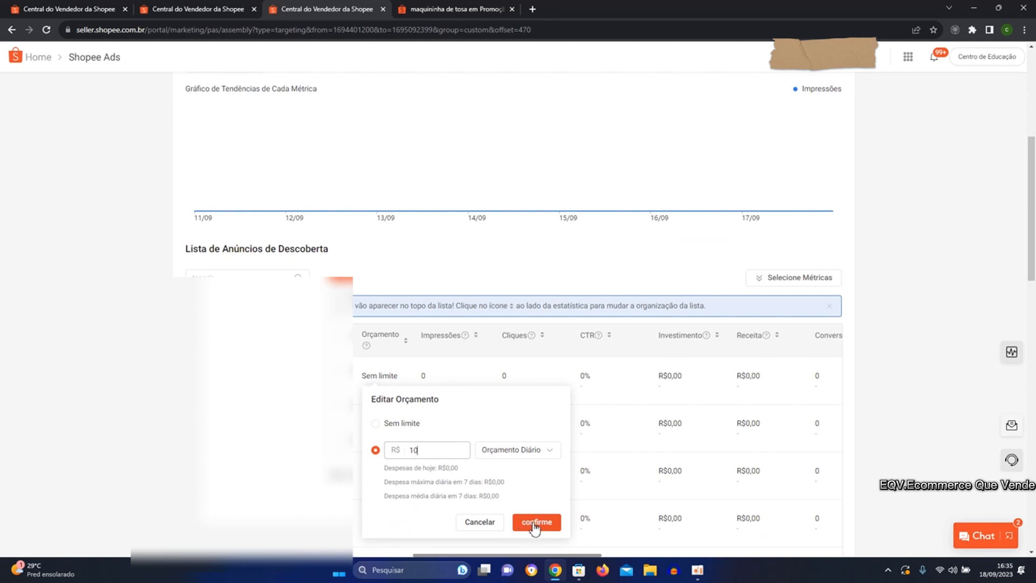
{"action": "left_click", "coordinate": [534, 523]}
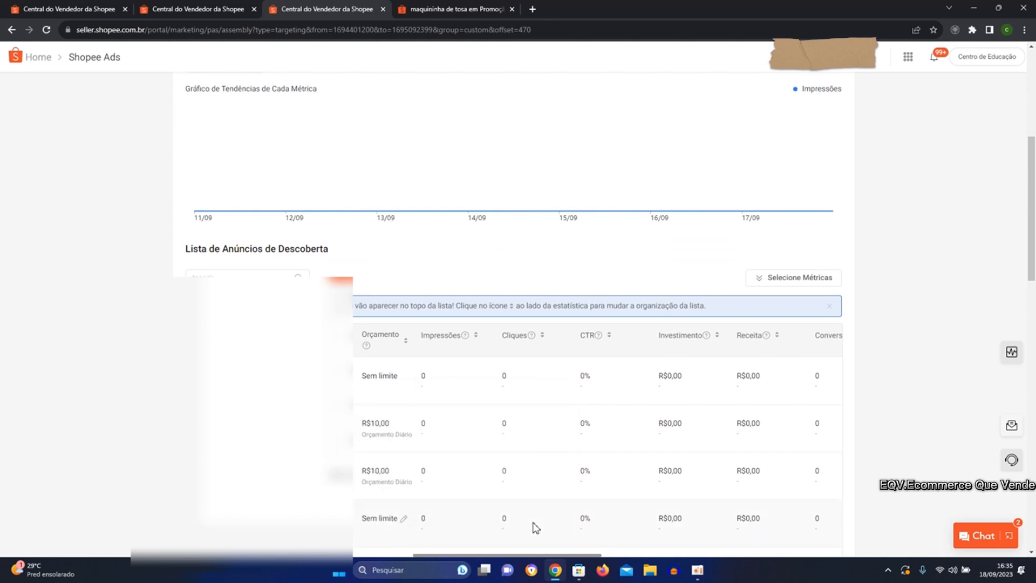
Open the new discovery ad's details and review its Otimização Automática setting and statistics.
{"action": "scroll", "coordinate": [481, 484], "scroll_direction": "up", "scroll_amount": 1}
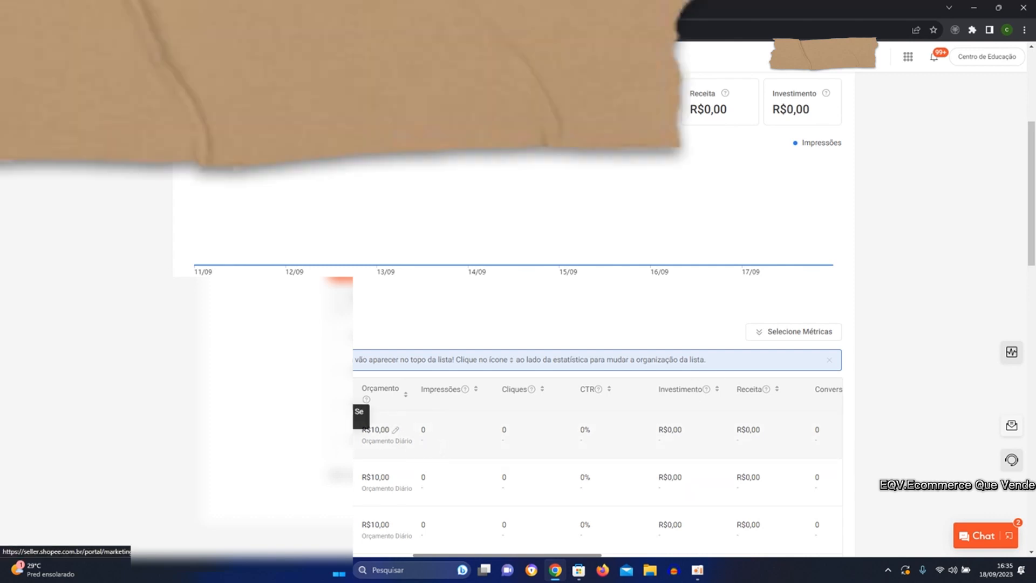
{"action": "left_click", "coordinate": [286, 436]}
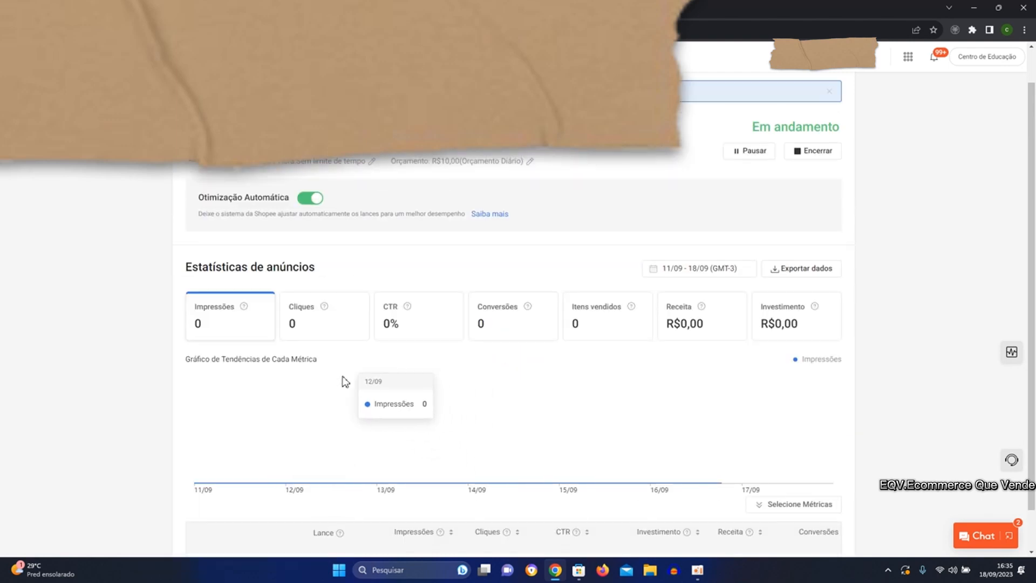
{"action": "scroll", "coordinate": [383, 304], "scroll_direction": "down", "scroll_amount": 1}
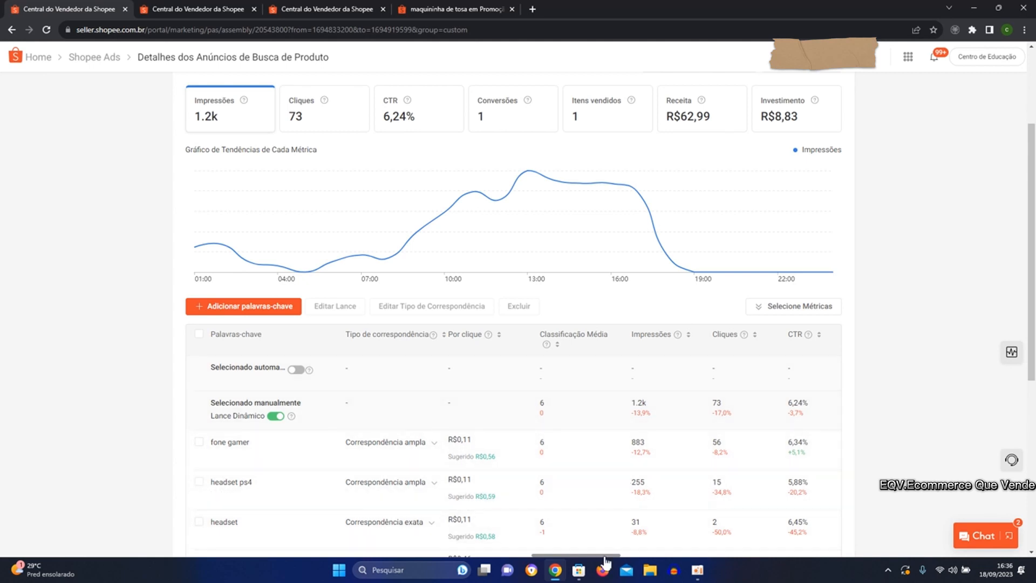
In the running headset ad's details, set the statistics period to 10/09 - 18/09.
{"action": "left_click_drag", "start_coordinate": [605, 559], "coordinate": [647, 549]}
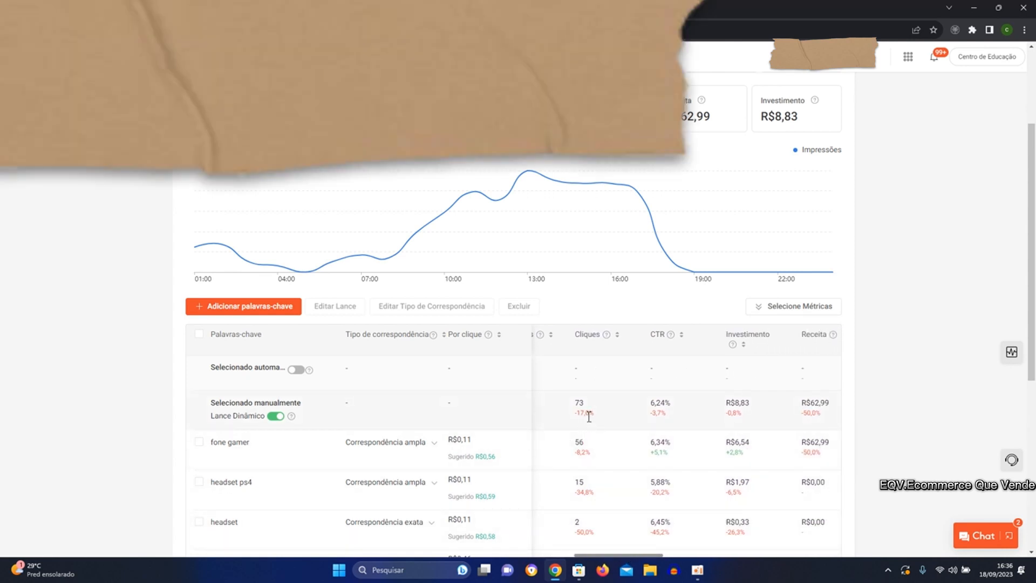
{"action": "scroll", "coordinate": [740, 270], "scroll_direction": "up", "scroll_amount": 3}
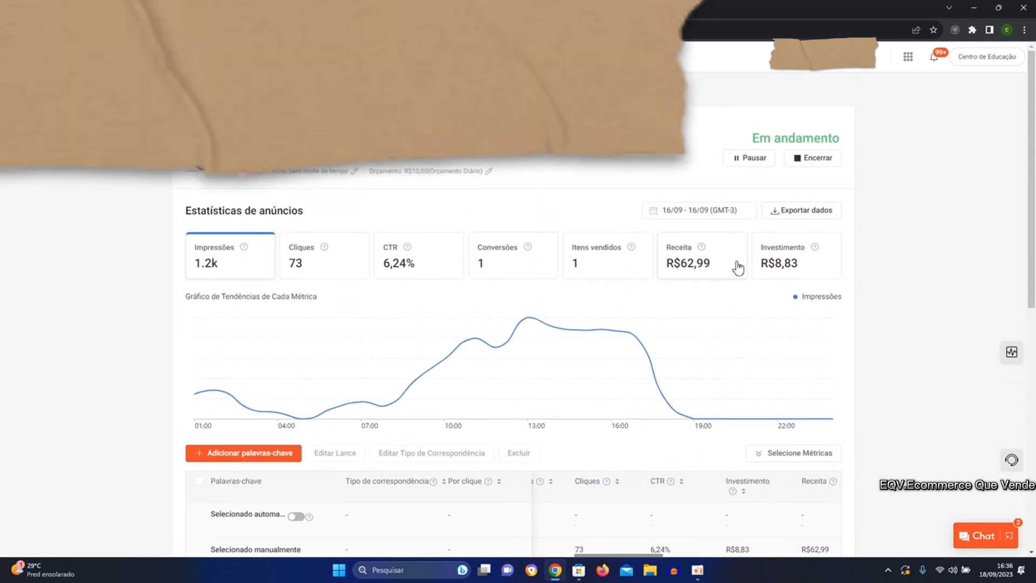
{"action": "left_click", "coordinate": [704, 218]}
{"action": "left_click", "coordinate": [479, 323]}
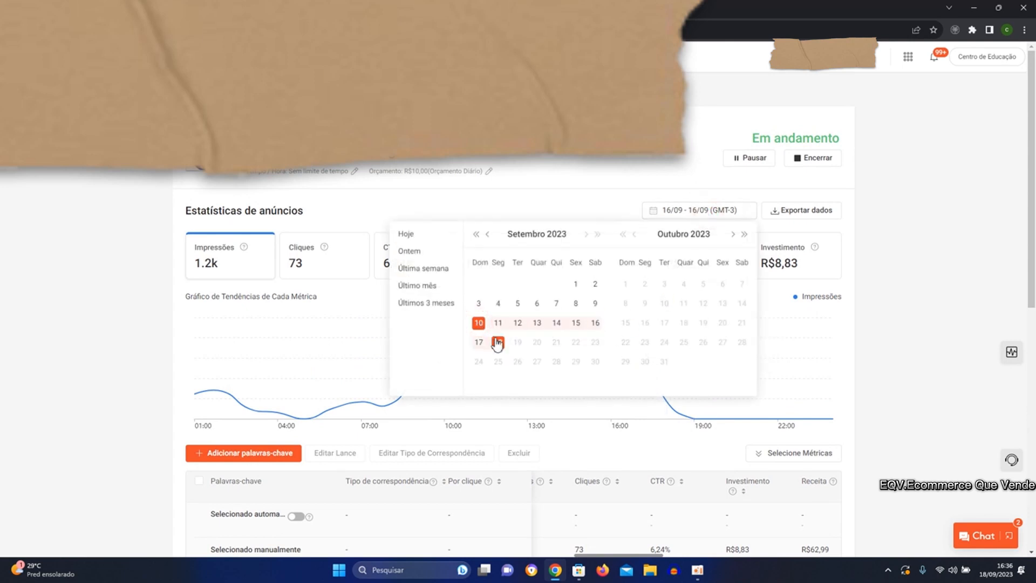
{"action": "left_click", "coordinate": [498, 342]}
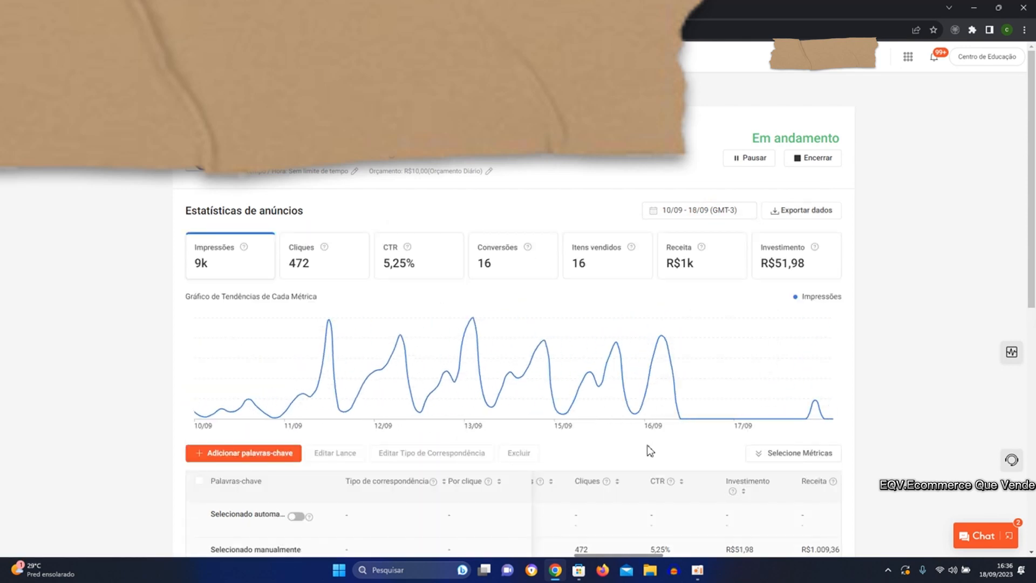
Compare the average ranking, clicks, CTR, investment, revenue and conversions of the running ad's keywords.
{"action": "scroll", "coordinate": [645, 411], "scroll_direction": "down", "scroll_amount": 2}
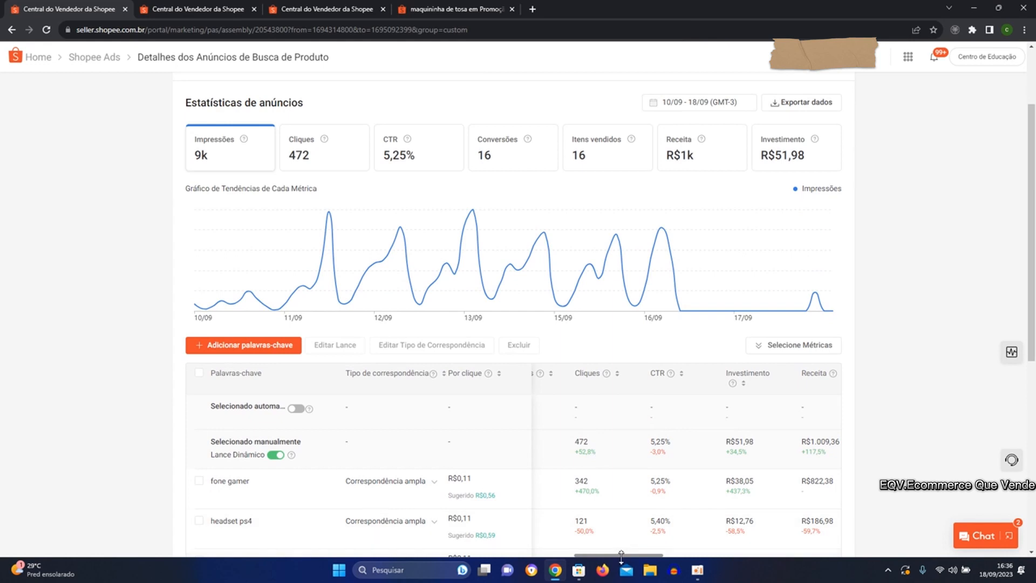
{"action": "left_click_drag", "start_coordinate": [621, 556], "coordinate": [672, 555]}
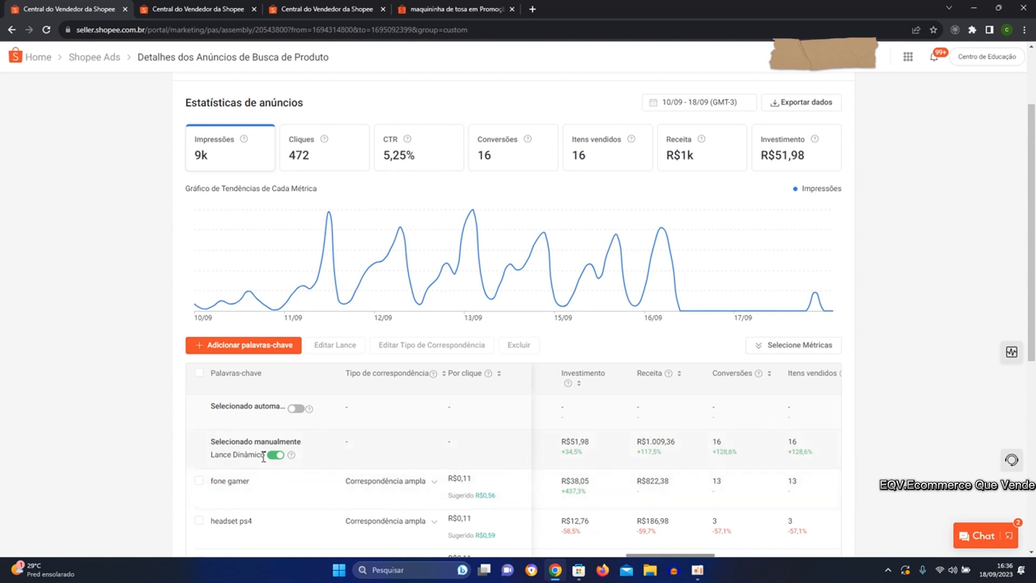
{"action": "scroll", "coordinate": [406, 484], "scroll_direction": "down", "scroll_amount": 1}
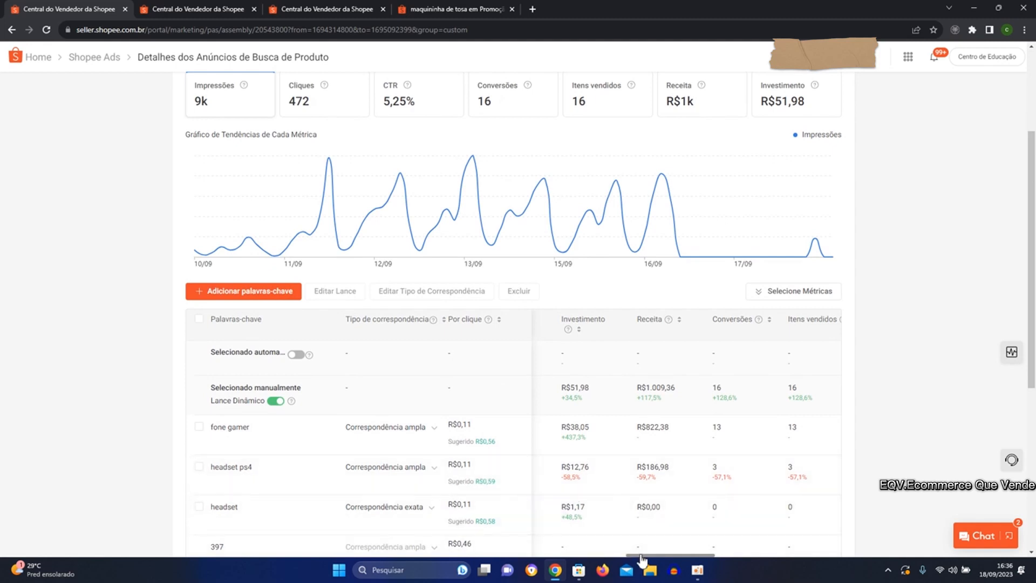
{"action": "left_click_drag", "start_coordinate": [639, 554], "coordinate": [522, 556]}
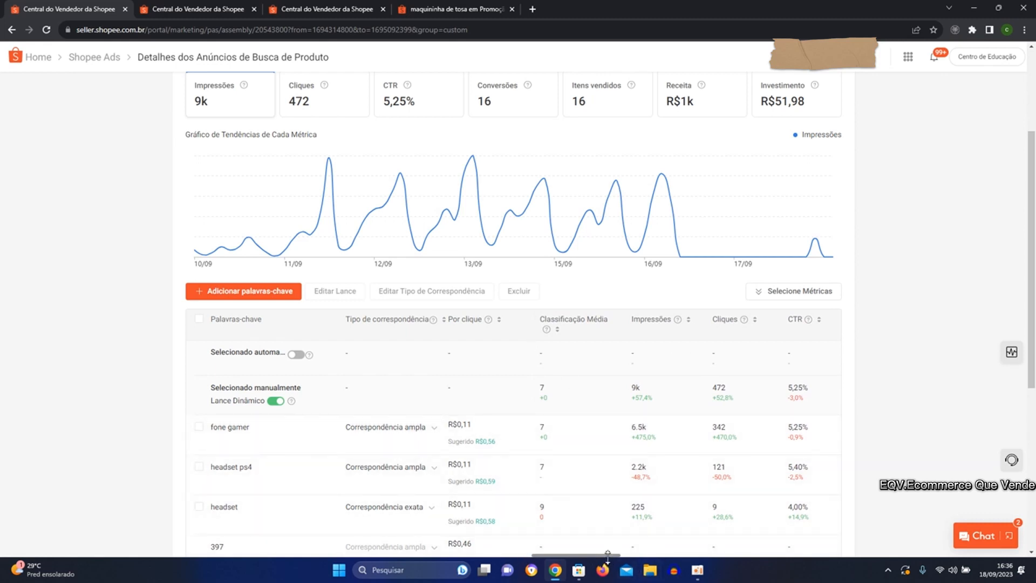
{"action": "left_click_drag", "start_coordinate": [610, 561], "coordinate": [662, 551]}
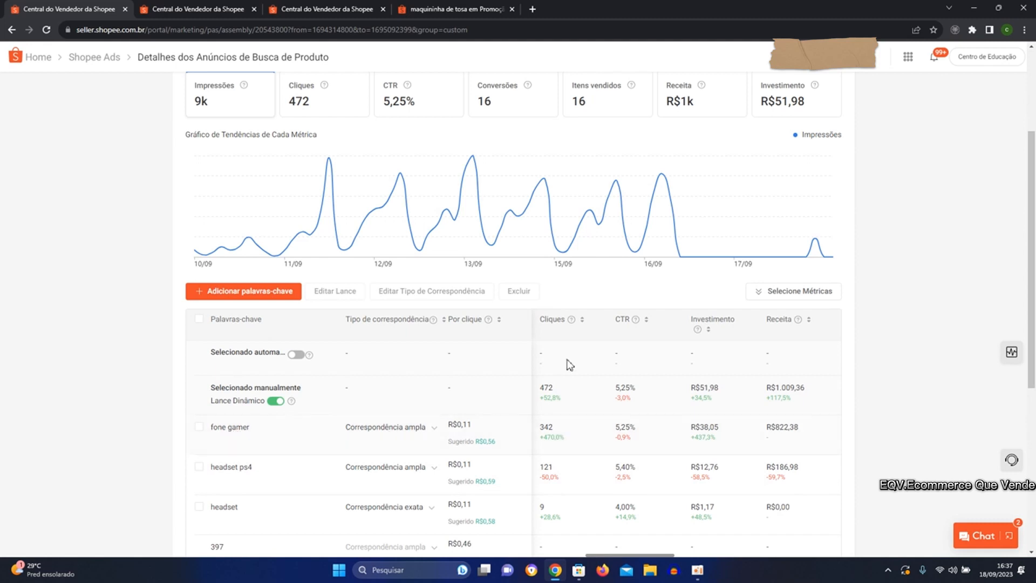
Read the match type explanations for the keyword "fone gamer" without changing it, and return to the ad's overall statistics.
{"action": "left_click", "coordinate": [434, 431]}
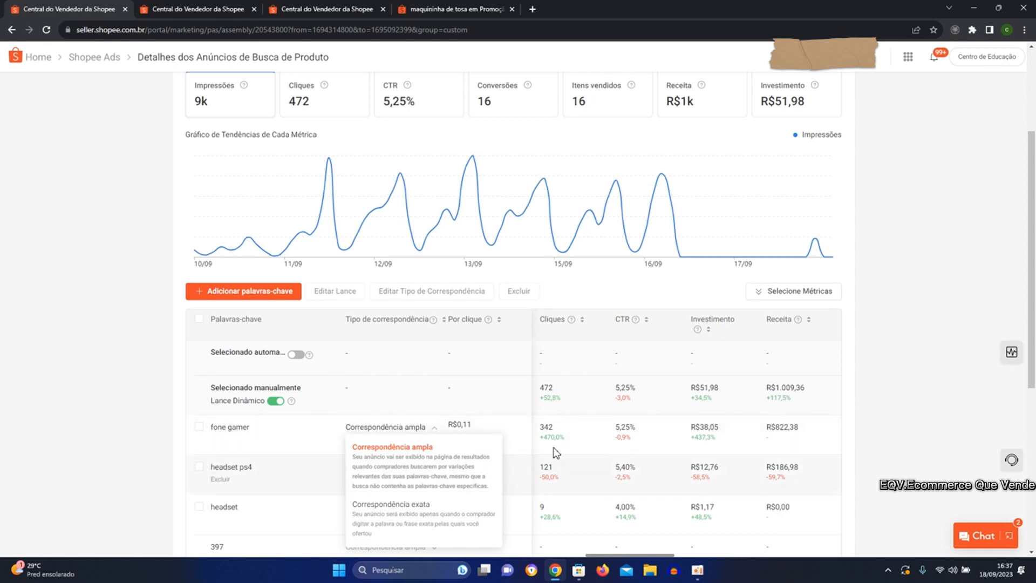
{"action": "left_click", "coordinate": [955, 257]}
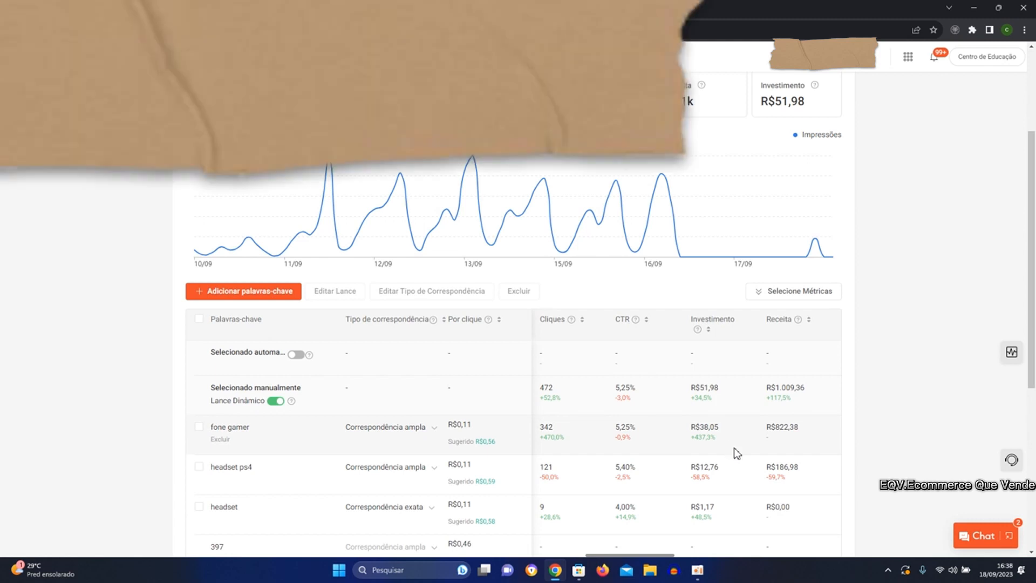
{"action": "scroll", "coordinate": [733, 451], "scroll_direction": "up", "scroll_amount": 2}
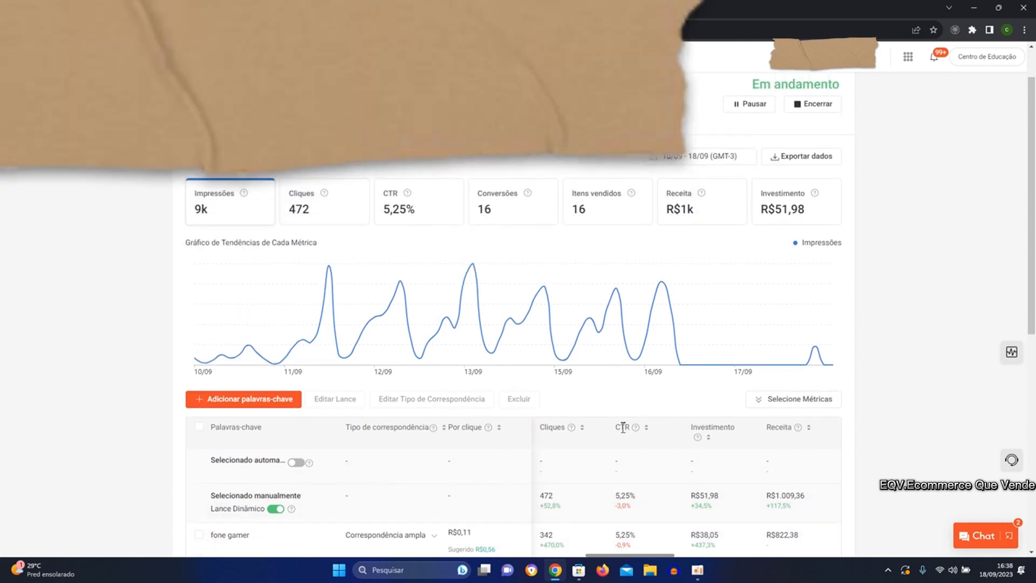
{"action": "scroll", "coordinate": [624, 430], "scroll_direction": "up", "scroll_amount": 1}
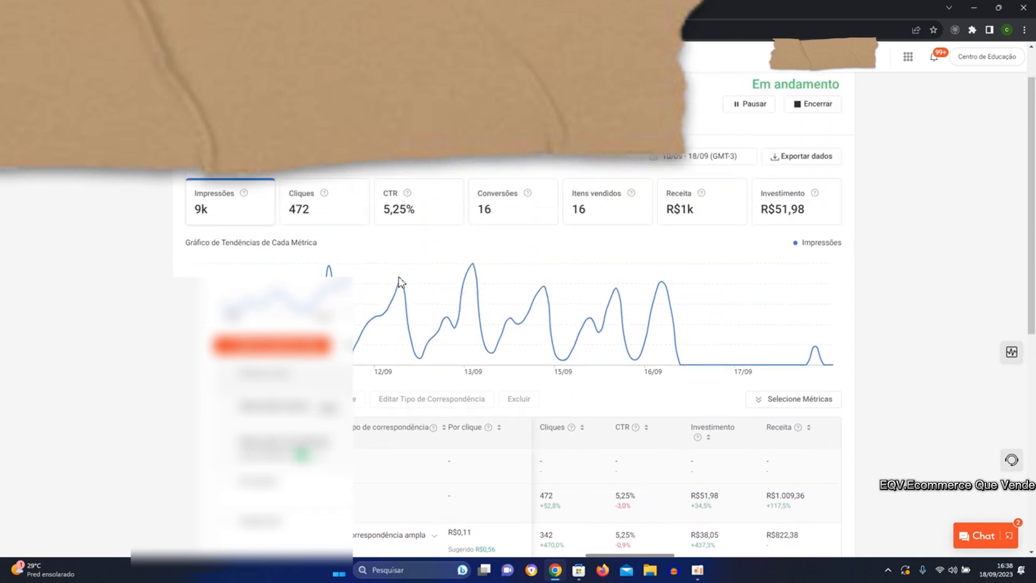
Return to the Shopee Ads overview and examine the overall statistics and each ad's investment, revenue, conversions and ROAS.
{"action": "key", "text": "alt+Left"}
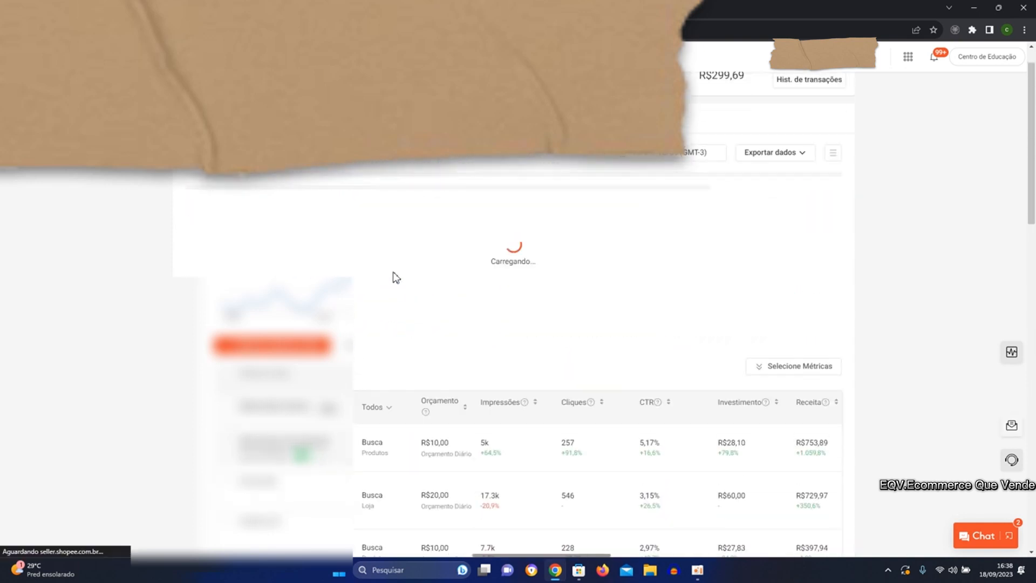
{"action": "scroll", "coordinate": [293, 227], "scroll_direction": "up", "scroll_amount": 1}
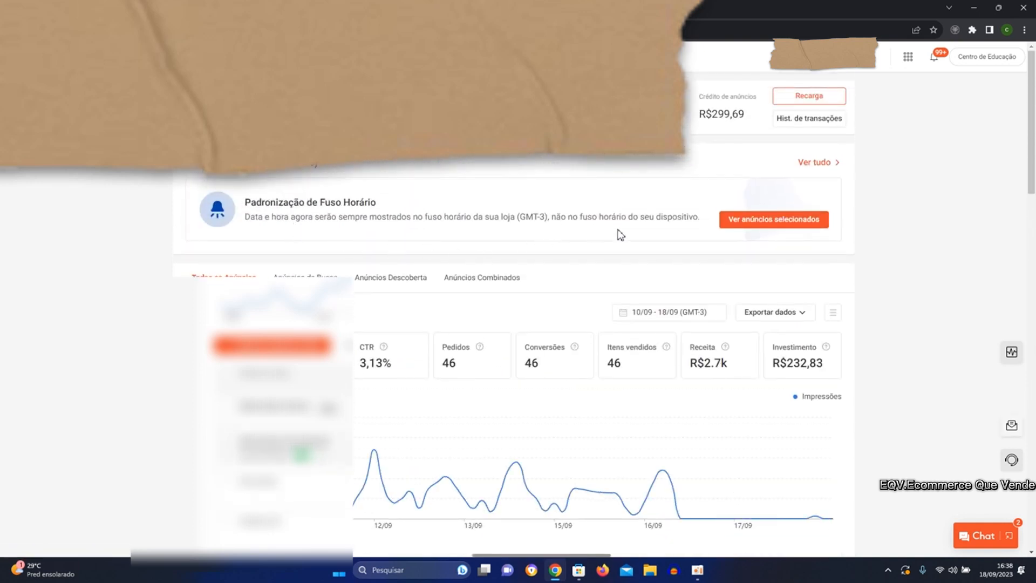
{"action": "scroll", "coordinate": [532, 280], "scroll_direction": "down", "scroll_amount": 1}
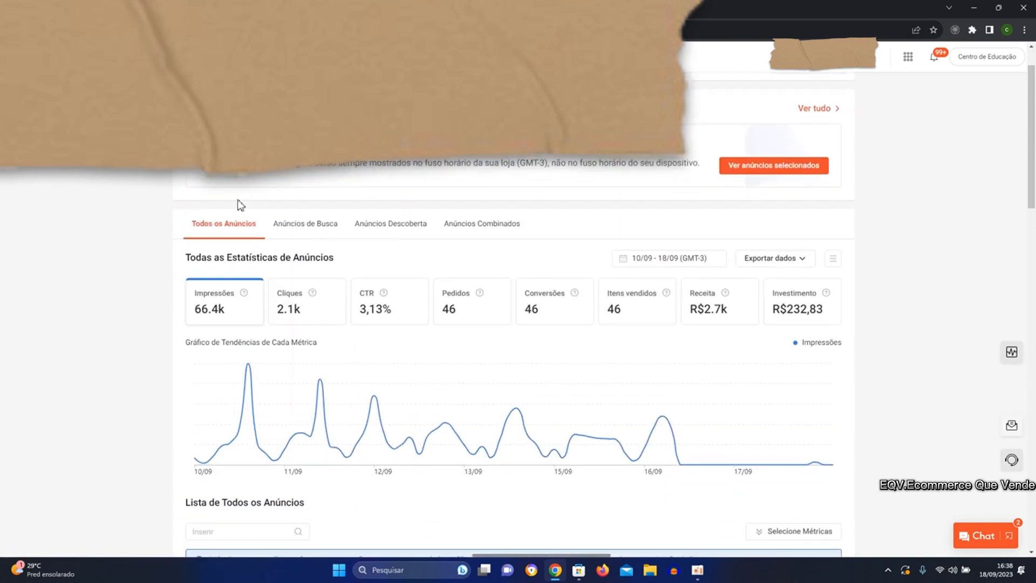
{"action": "scroll", "coordinate": [243, 238], "scroll_direction": "up", "scroll_amount": 1}
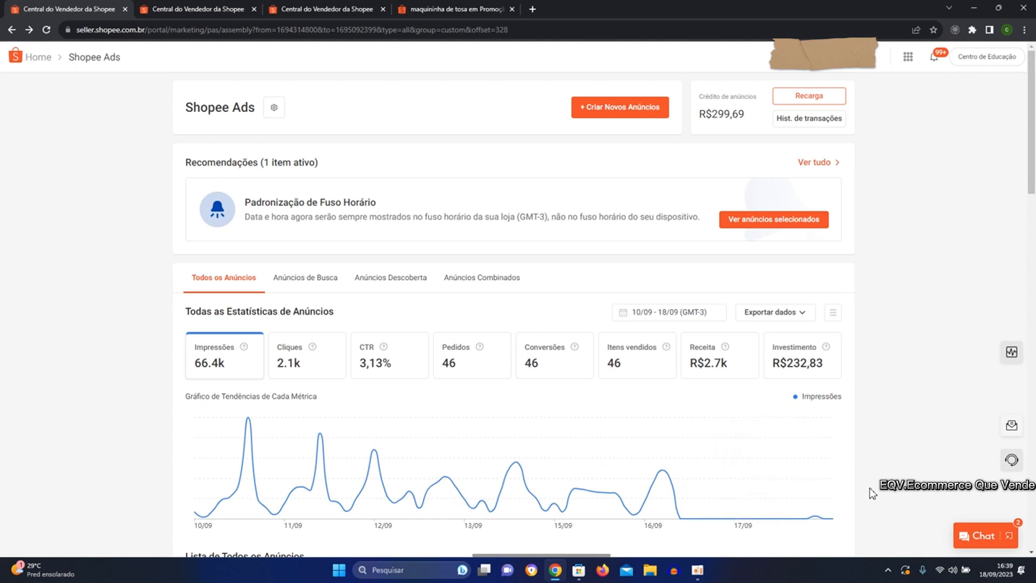
{"action": "scroll", "coordinate": [828, 487], "scroll_direction": "down", "scroll_amount": 1}
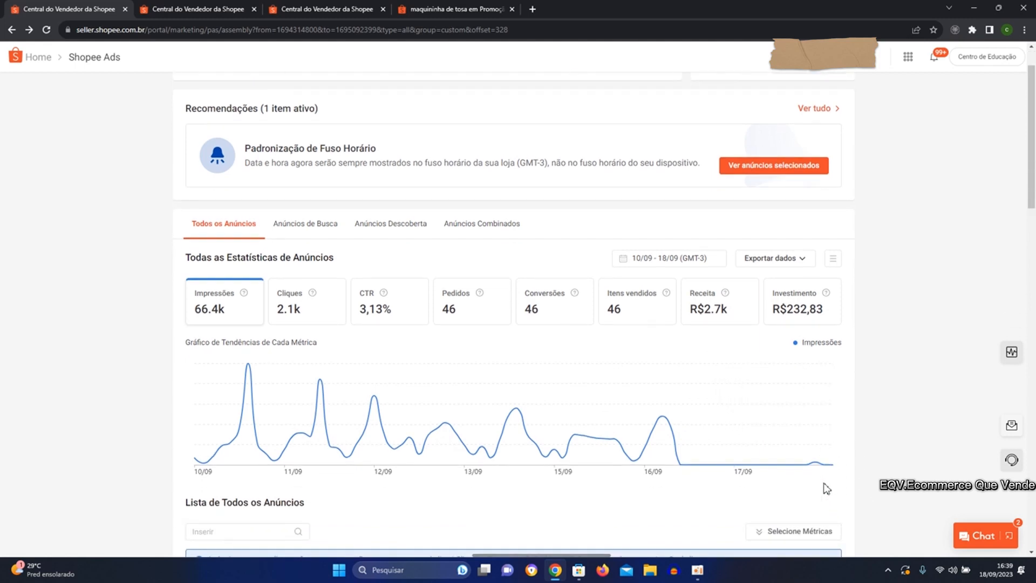
{"action": "scroll", "coordinate": [372, 367], "scroll_direction": "down", "scroll_amount": 1}
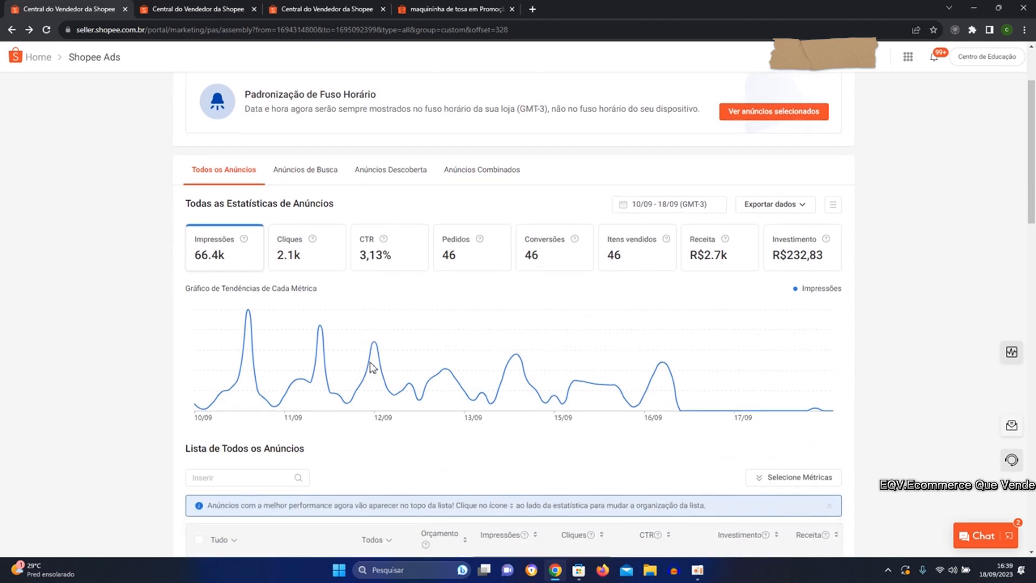
{"action": "scroll", "coordinate": [371, 367], "scroll_direction": "down", "scroll_amount": 2}
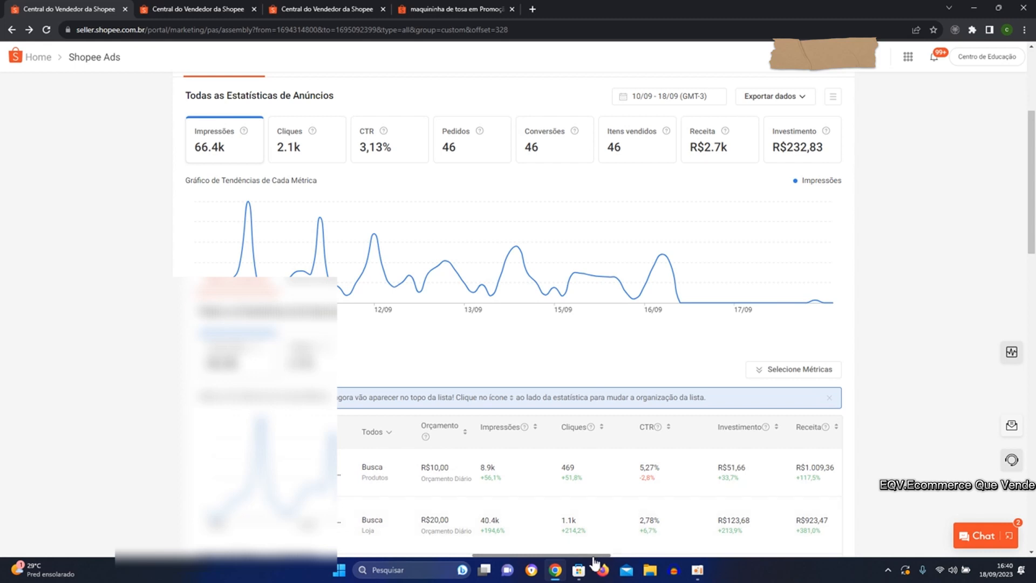
{"action": "left_click_drag", "start_coordinate": [592, 555], "coordinate": [641, 560]}
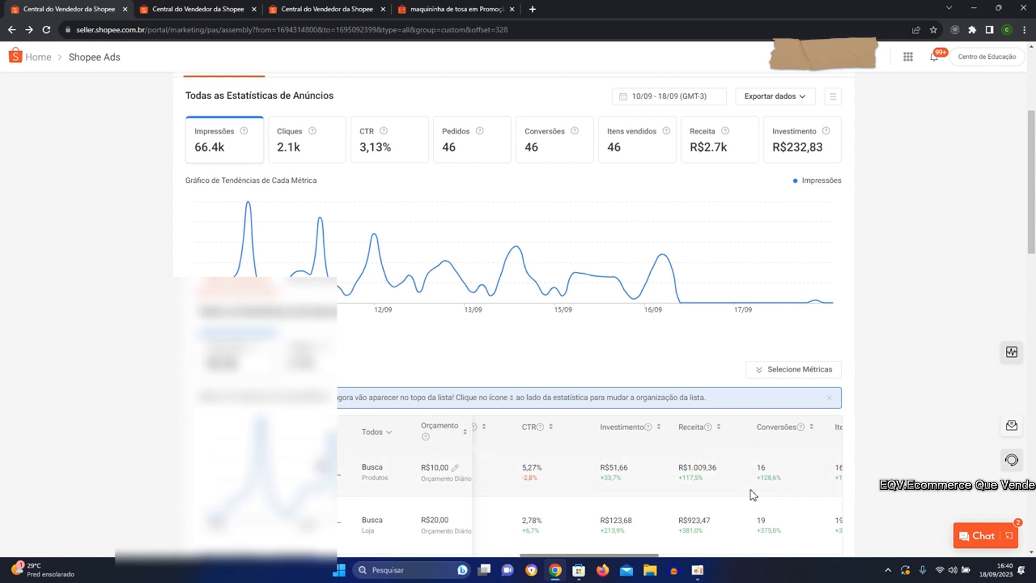
{"action": "left_click_drag", "start_coordinate": [622, 560], "coordinate": [673, 552]}
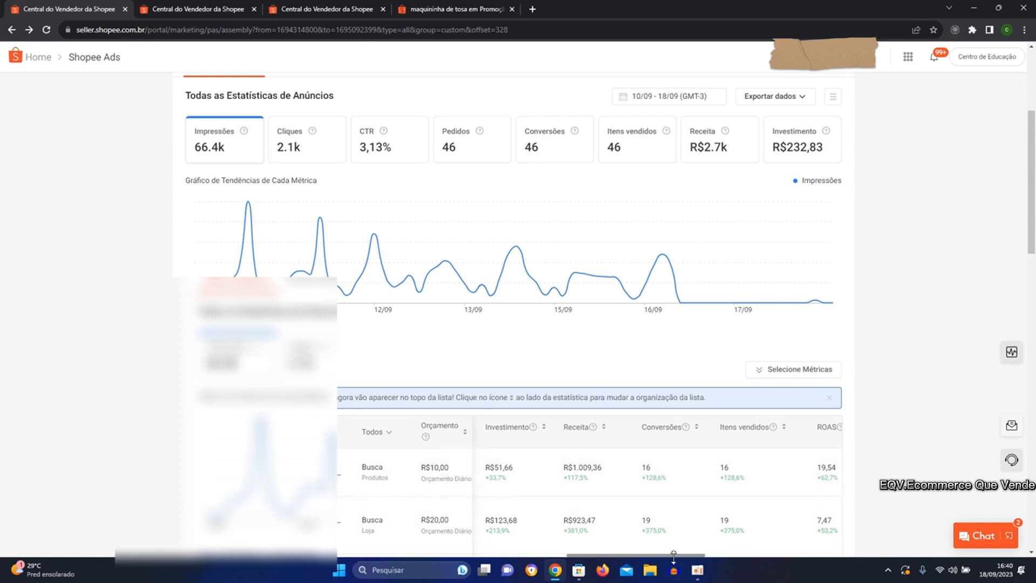
Compare the listed ads' revenue, conversions, items sold and ROAS, and examine the impressions trend for all ads.
{"action": "left_click_drag", "start_coordinate": [674, 556], "coordinate": [699, 557]}
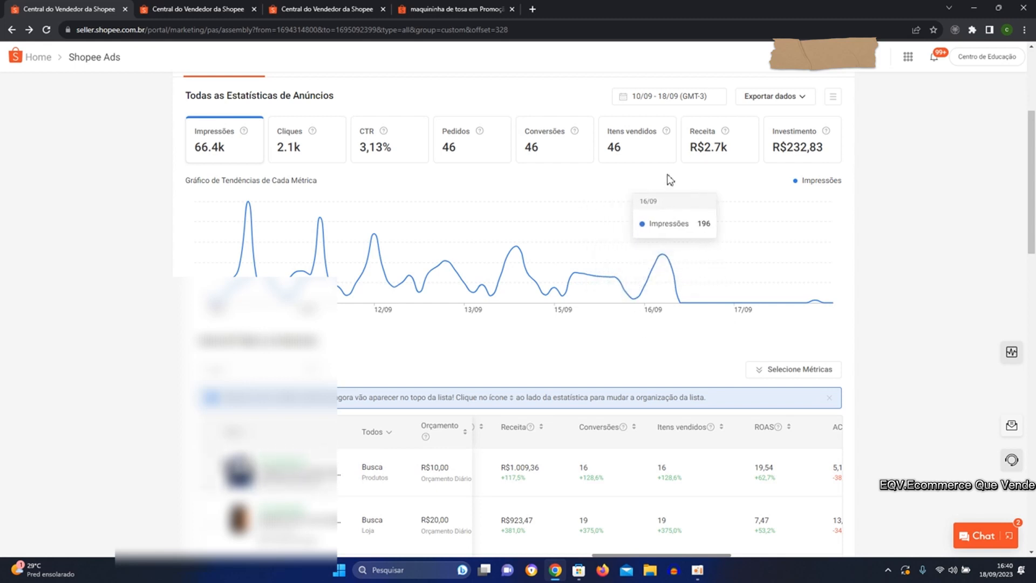
{"action": "scroll", "coordinate": [696, 232], "scroll_direction": "up", "scroll_amount": 2}
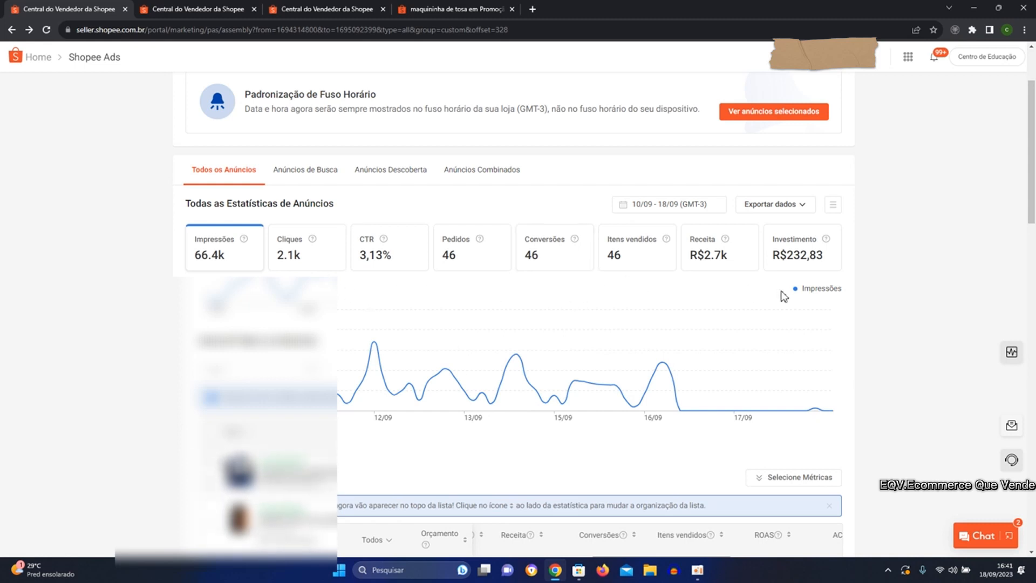
{"action": "mouse_move", "coordinate": [743, 368]}
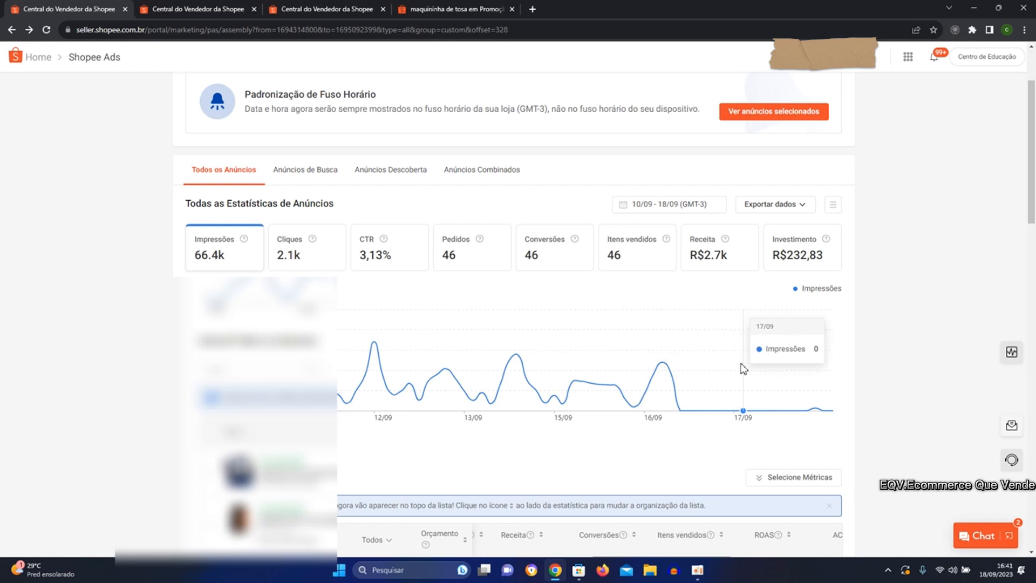
Switch the statistics to search ads only (Anúncios de Busca) and examine their overall metrics and impressions trend.
{"action": "left_click", "coordinate": [323, 178]}
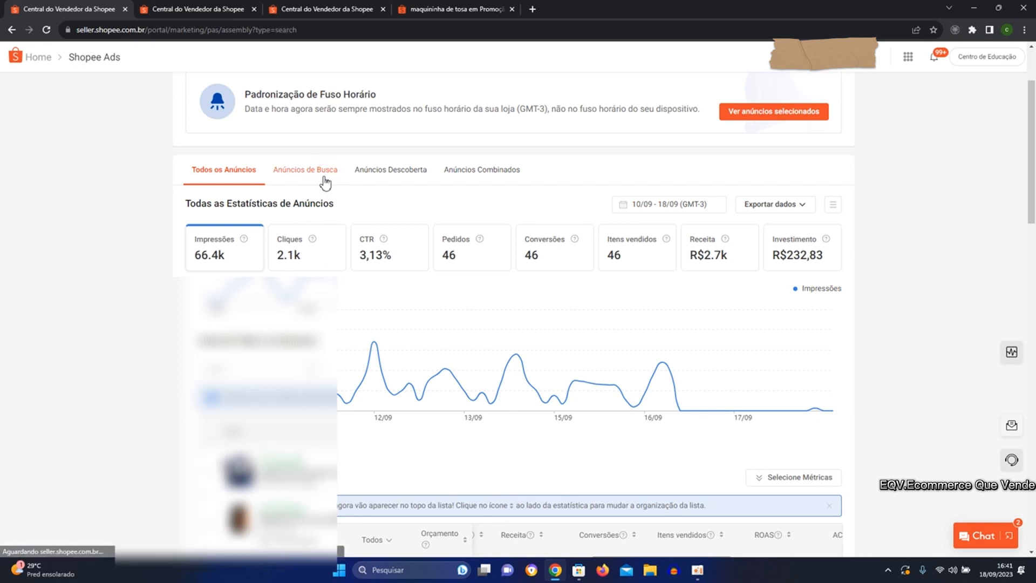
{"action": "scroll", "coordinate": [334, 184], "scroll_direction": "up", "scroll_amount": 1}
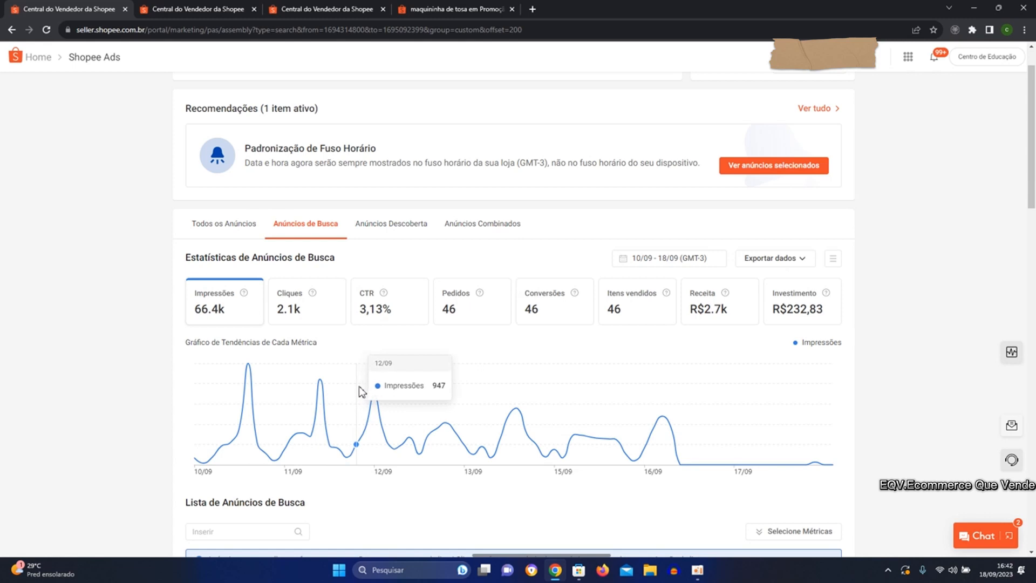
{"action": "scroll", "coordinate": [873, 364], "scroll_direction": "up", "scroll_amount": 1}
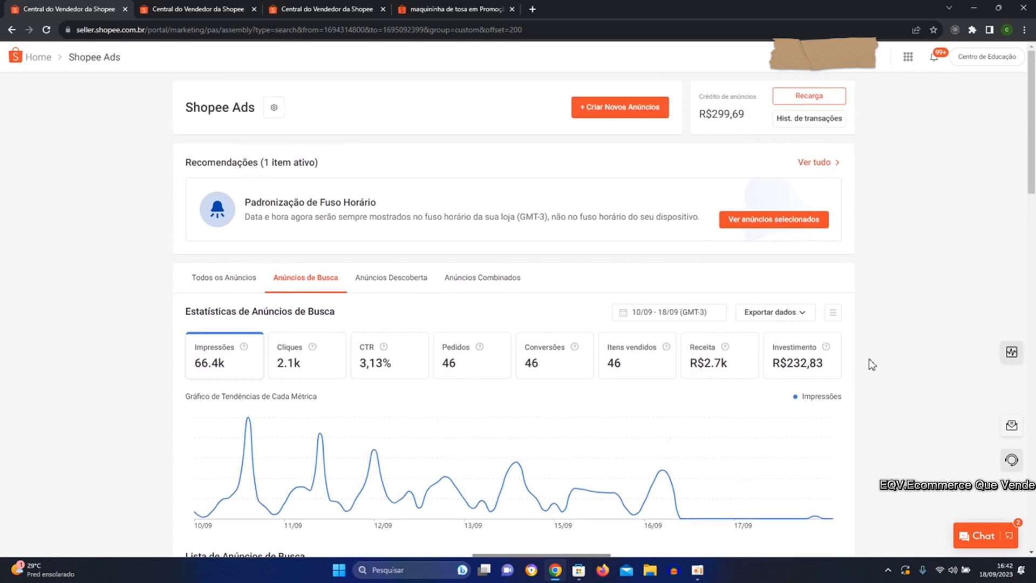